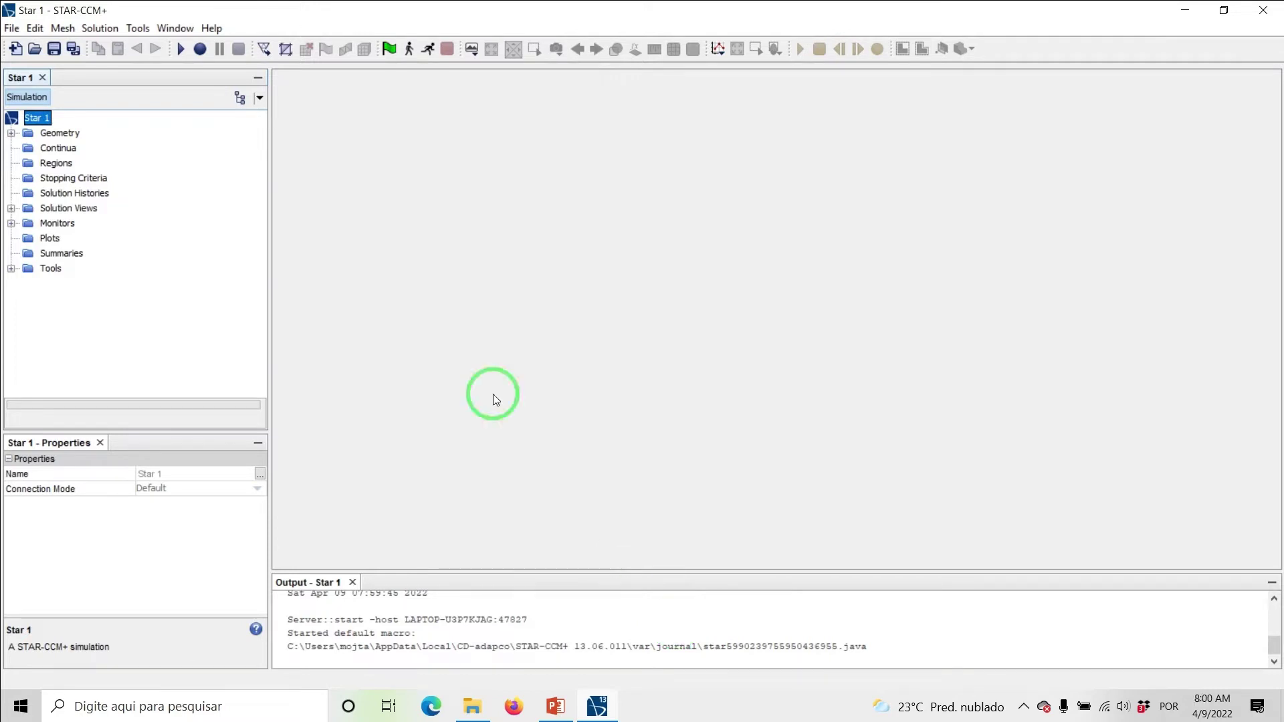
Step: Save the simulation to the desktop under the file name TrimmedCellMesher
{"action": "left_click", "coordinate": [54, 50]}
{"action": "left_click", "coordinate": [433, 302]}
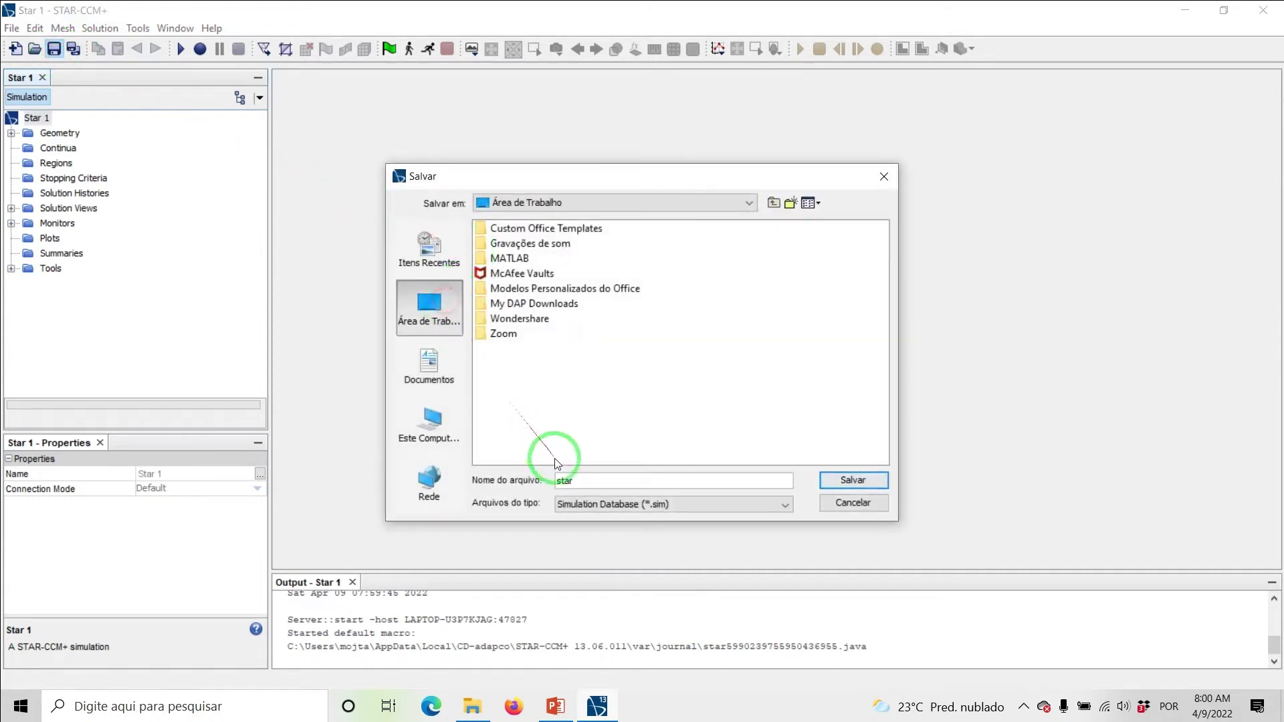
{"action": "double_click", "coordinate": [583, 481]}
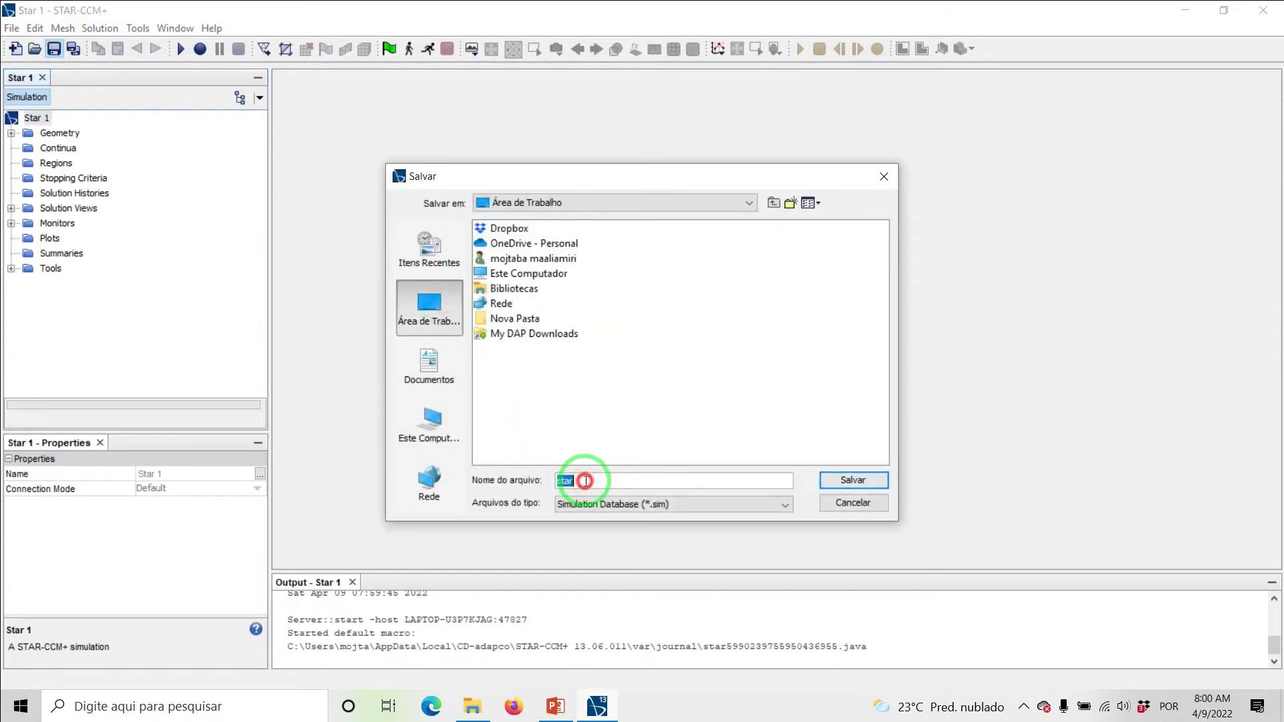
{"action": "type", "text": "TrimmedCellMesher"}
{"action": "key", "text": "Return"}
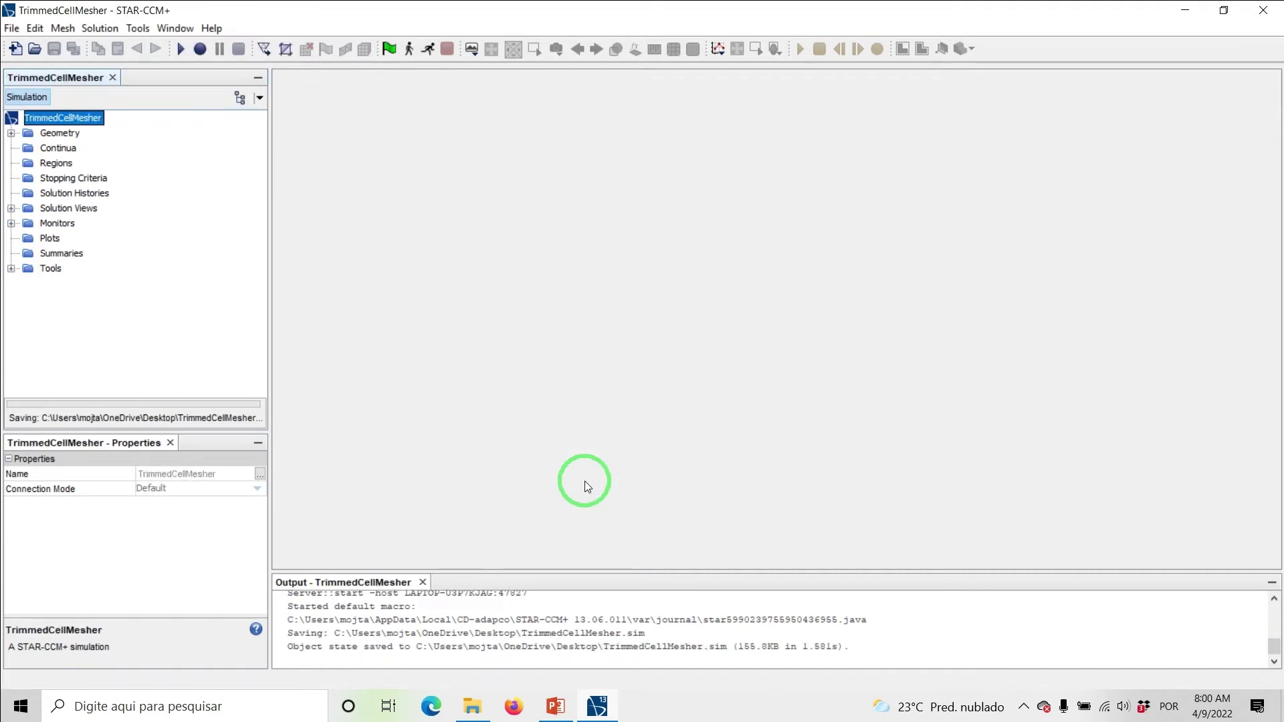
Step: Start a new block shape part and set its first corner to -0.1 m in X, Y and Z
{"action": "left_click", "coordinate": [11, 133]}
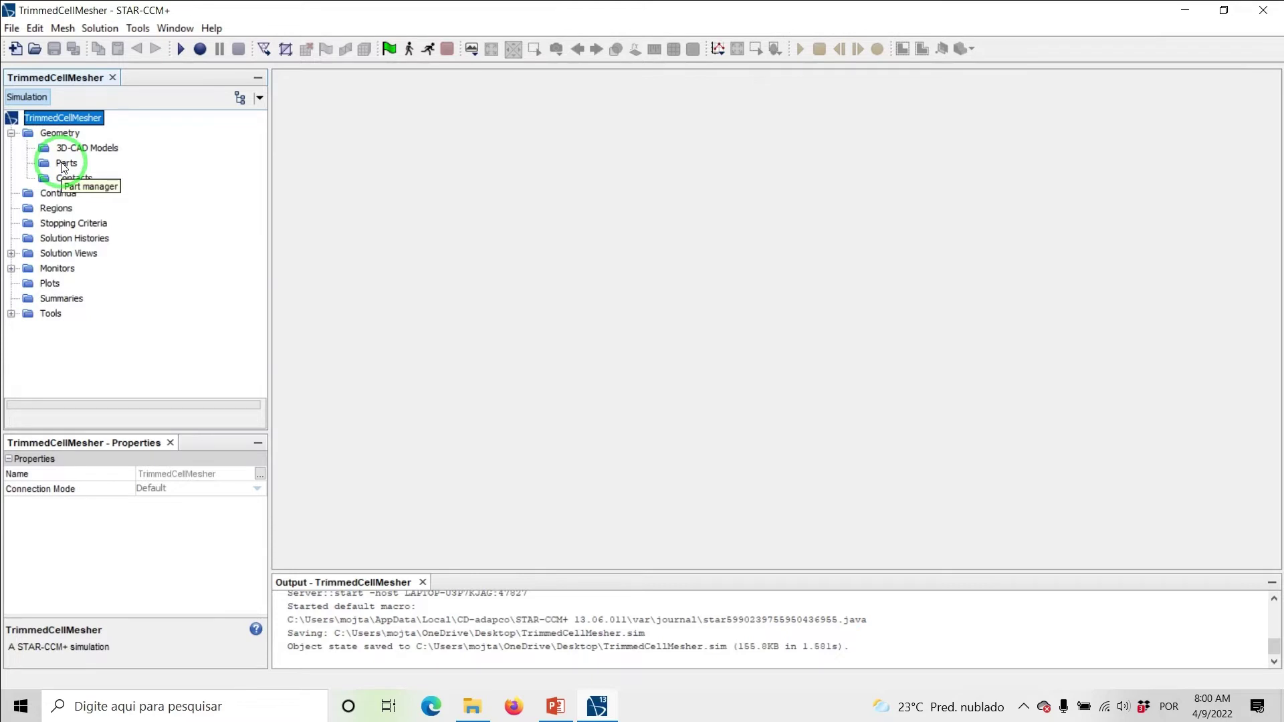
{"action": "right_click", "coordinate": [63, 165]}
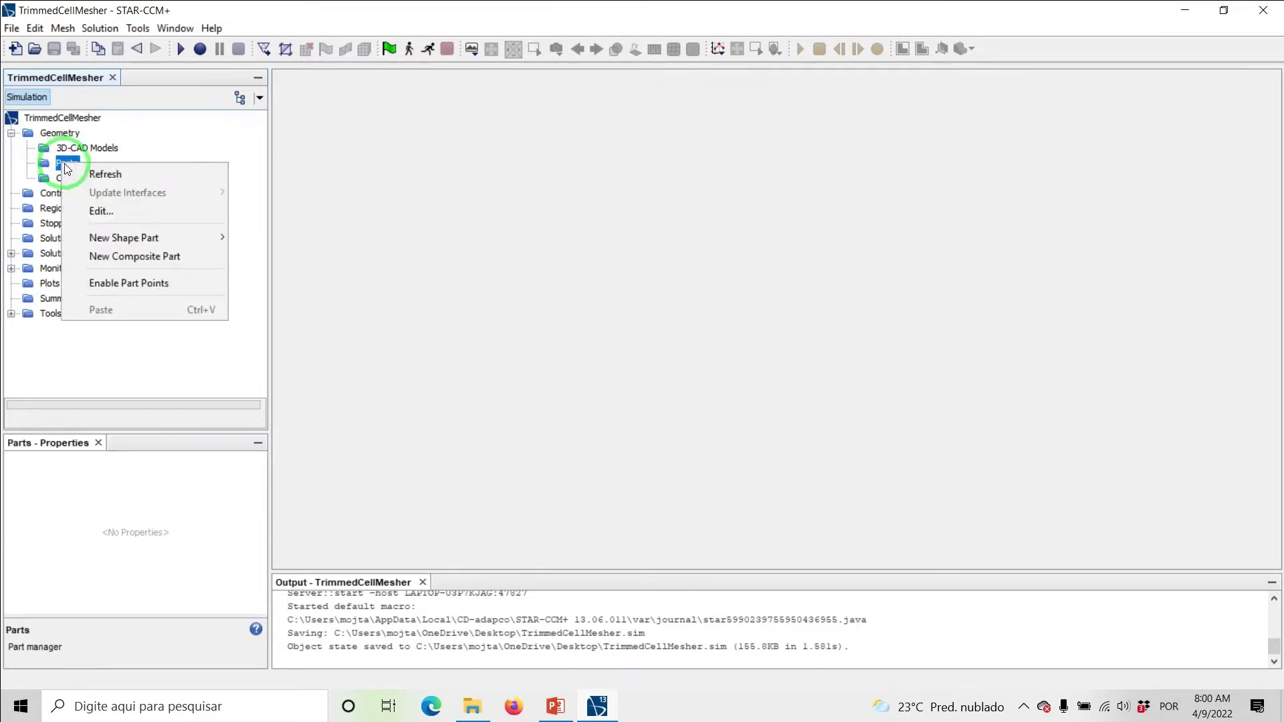
{"action": "mouse_move", "coordinate": [159, 237]}
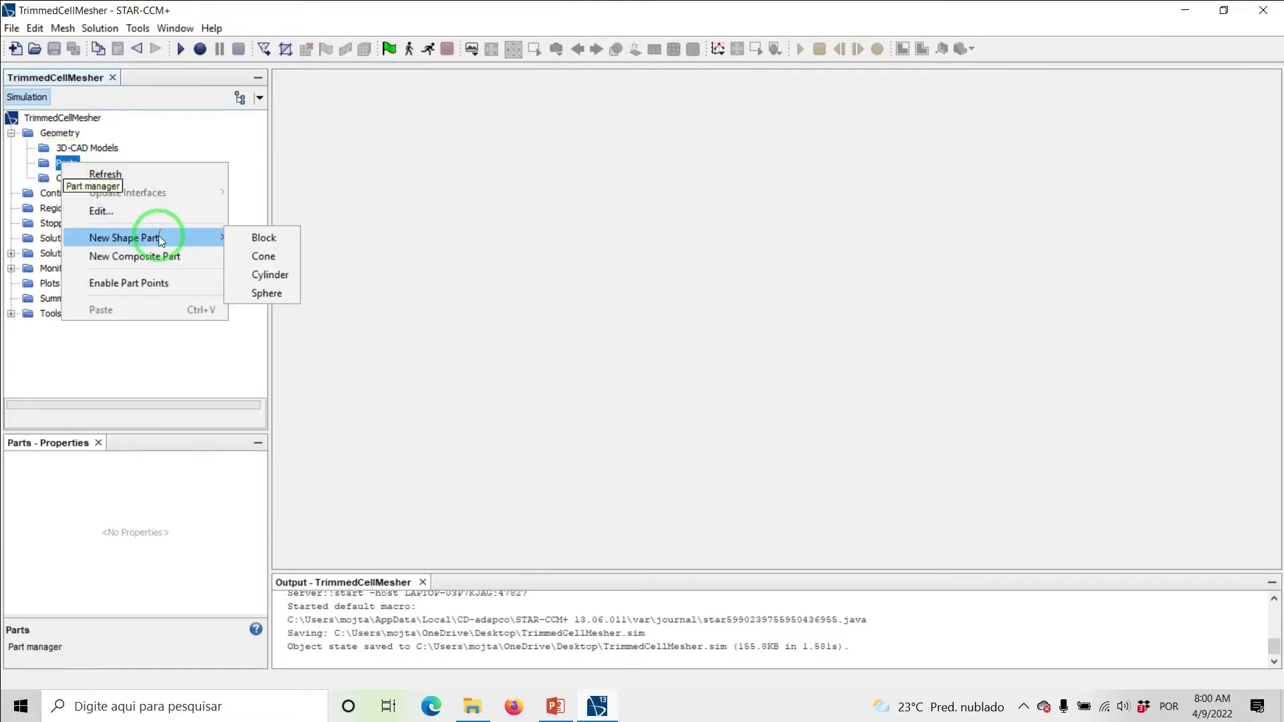
{"action": "left_click", "coordinate": [251, 238]}
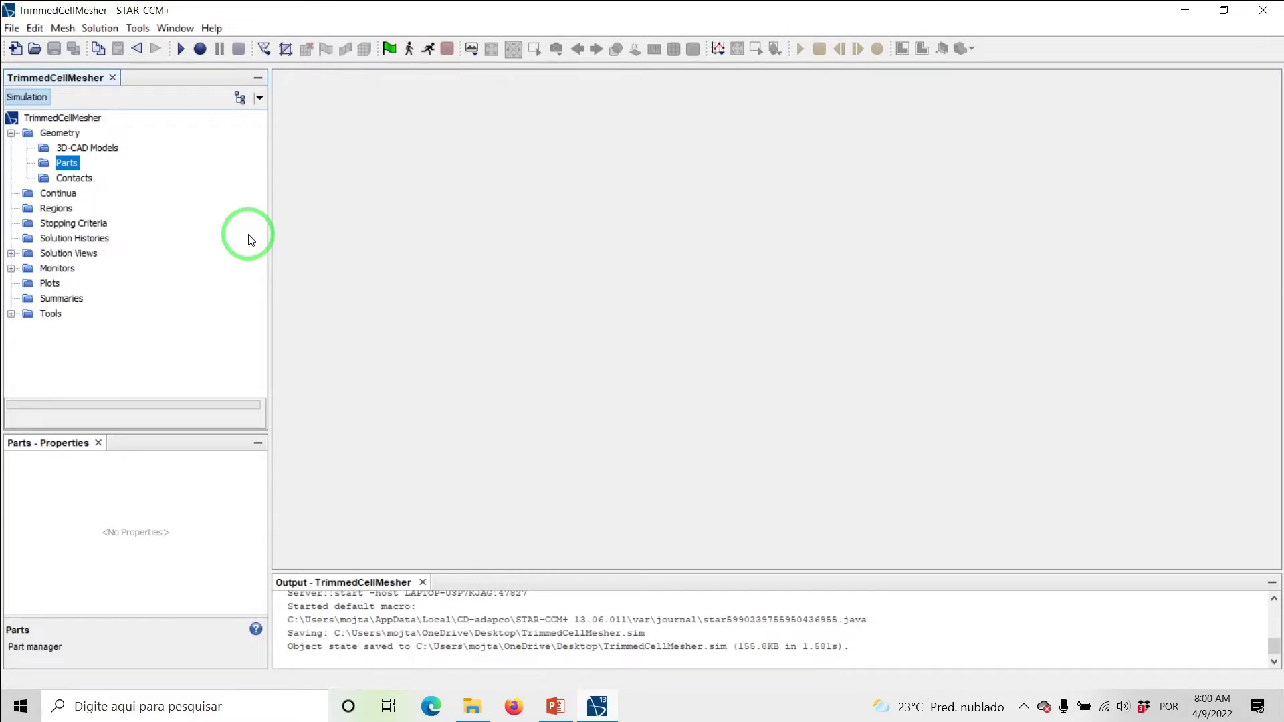
{"action": "left_click", "coordinate": [586, 315]}
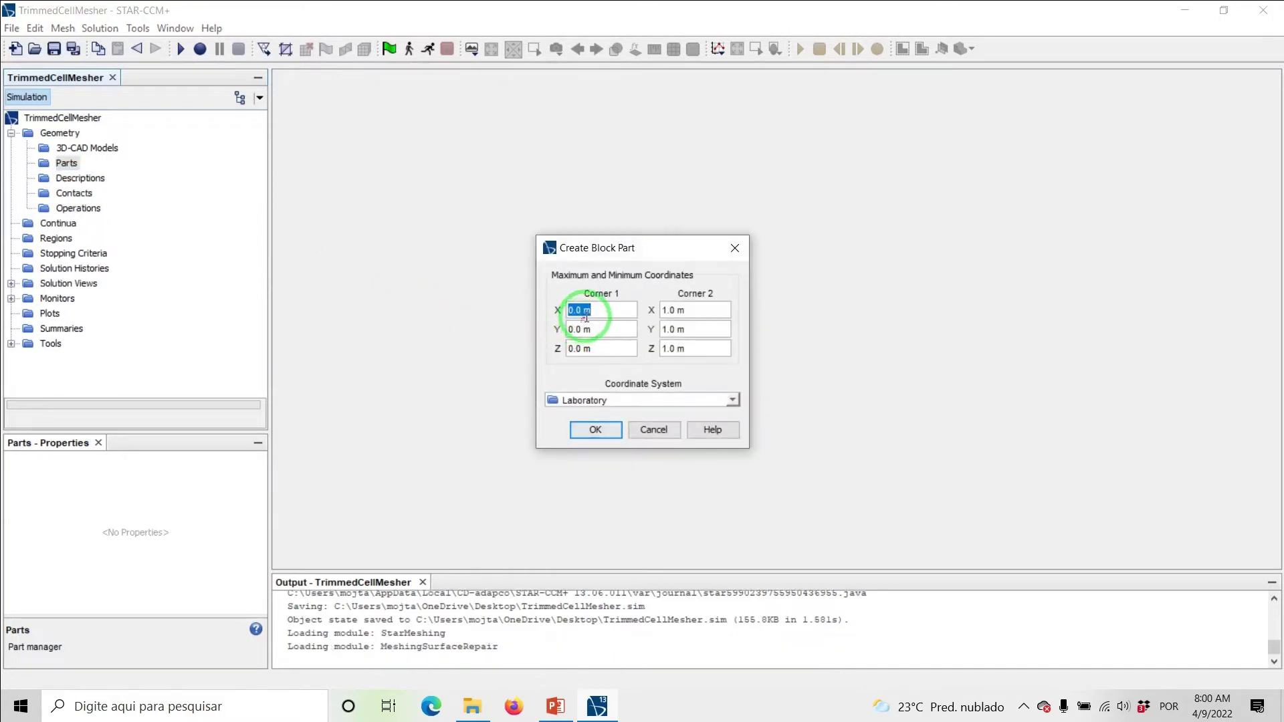
{"action": "type", "text": "-0.1"}
{"action": "key", "text": "Tab"}
{"action": "type", "text": "0"}
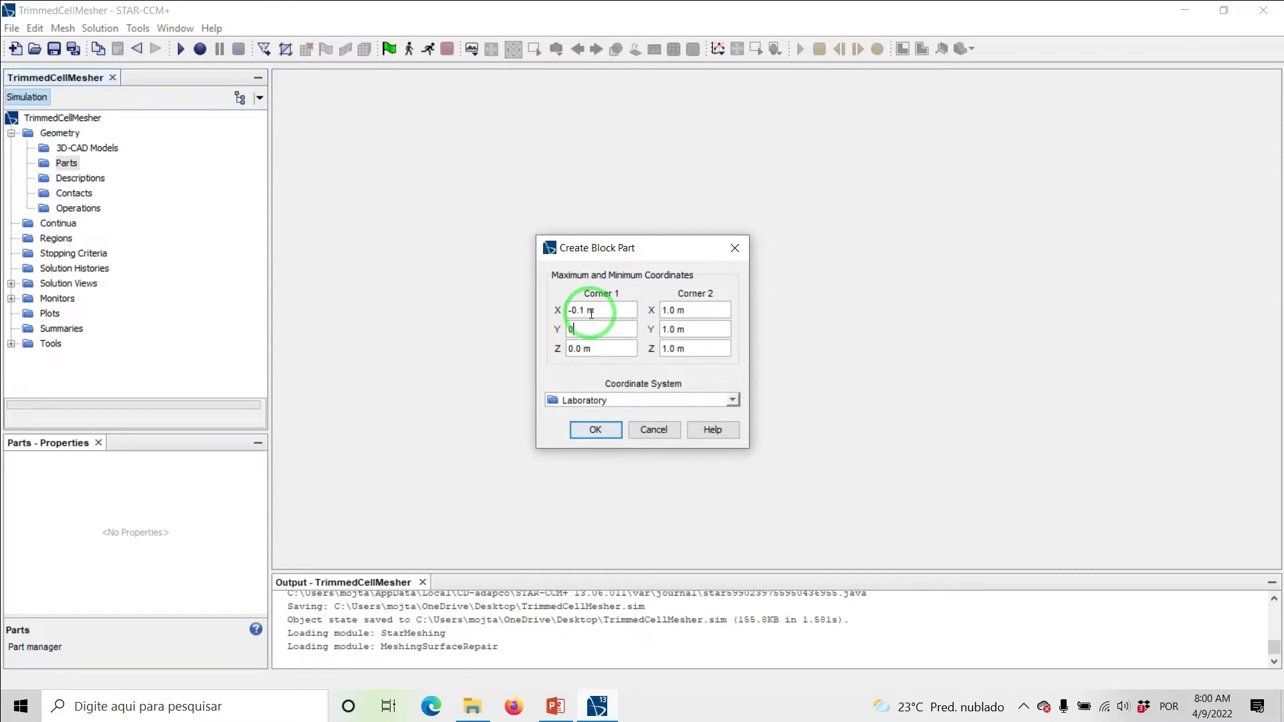
{"action": "type", "text": ".1"}
{"action": "key", "text": "Tab"}
{"action": "type", "text": "-0.1"}
{"action": "key", "text": "Tab"}
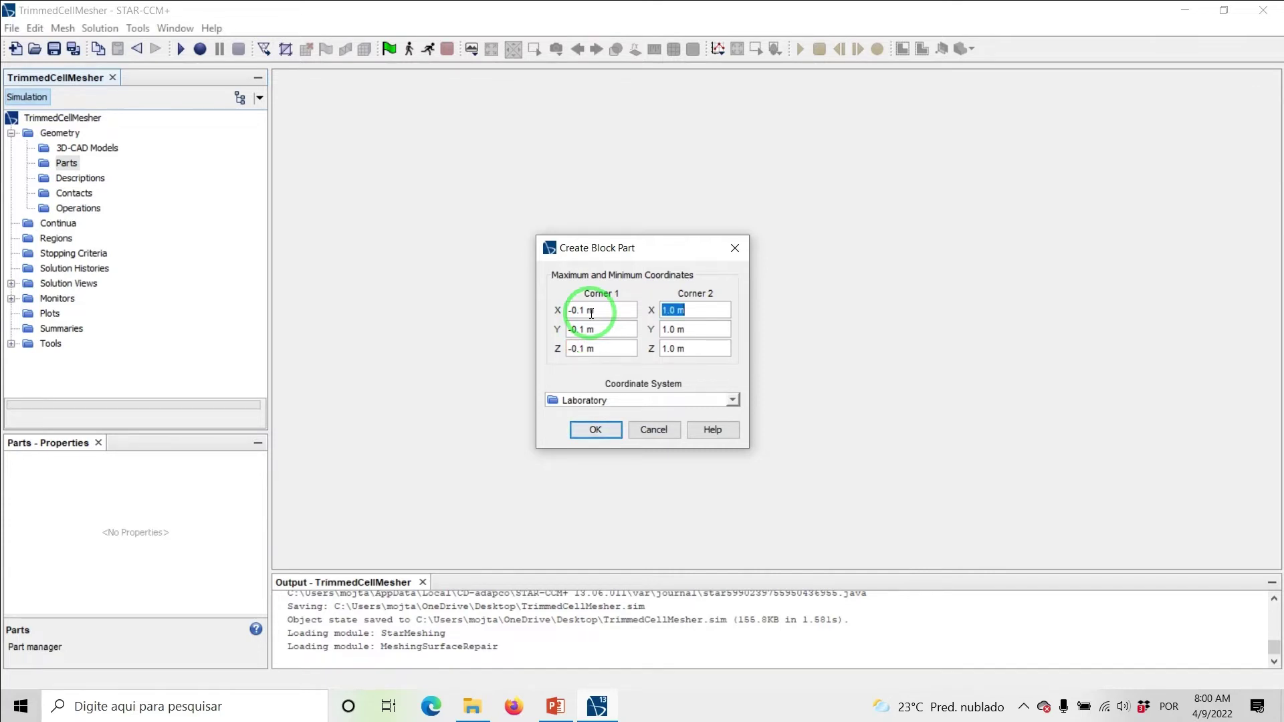
Step: Set the block's second corner to 0.9 m in X, Y and Z and create the part
{"action": "type", "text": "0.9"}
{"action": "key", "text": "Tab"}
{"action": "type", "text": "0.9"}
{"action": "key", "text": "Tab"}
{"action": "type", "text": "0.9"}
{"action": "key", "text": "Tab"}
{"action": "left_click", "coordinate": [592, 428]}
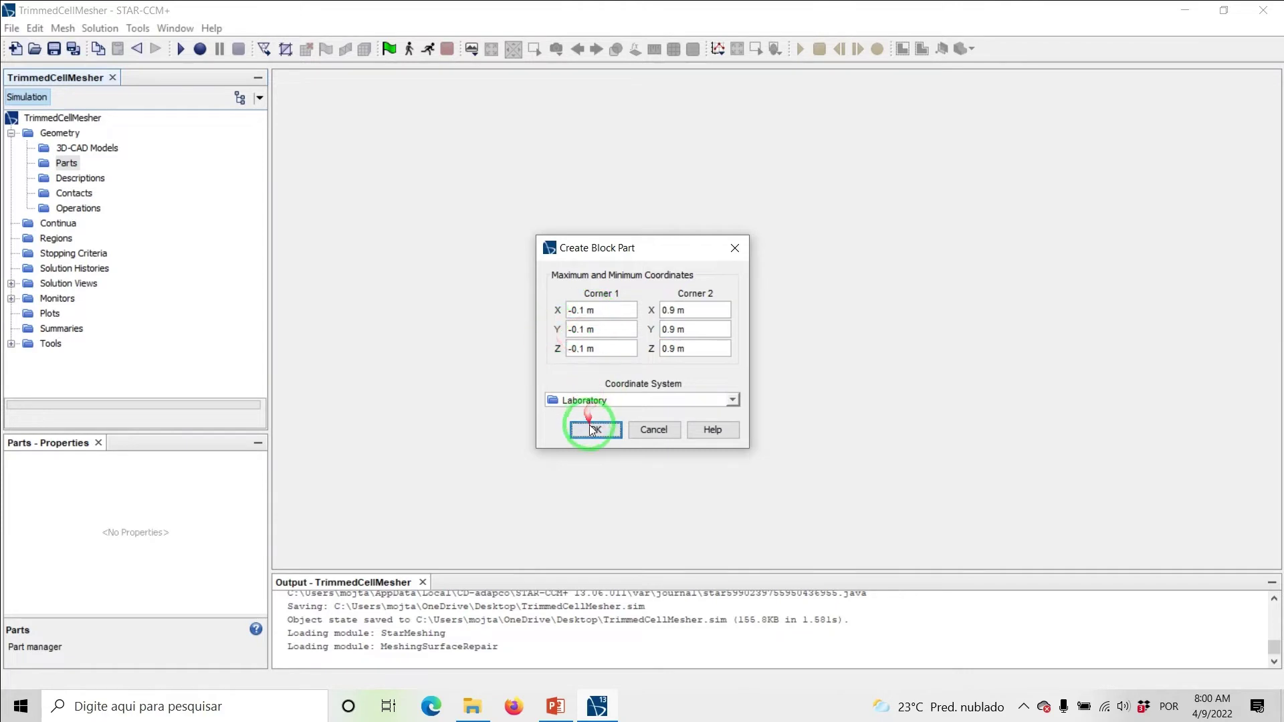
{"action": "left_click", "coordinate": [592, 429]}
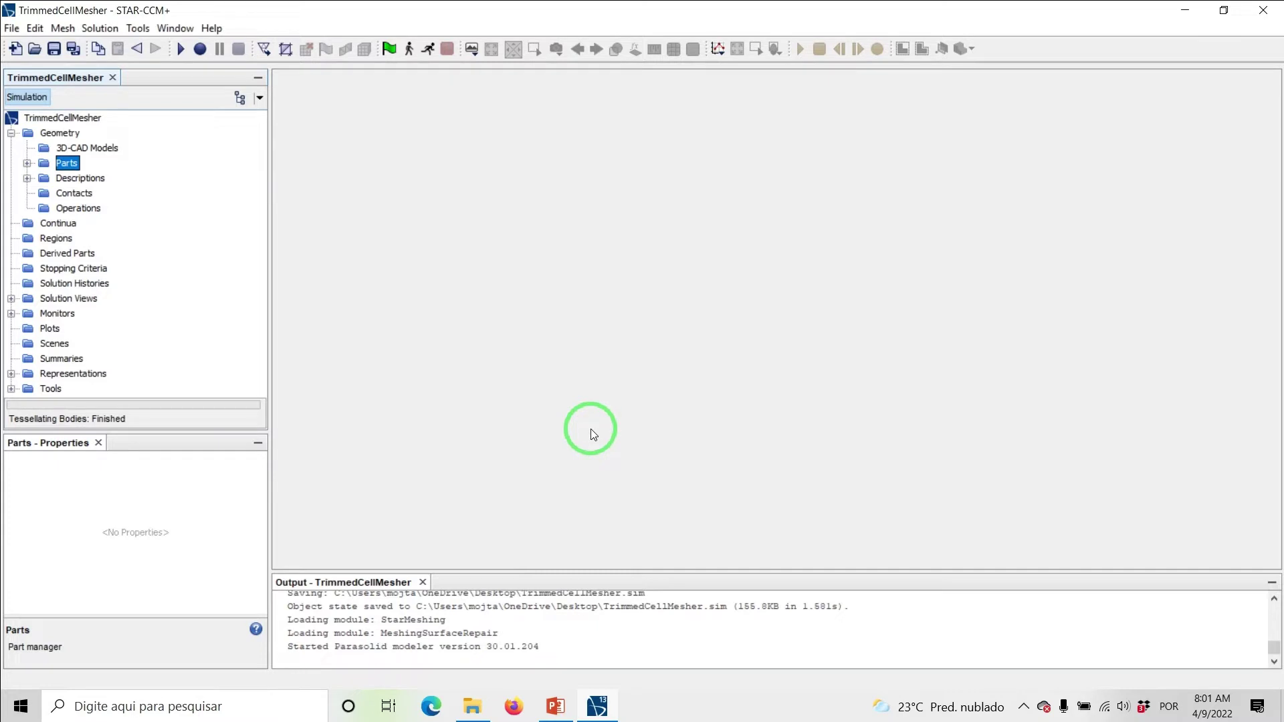
Step: Create an automated mesh operation that uses the Trimmed Cell Mesher
{"action": "right_click", "coordinate": [69, 210]}
{"action": "mouse_move", "coordinate": [114, 222]}
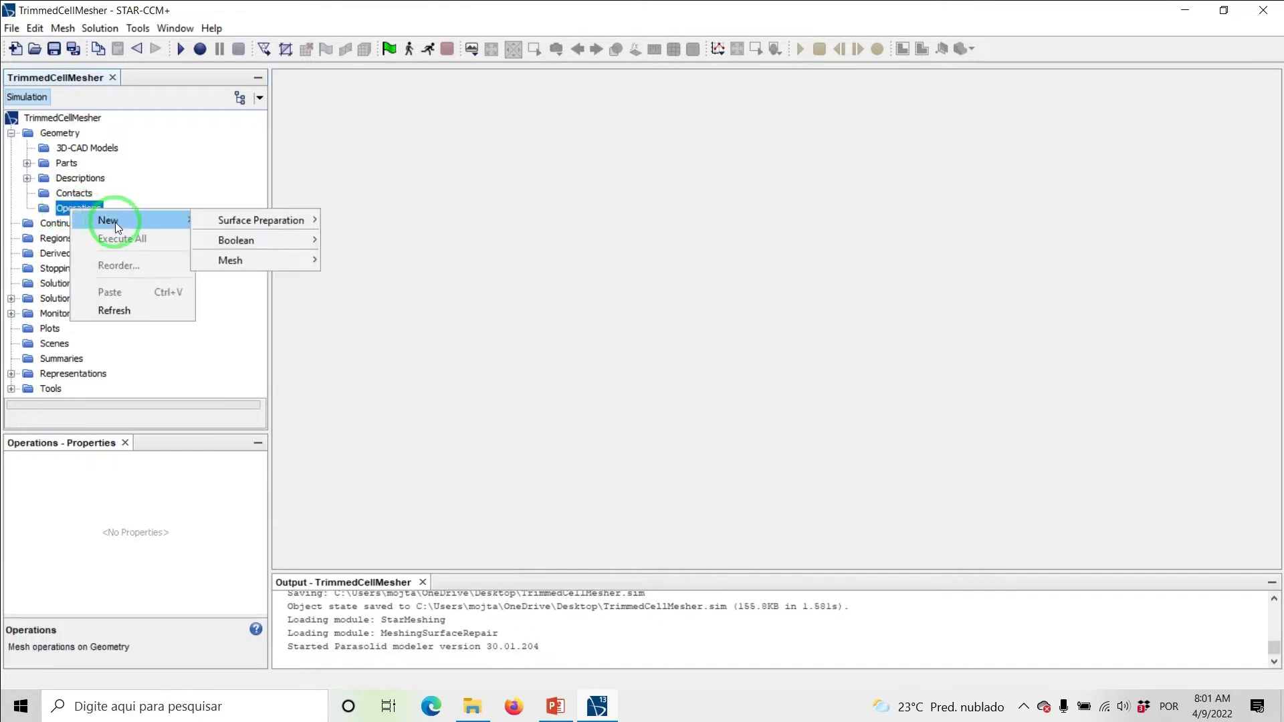
{"action": "mouse_move", "coordinate": [247, 261]}
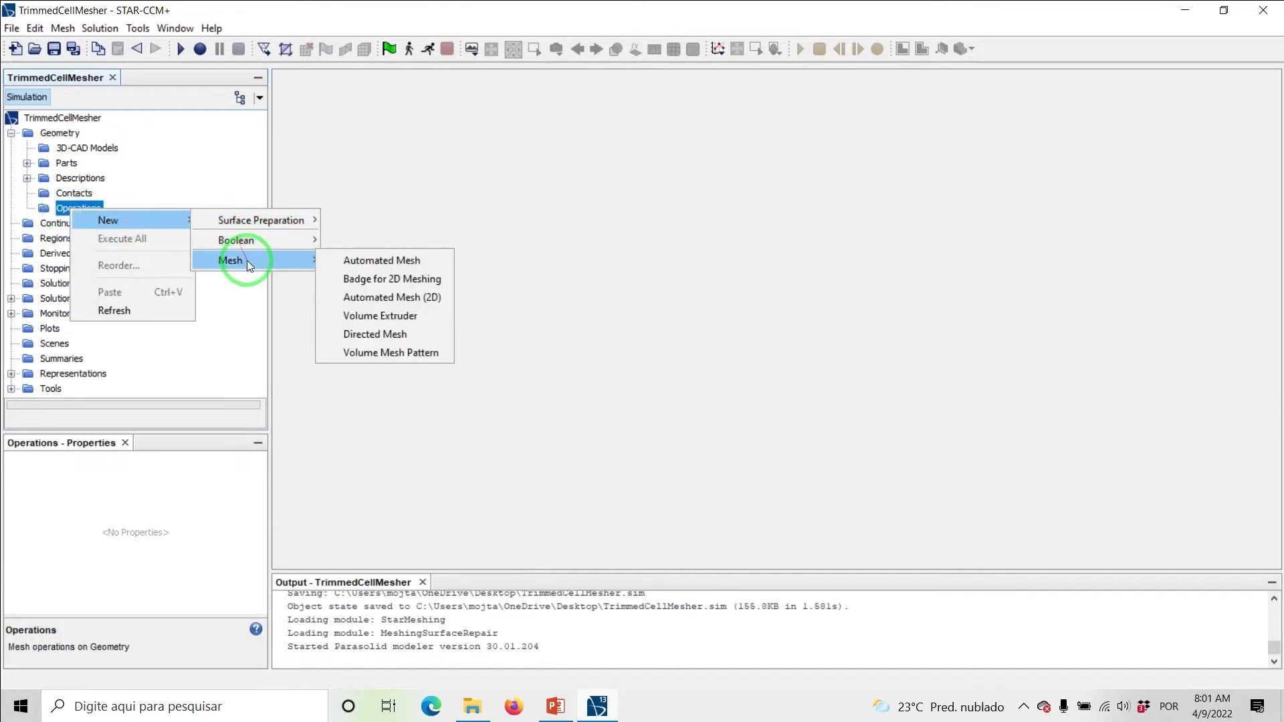
{"action": "left_click", "coordinate": [355, 266]}
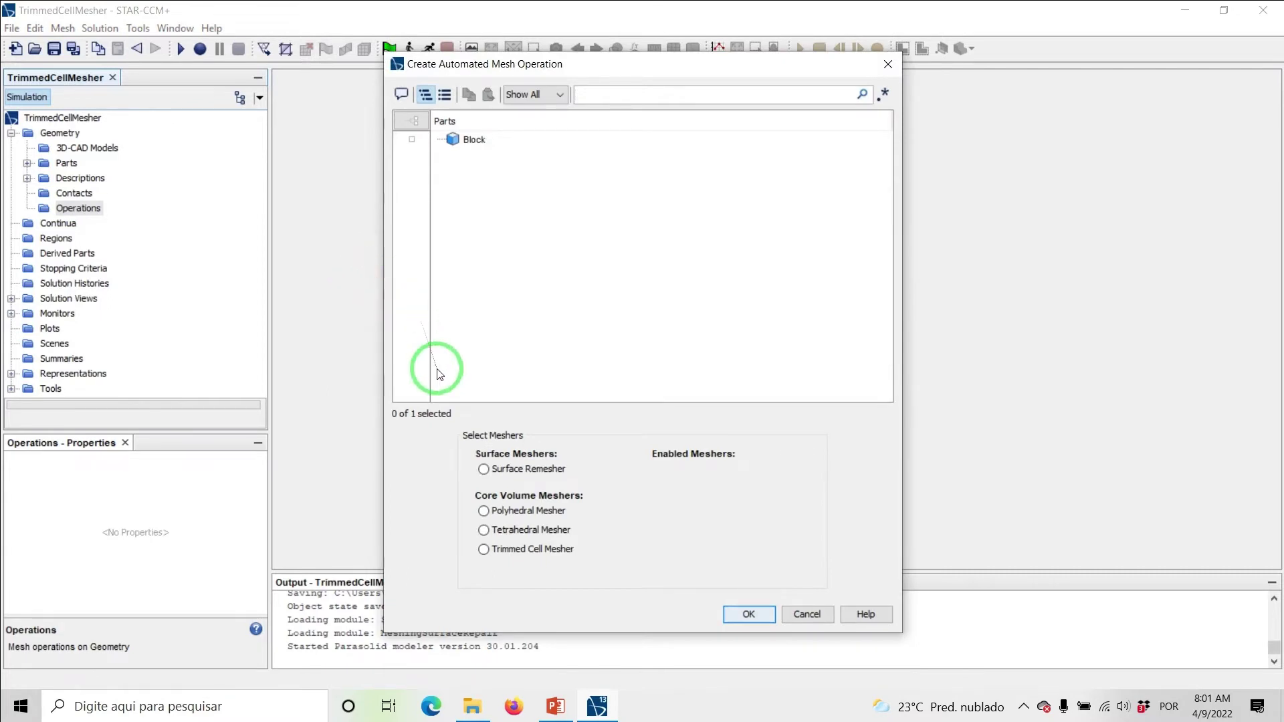
{"action": "left_click", "coordinate": [487, 550]}
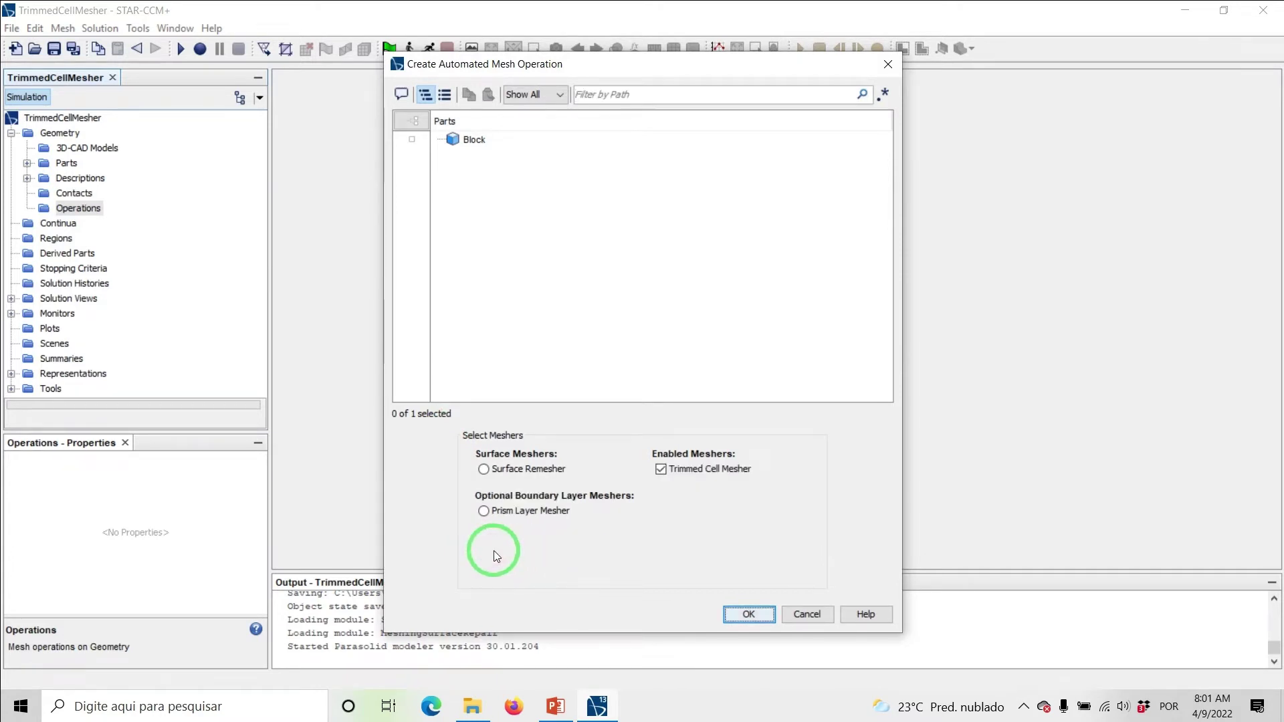
{"action": "left_click", "coordinate": [746, 614]}
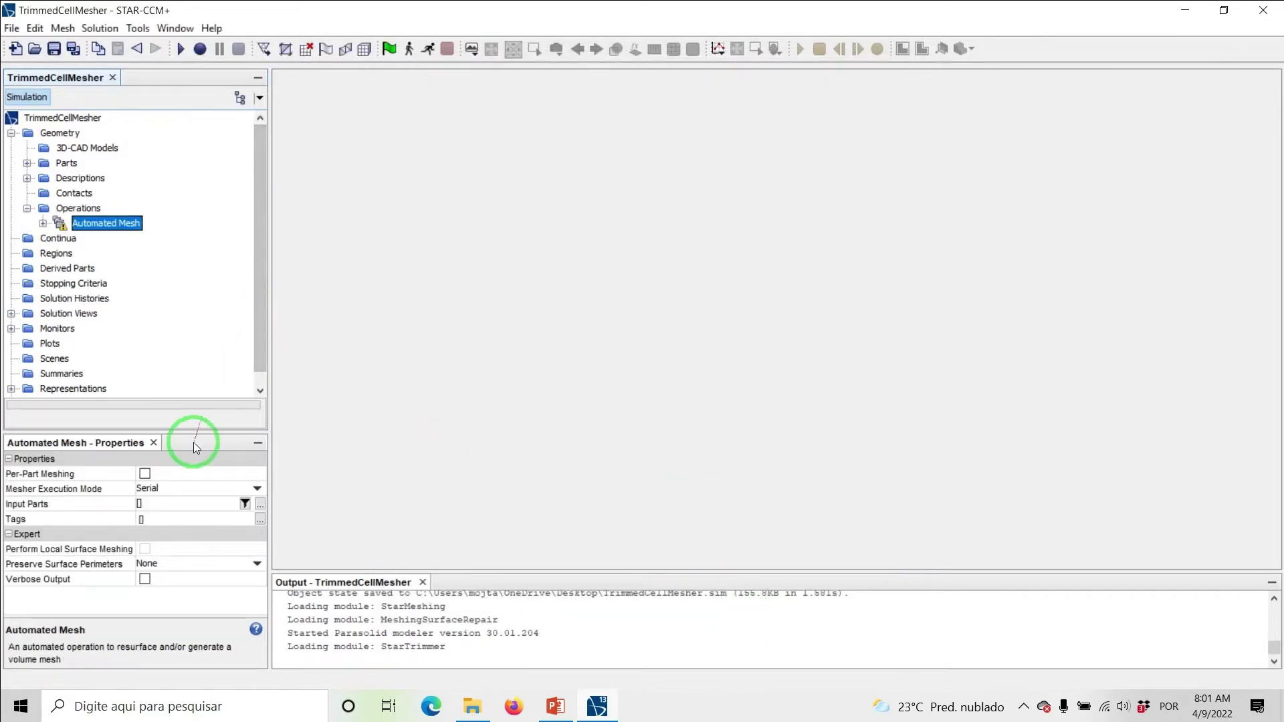
Step: Assign the Block part as the input part of the automated mesh operation
{"action": "left_click", "coordinate": [171, 506]}
{"action": "left_click", "coordinate": [172, 507]}
{"action": "left_click", "coordinate": [150, 522]}
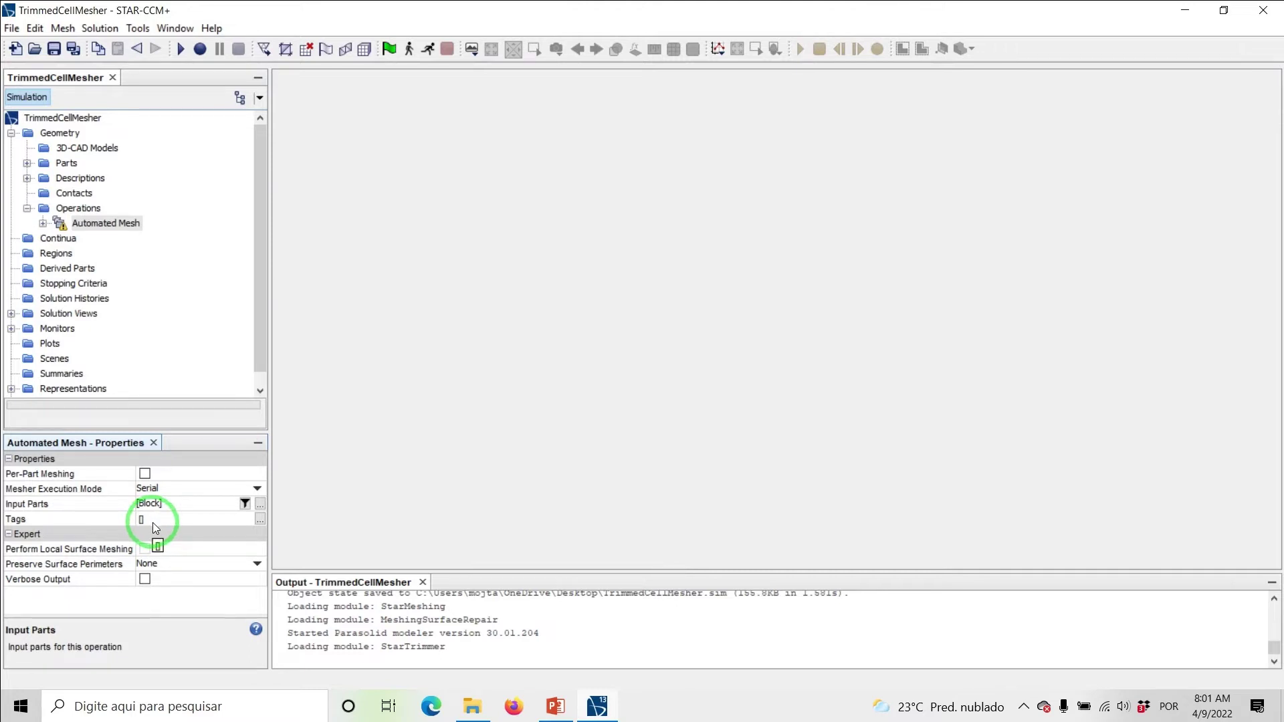
Step: Enable Perform Mesh Alignment for the Trimmed Cell Mesher of the automated mesh operation
{"action": "left_click", "coordinate": [41, 222]}
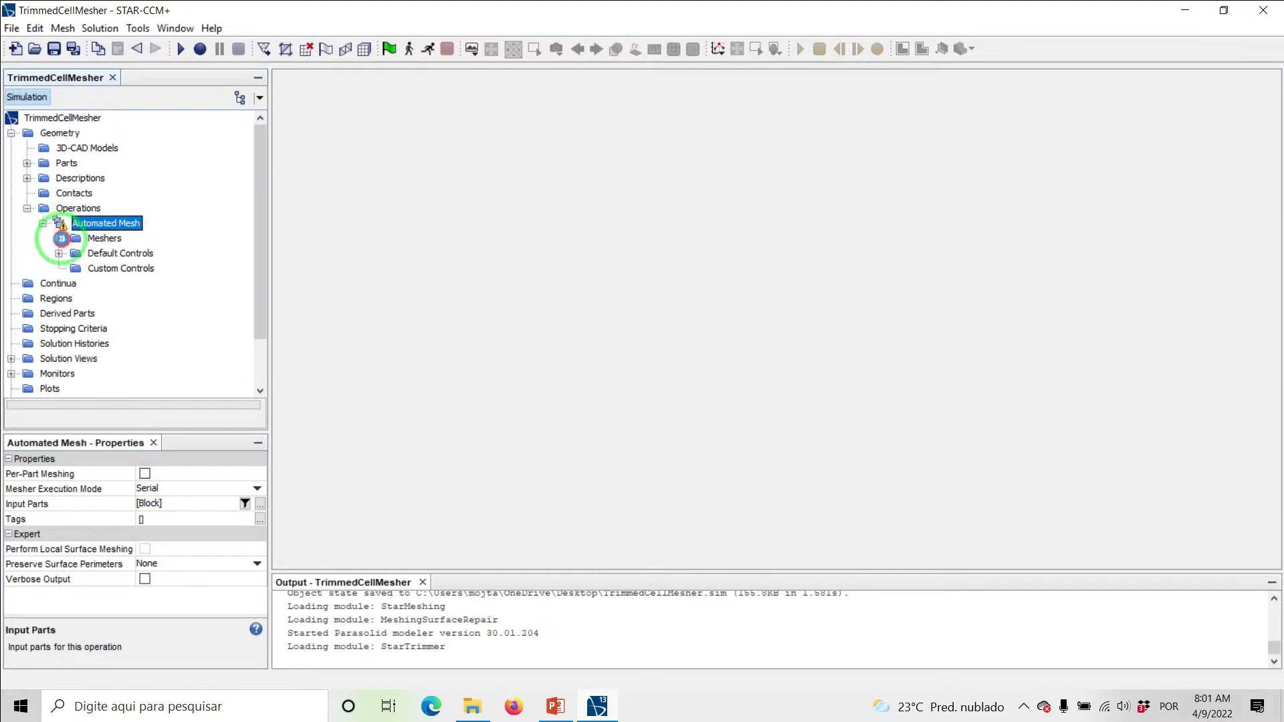
{"action": "left_click", "coordinate": [59, 238]}
{"action": "left_click", "coordinate": [115, 252]}
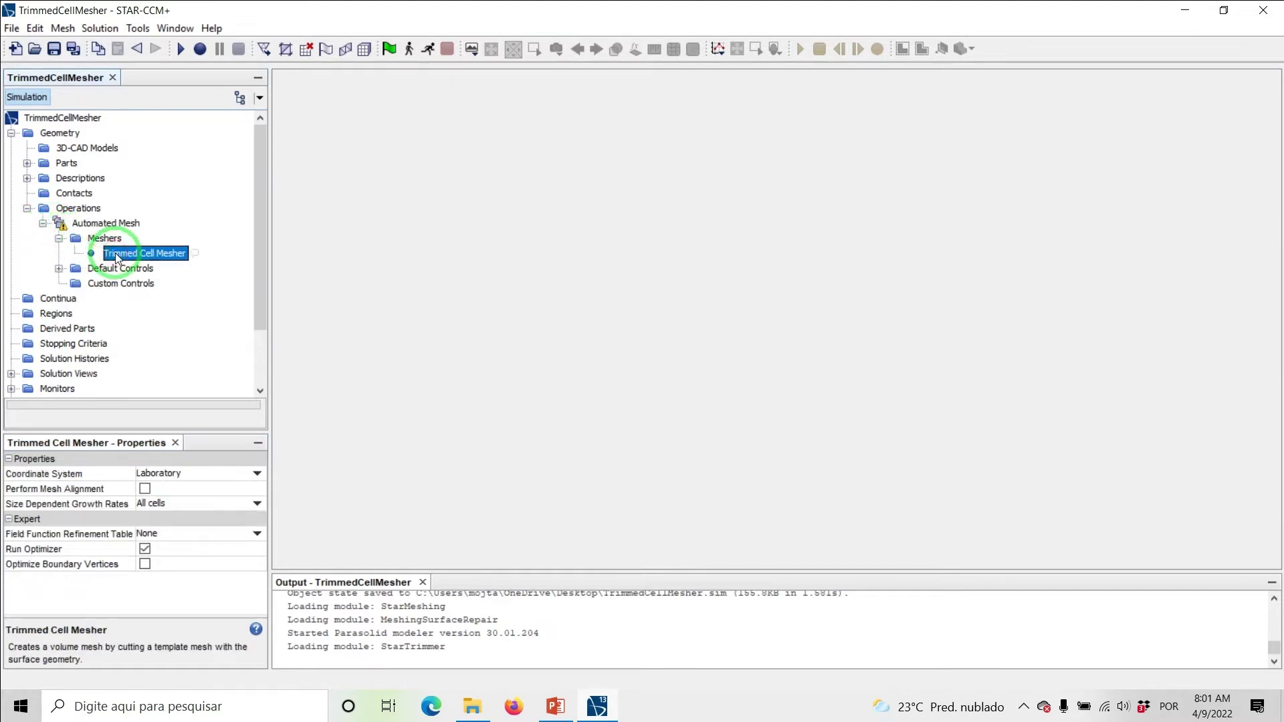
{"action": "left_click", "coordinate": [145, 489]}
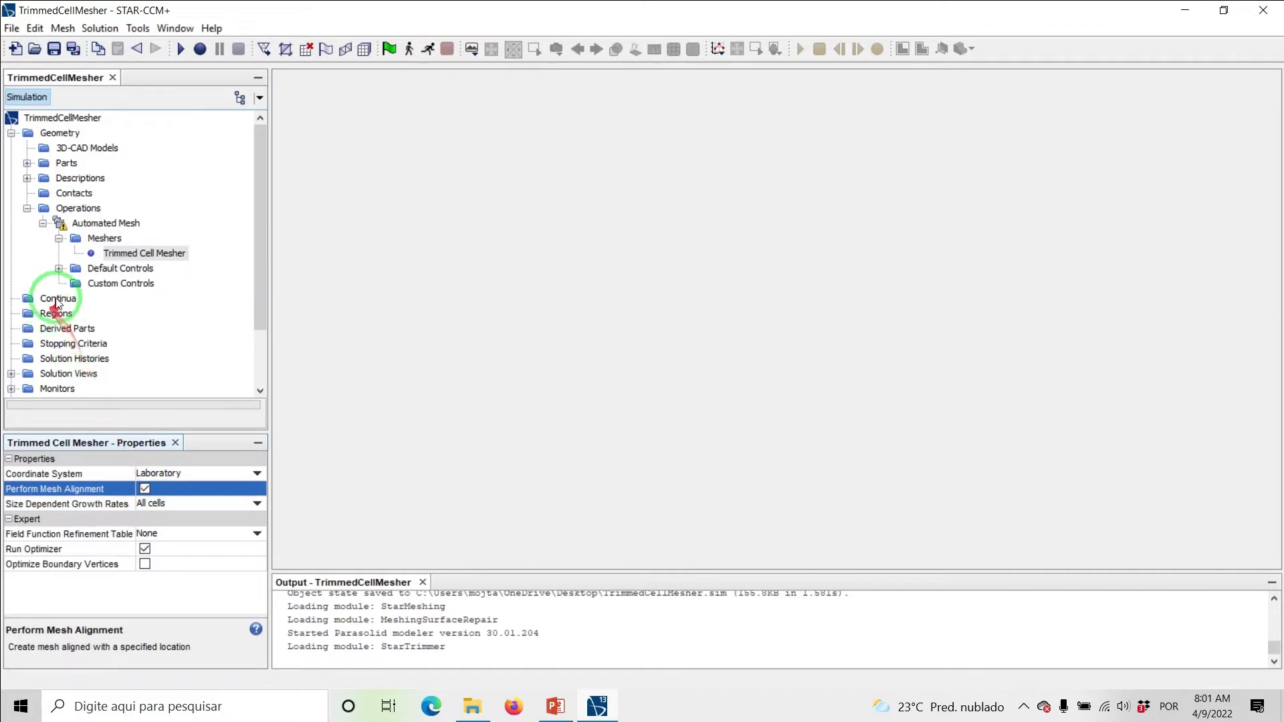
Step: Set the default base size of the automated mesh to 0.2 m
{"action": "left_click", "coordinate": [59, 268]}
{"action": "left_click", "coordinate": [122, 283]}
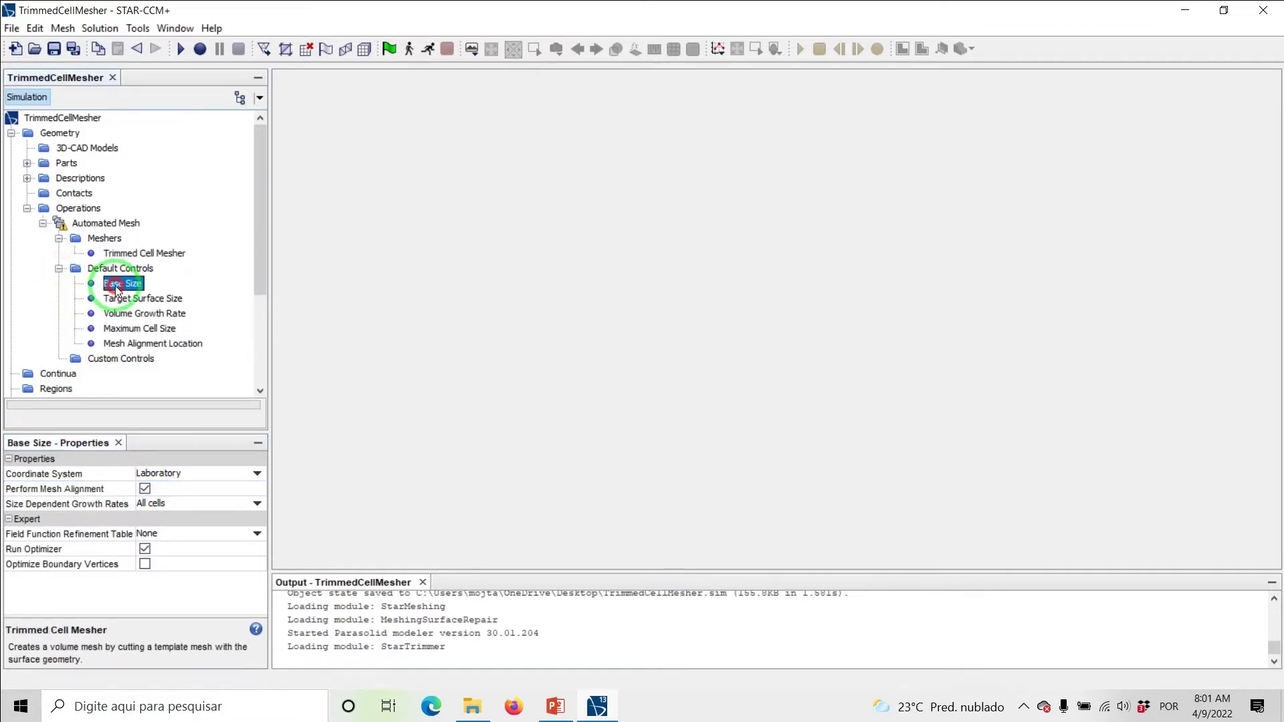
{"action": "left_click", "coordinate": [187, 473]}
{"action": "type", "text": "0.2"}
{"action": "key", "text": "Return"}
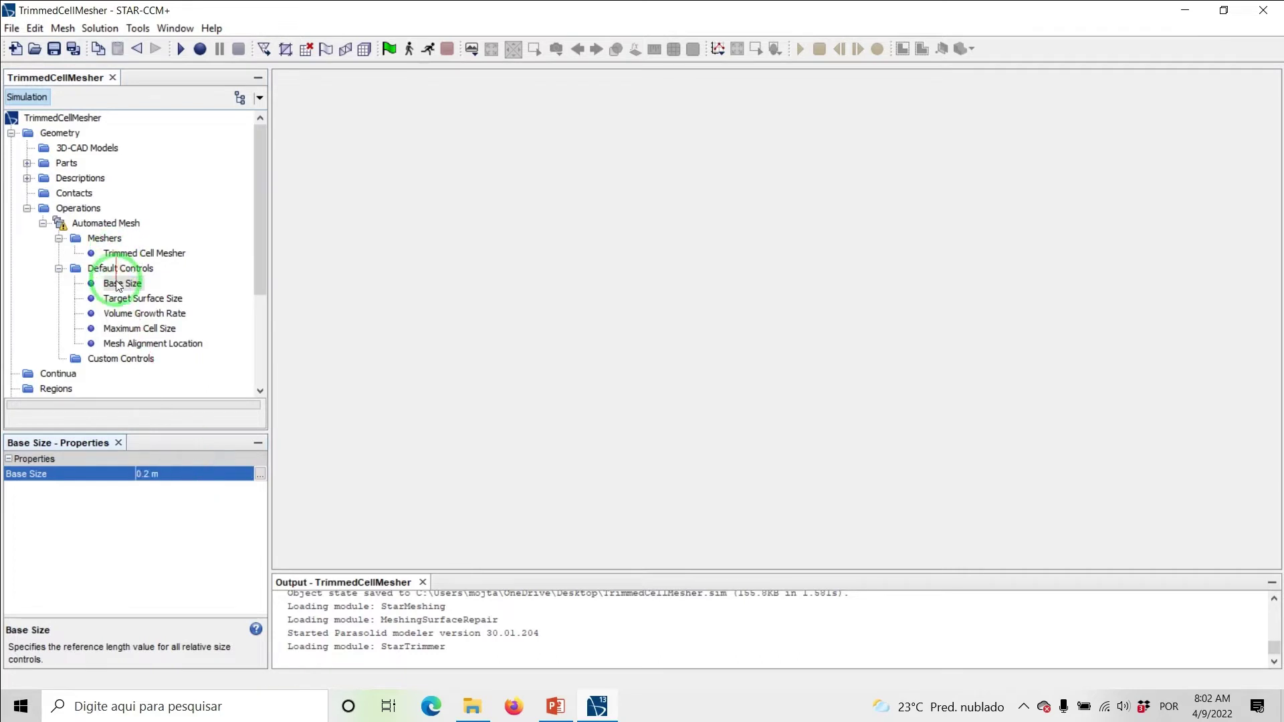
Step: Set the default maximum cell size to 100 percent of base
{"action": "left_click", "coordinate": [127, 328]}
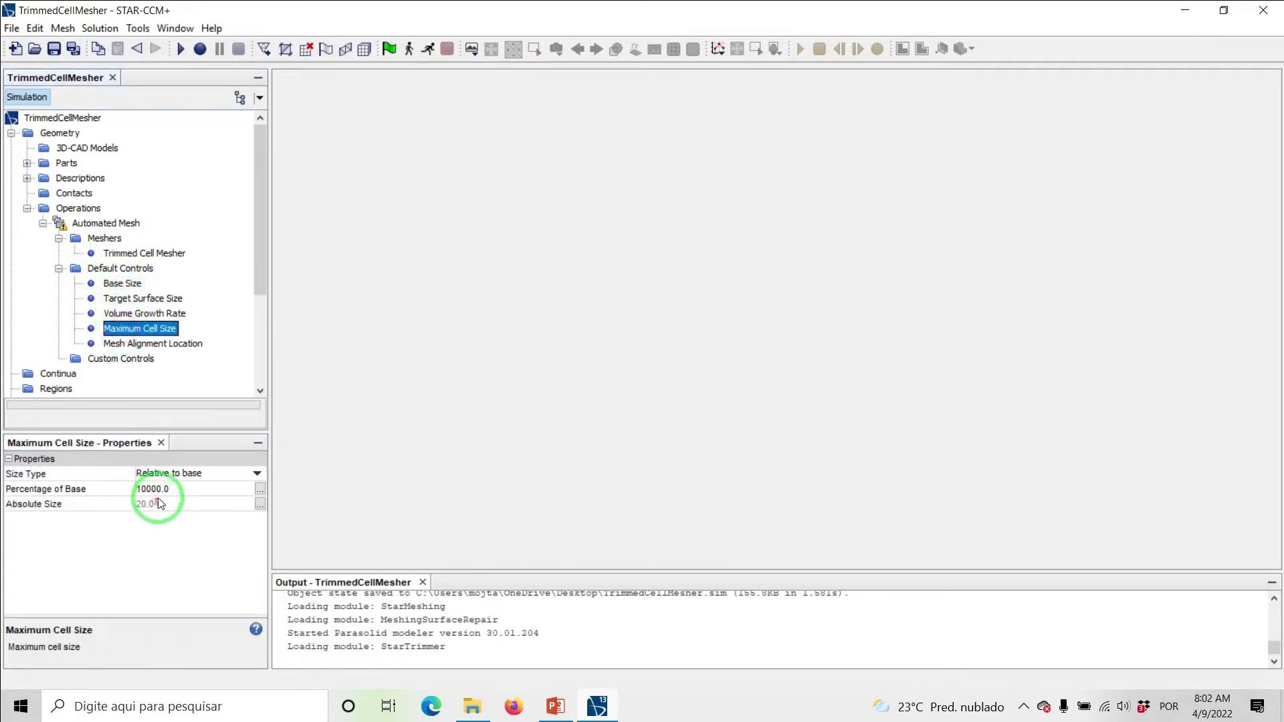
{"action": "left_click", "coordinate": [163, 489]}
{"action": "type", "text": "100"}
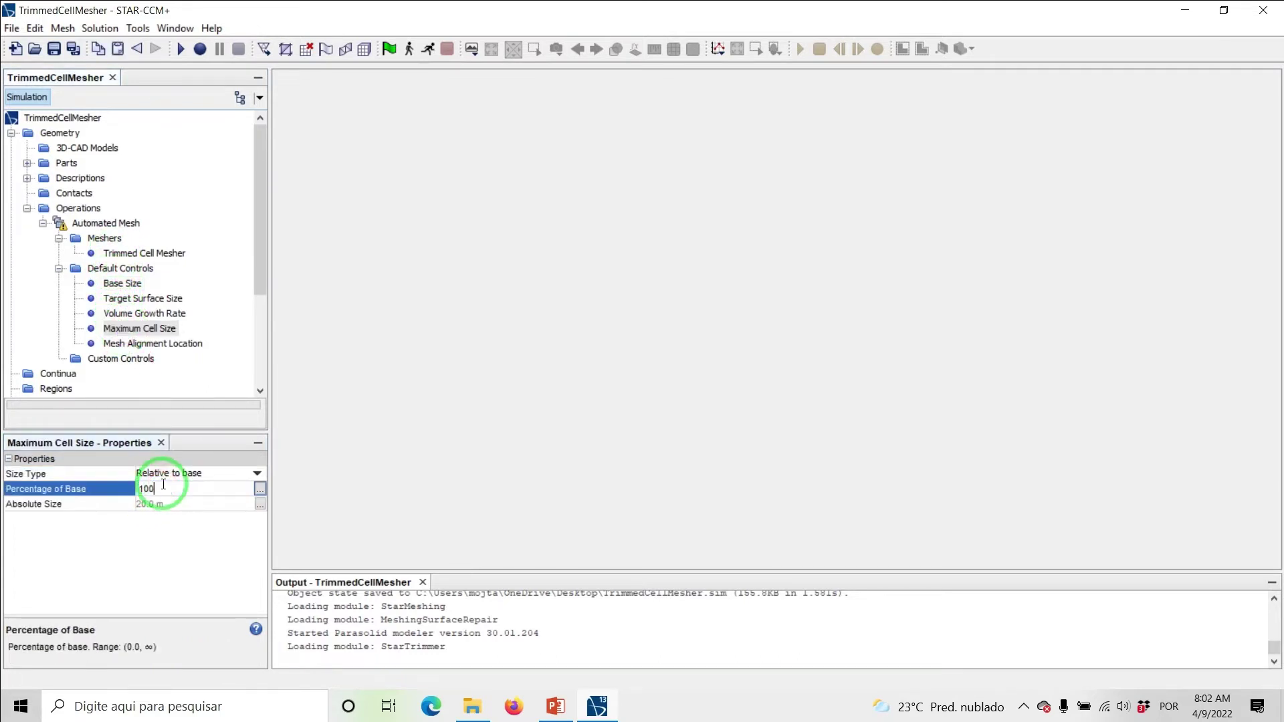
{"action": "key", "text": "Return"}
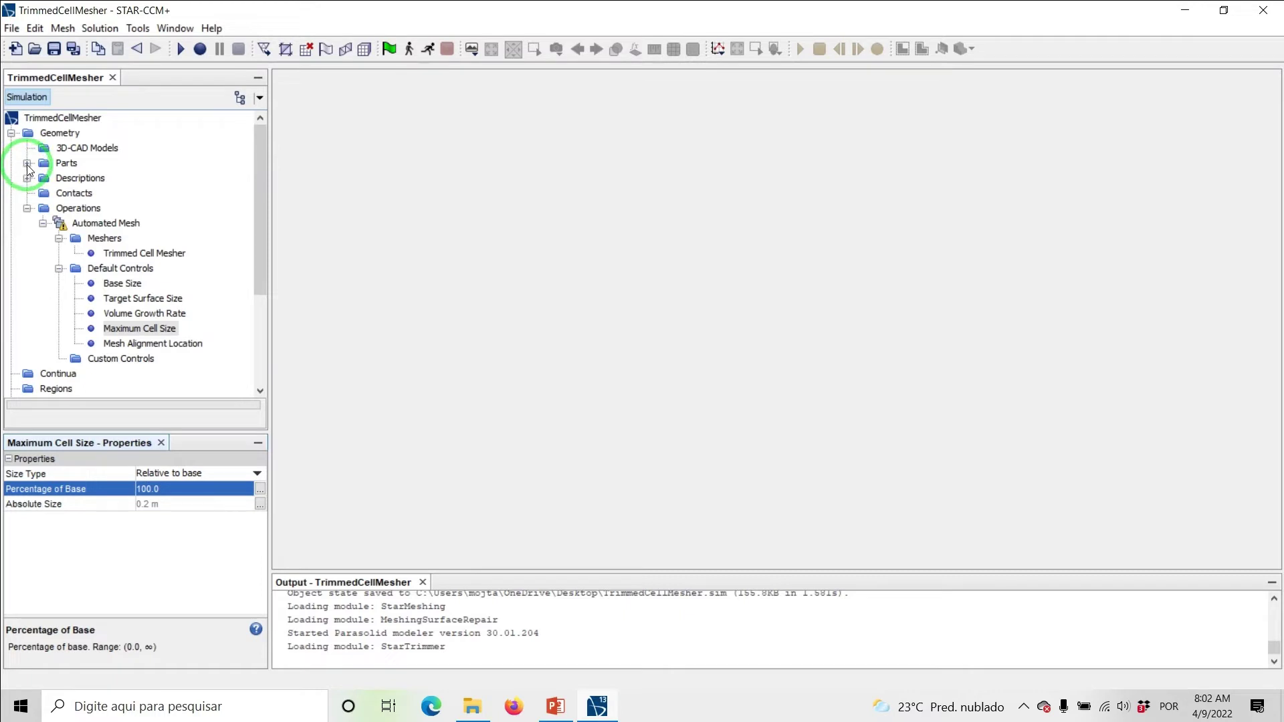
Step: Assign the Block part to a region using one region for all parts, and generate the volume mesh
{"action": "left_click", "coordinate": [27, 163]}
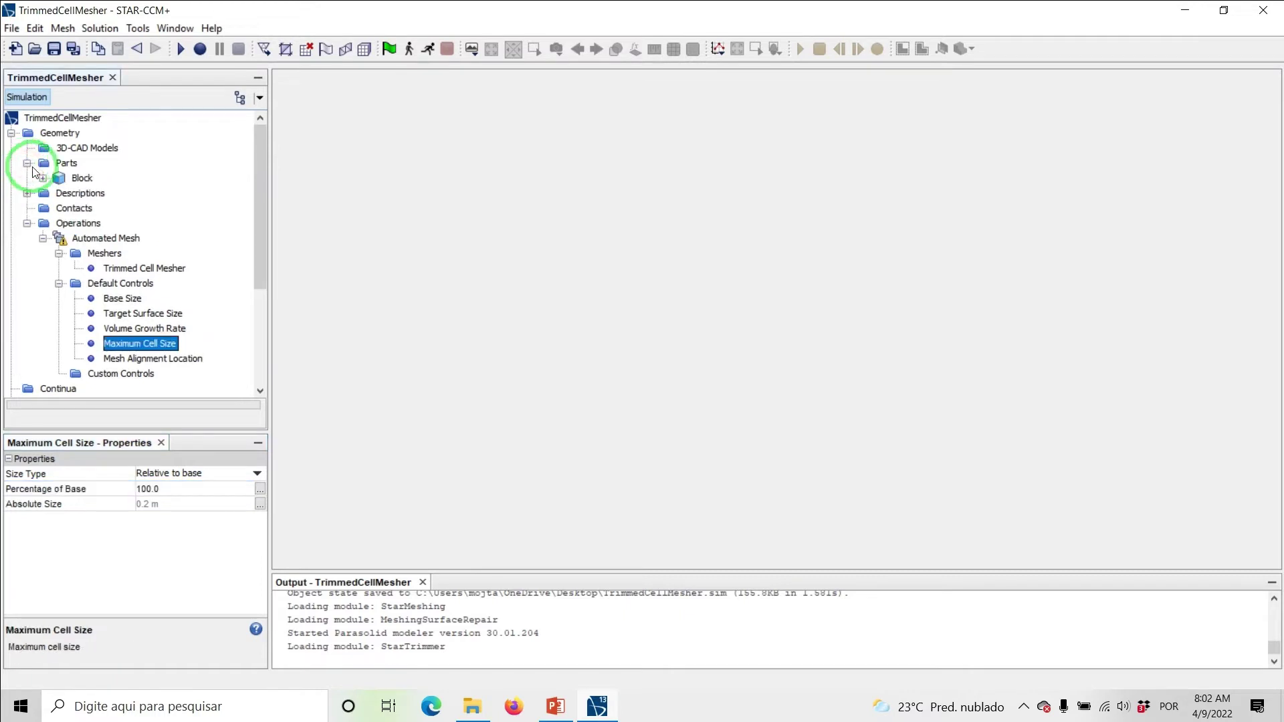
{"action": "left_click", "coordinate": [75, 179]}
{"action": "right_click", "coordinate": [73, 178]}
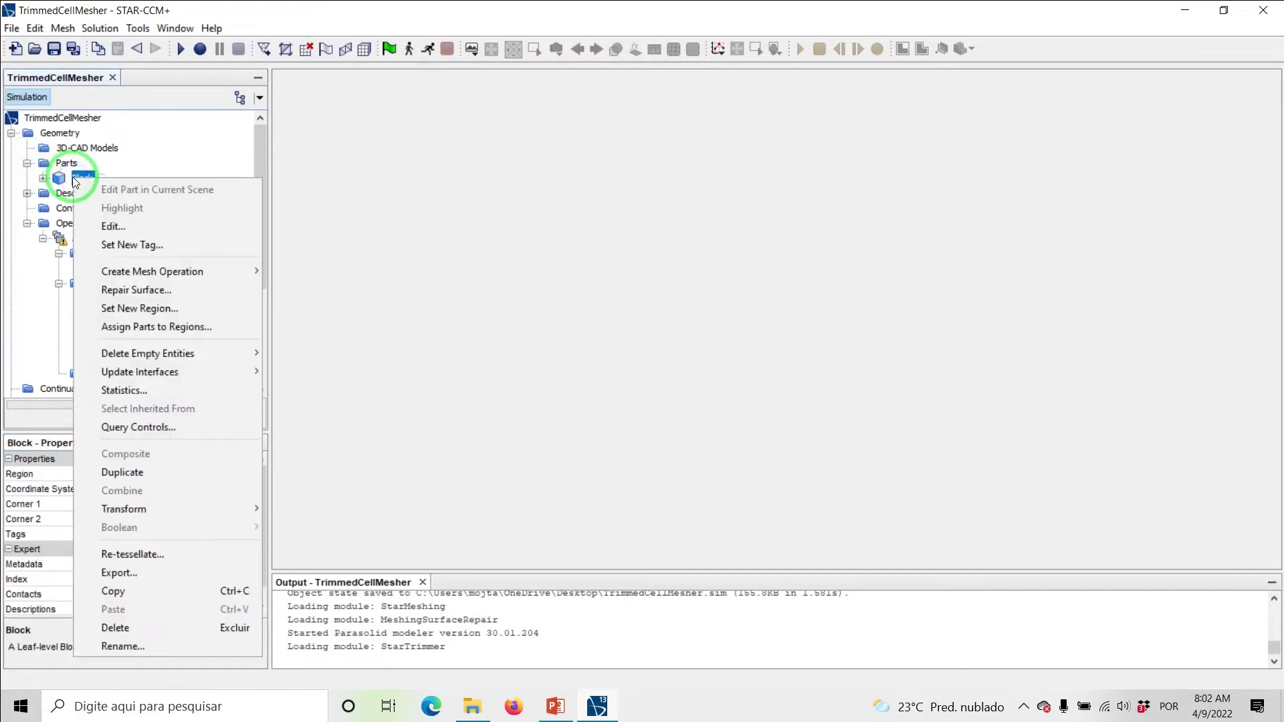
{"action": "left_click", "coordinate": [152, 326]}
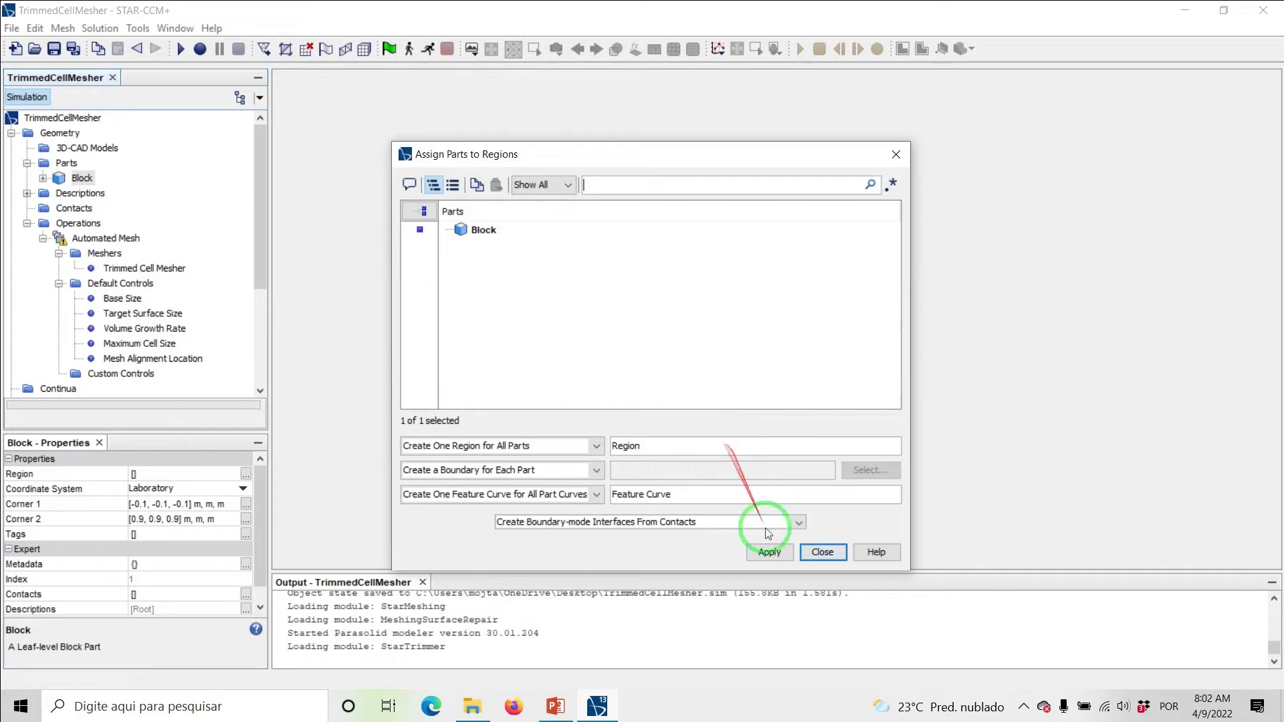
{"action": "left_click", "coordinate": [768, 553]}
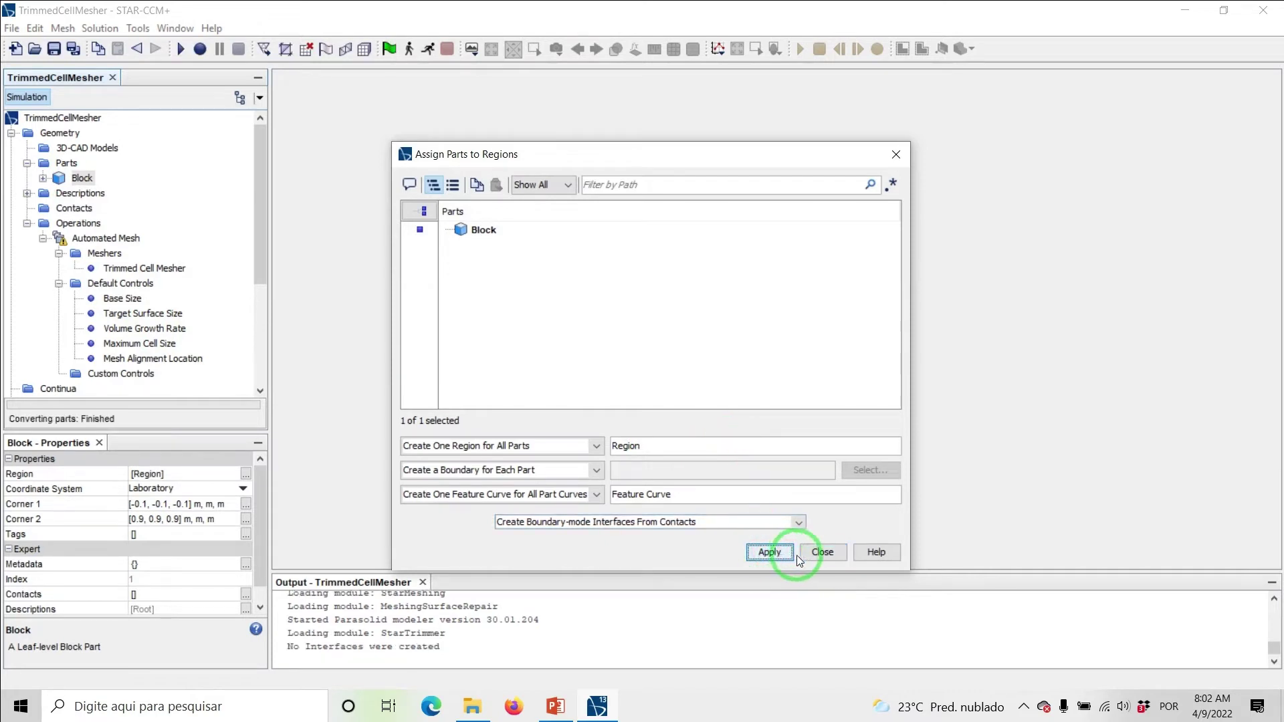
{"action": "left_click", "coordinate": [822, 554]}
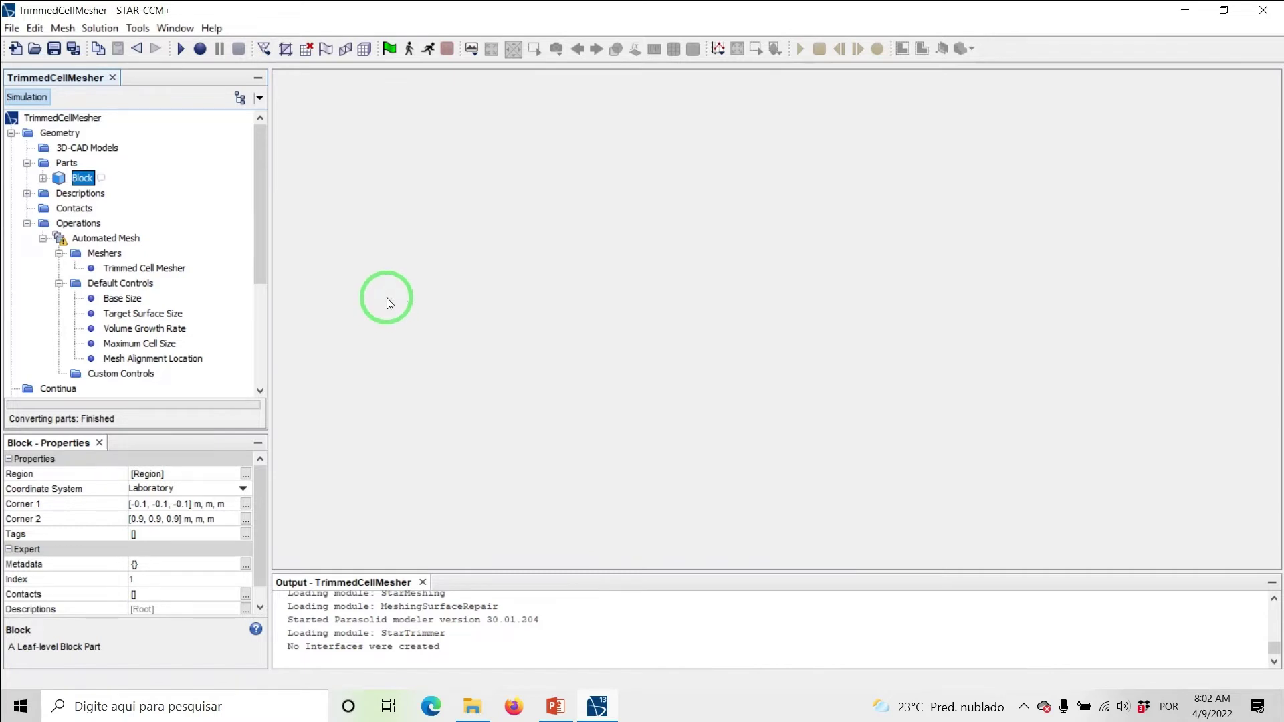
{"action": "left_click", "coordinate": [363, 49]}
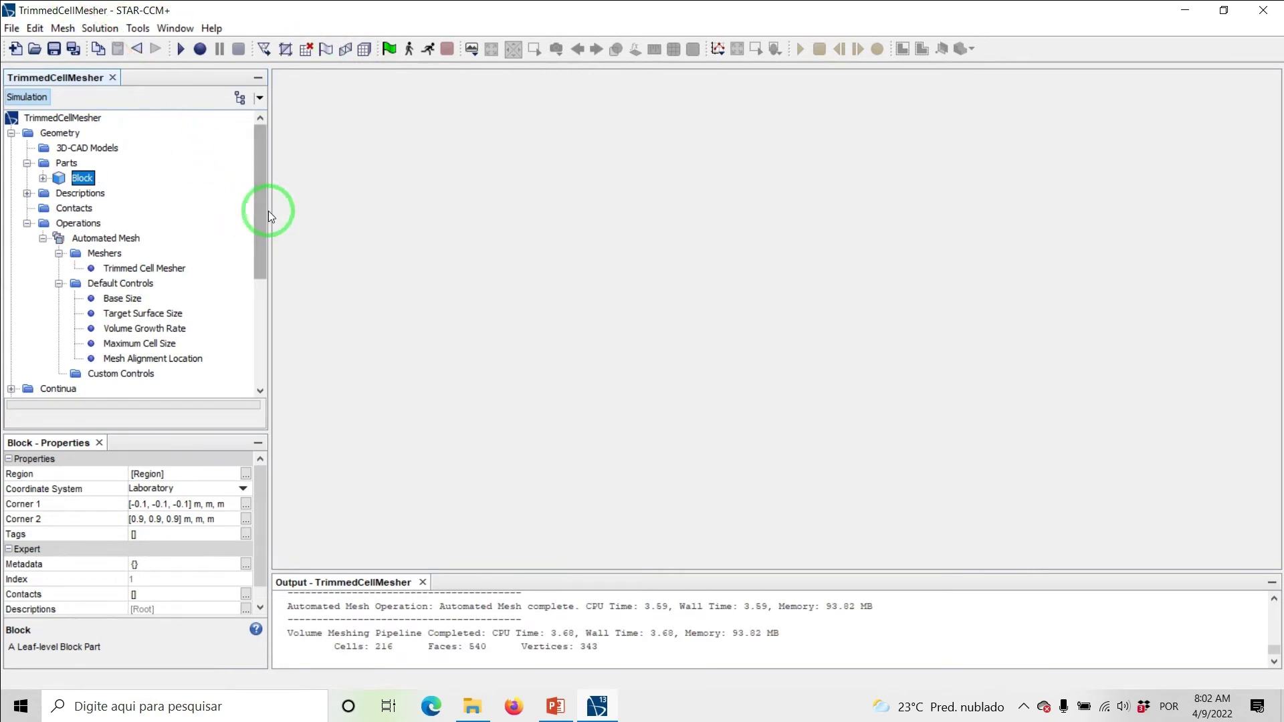
Step: Create a new mesh scene to display the generated volume mesh of the block
{"action": "left_click_drag", "start_coordinate": [267, 210], "coordinate": [259, 307]}
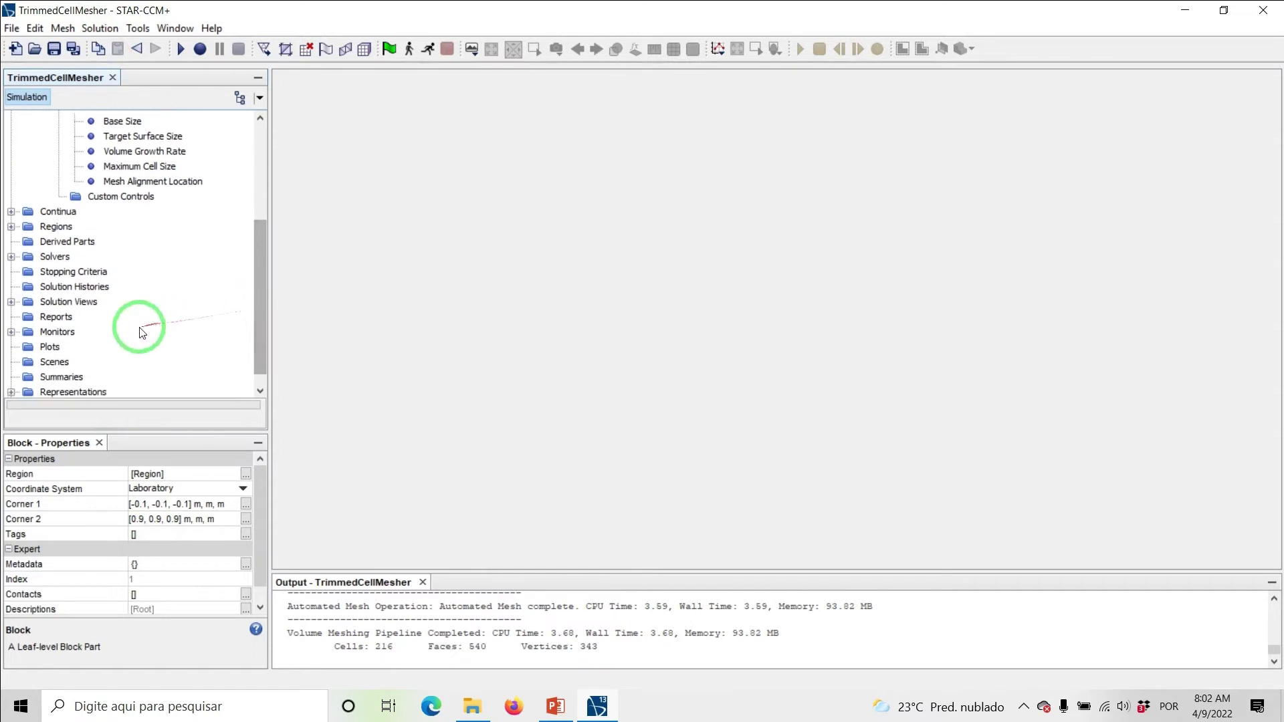
{"action": "left_click", "coordinate": [65, 362]}
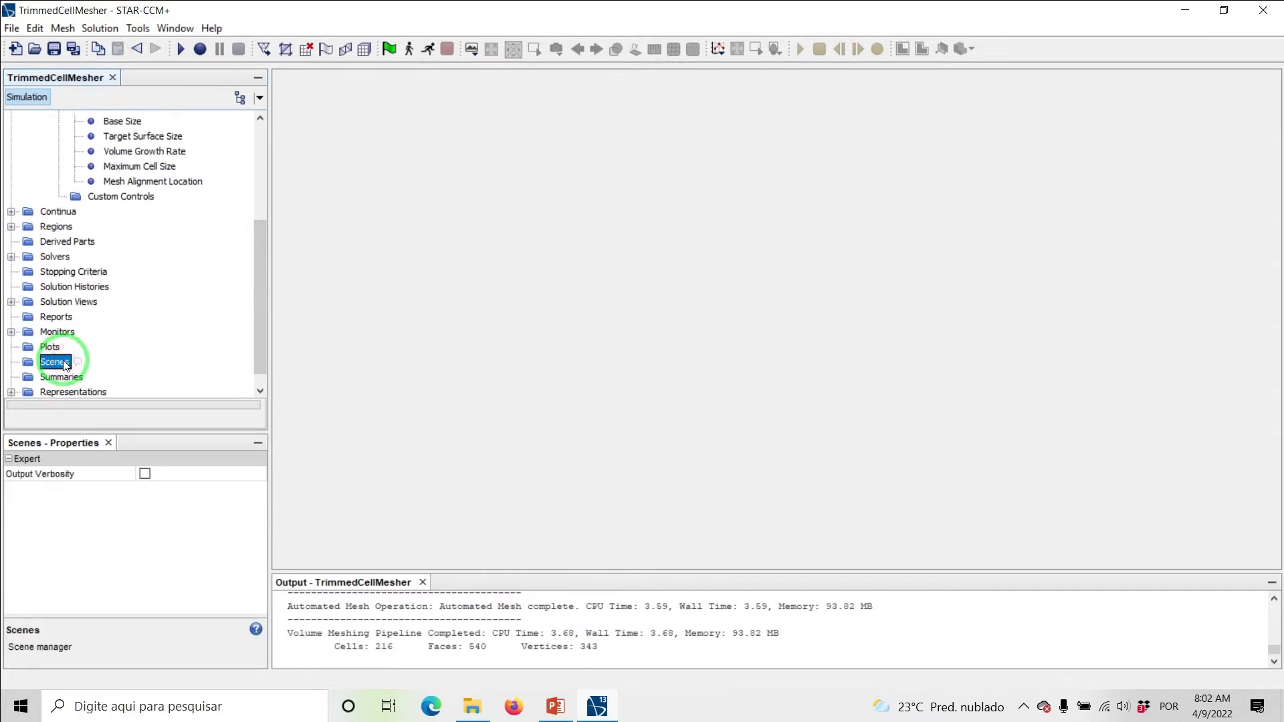
{"action": "right_click", "coordinate": [64, 362]}
{"action": "mouse_move", "coordinate": [119, 371]}
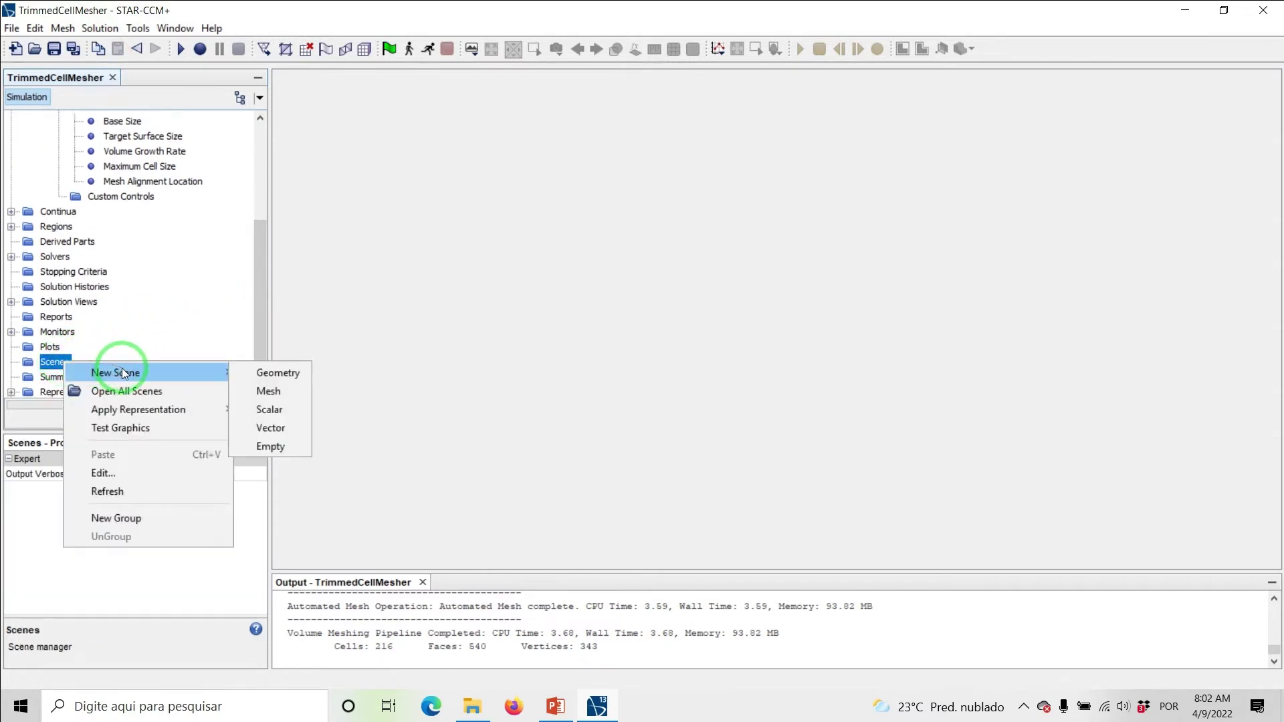
{"action": "left_click", "coordinate": [264, 390]}
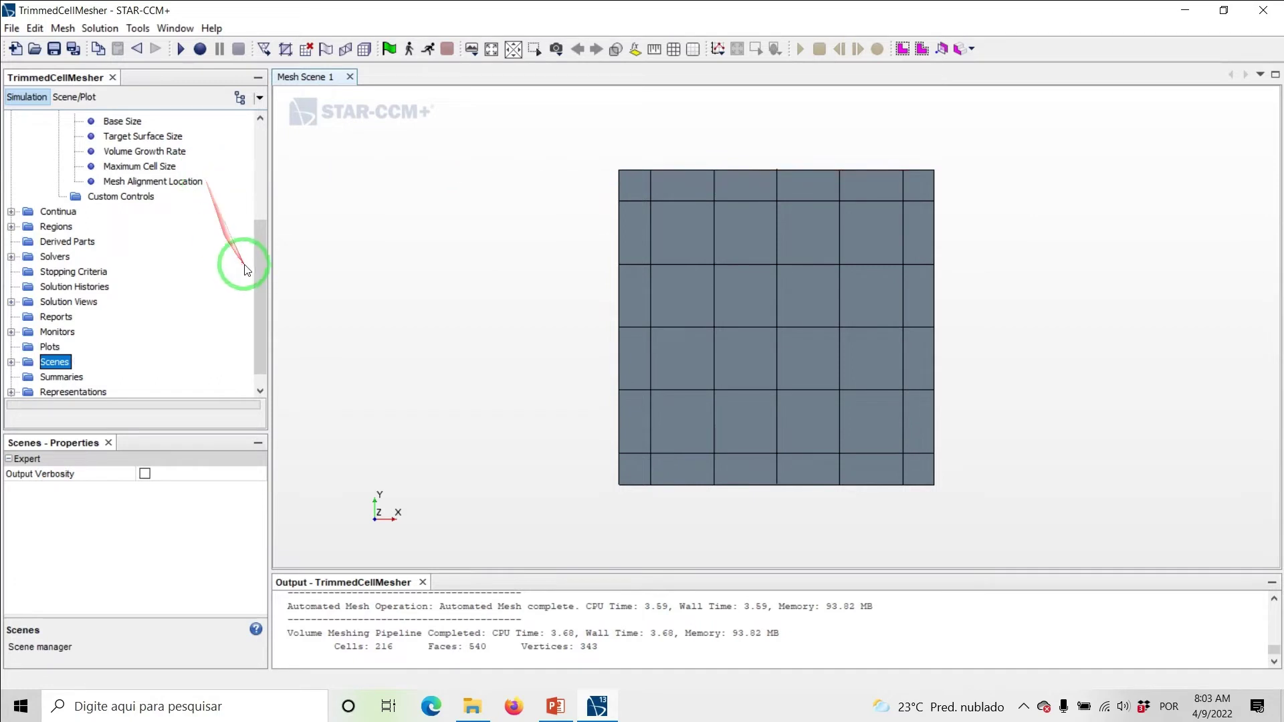
Step: Set the default mesh alignment location to [-0.1, -0.1, -0.1] m and regenerate the volume mesh
{"action": "left_click_drag", "start_coordinate": [257, 276], "coordinate": [251, 177]}
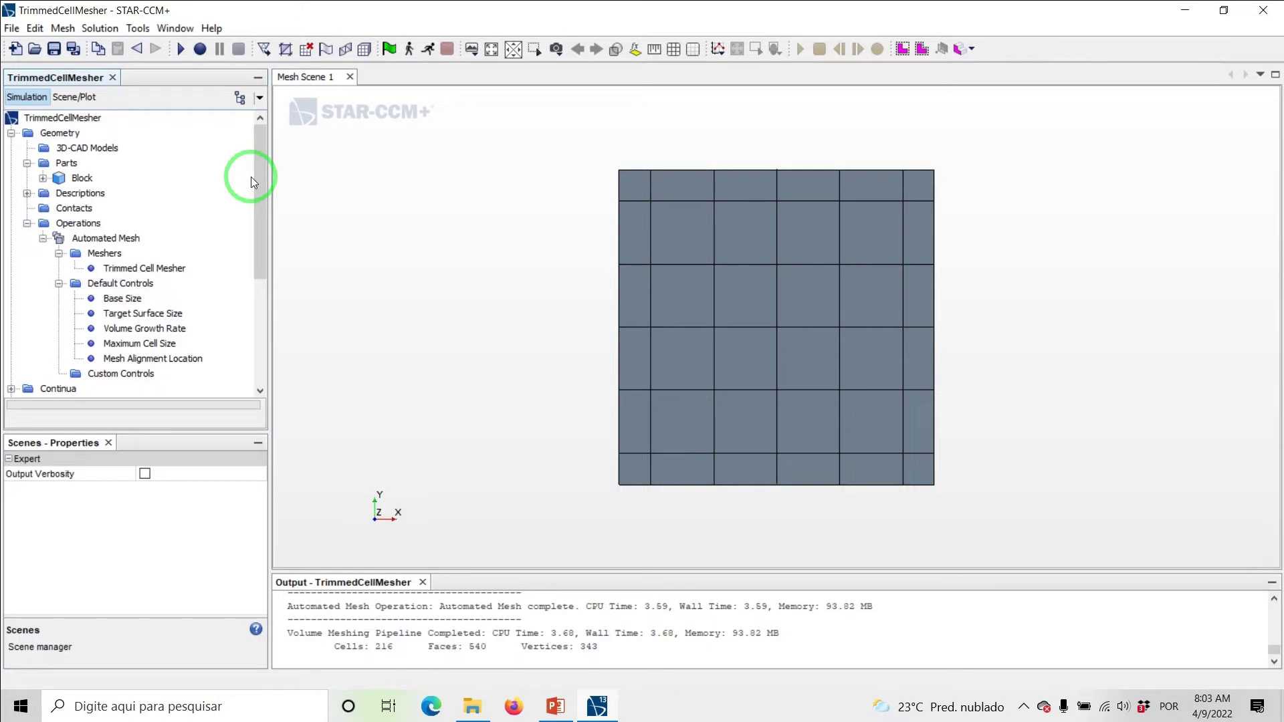
{"action": "left_click", "coordinate": [115, 268]}
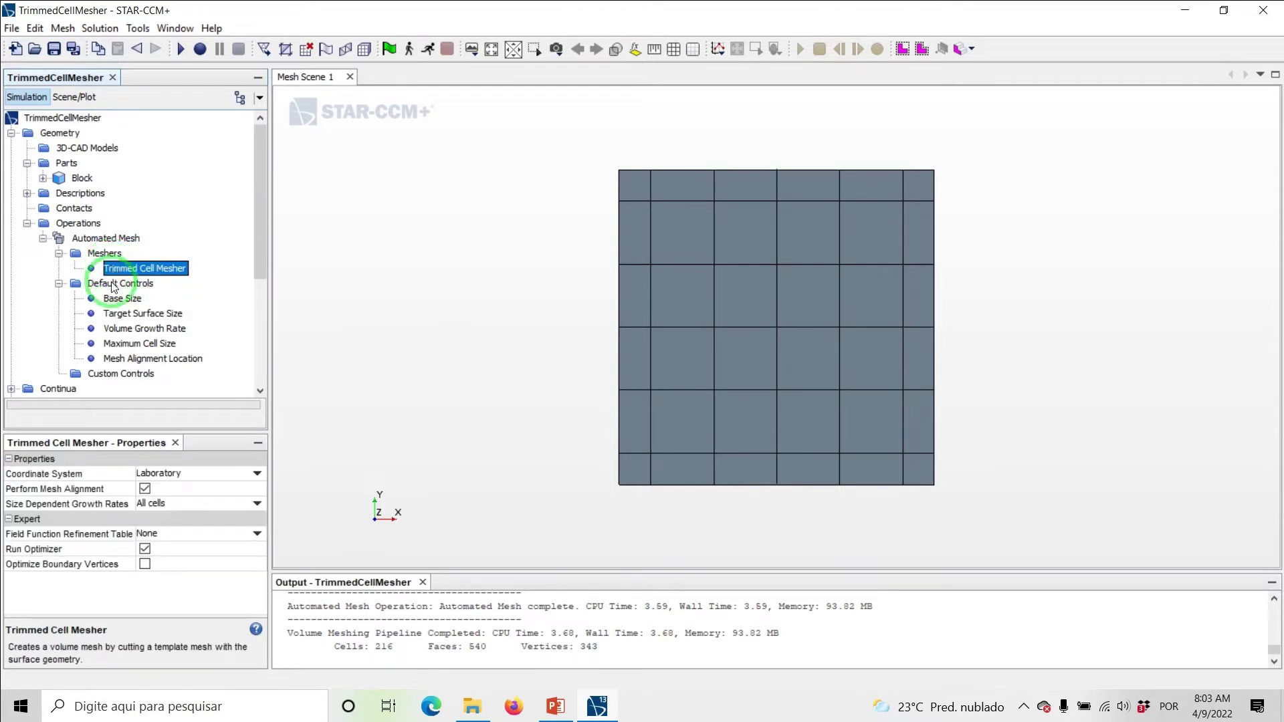
{"action": "left_click", "coordinate": [130, 359]}
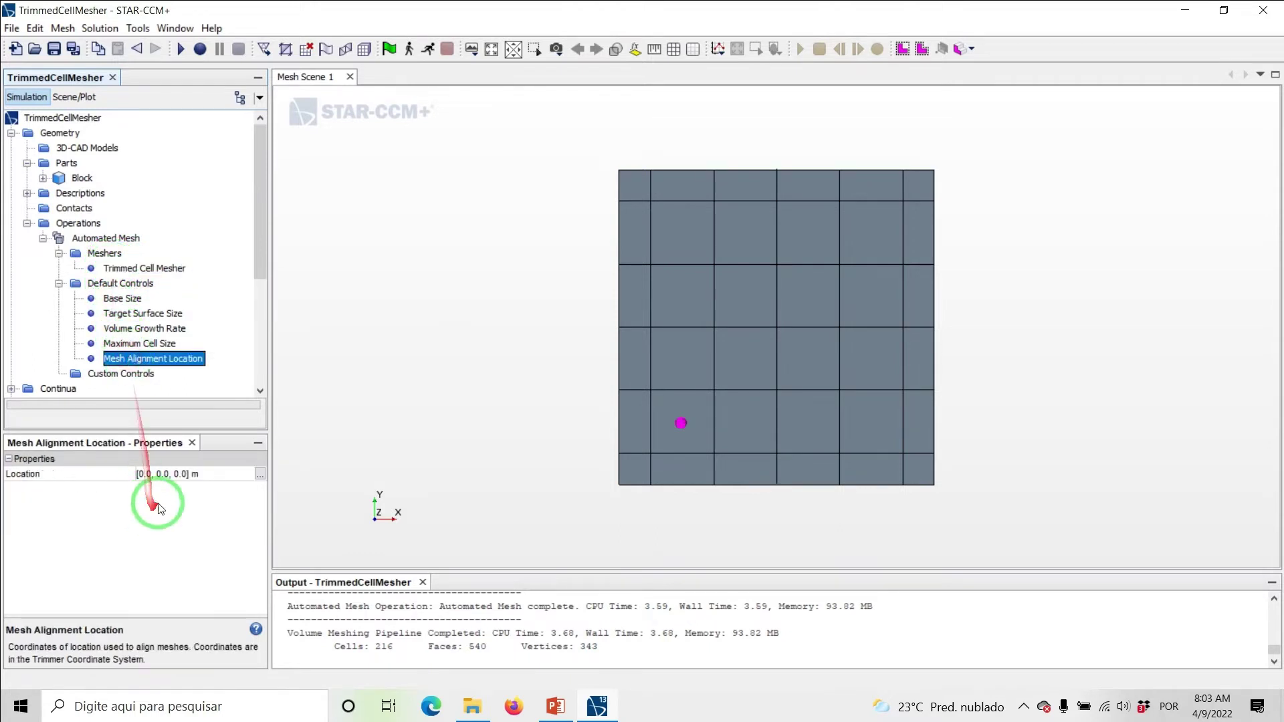
{"action": "left_click", "coordinate": [163, 472]}
{"action": "type", "text": "-0.1"}
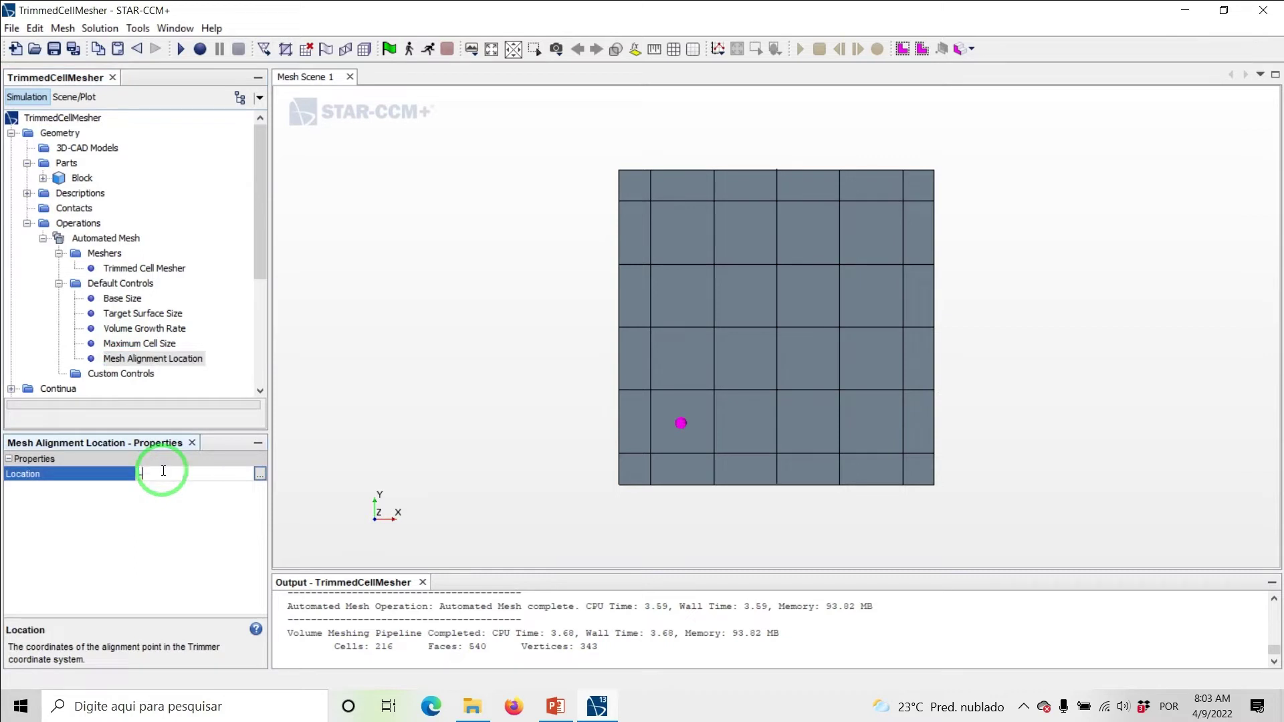
{"action": "type", "text": " -0.1 -0.1"}
{"action": "key", "text": "Return"}
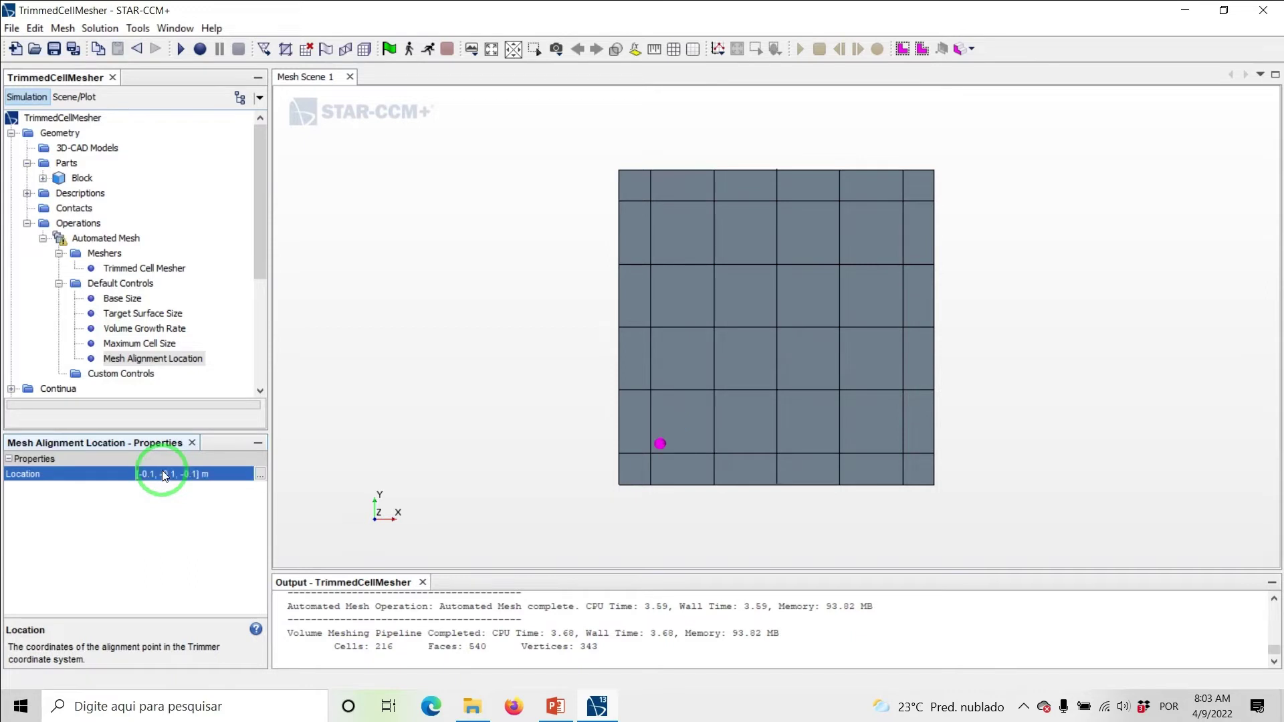
{"action": "left_click", "coordinate": [364, 53]}
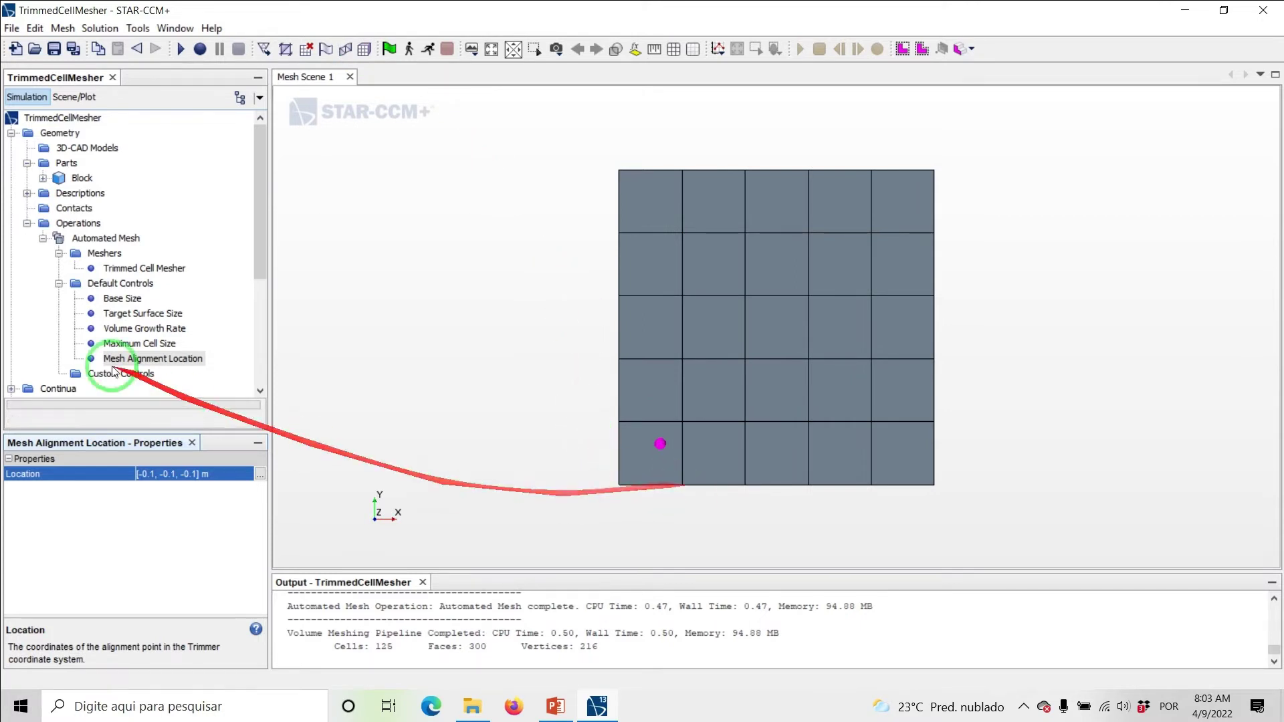
{"action": "left_click", "coordinate": [110, 283]}
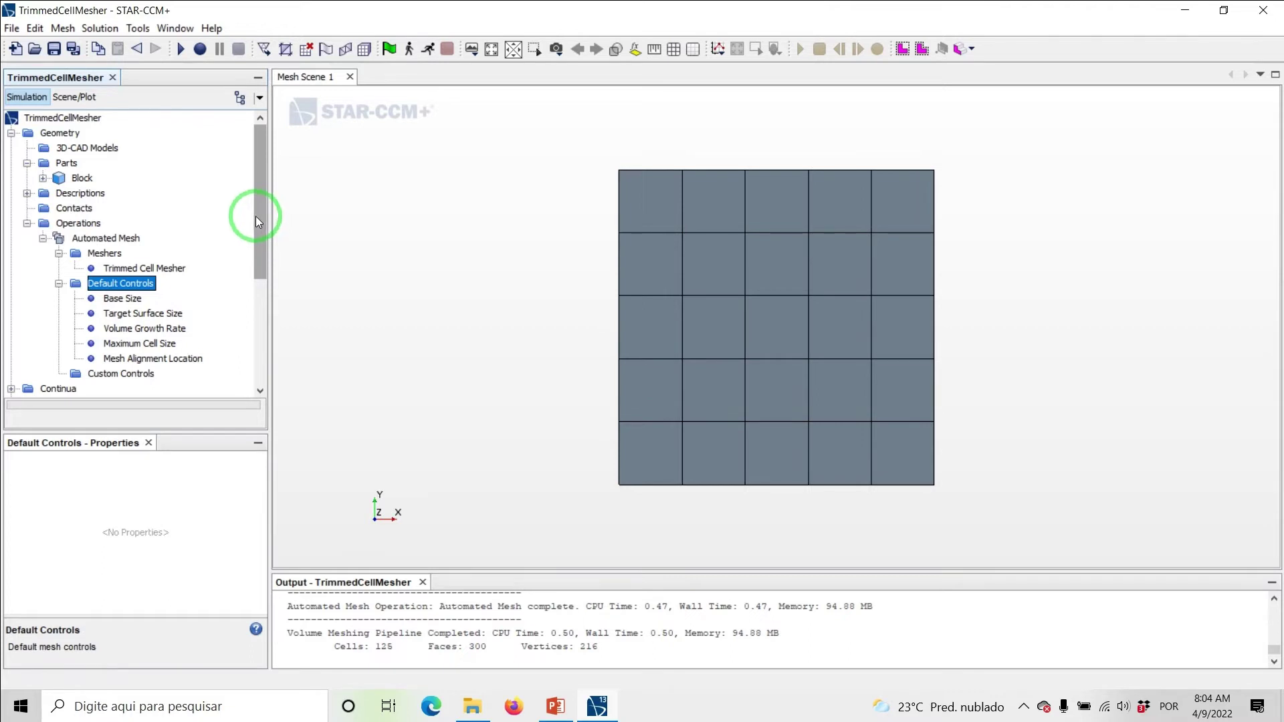
Step: Open the creation form for a new local Cartesian coordinate system under the Laboratory coordinate system
{"action": "left_click_drag", "start_coordinate": [255, 214], "coordinate": [250, 349]}
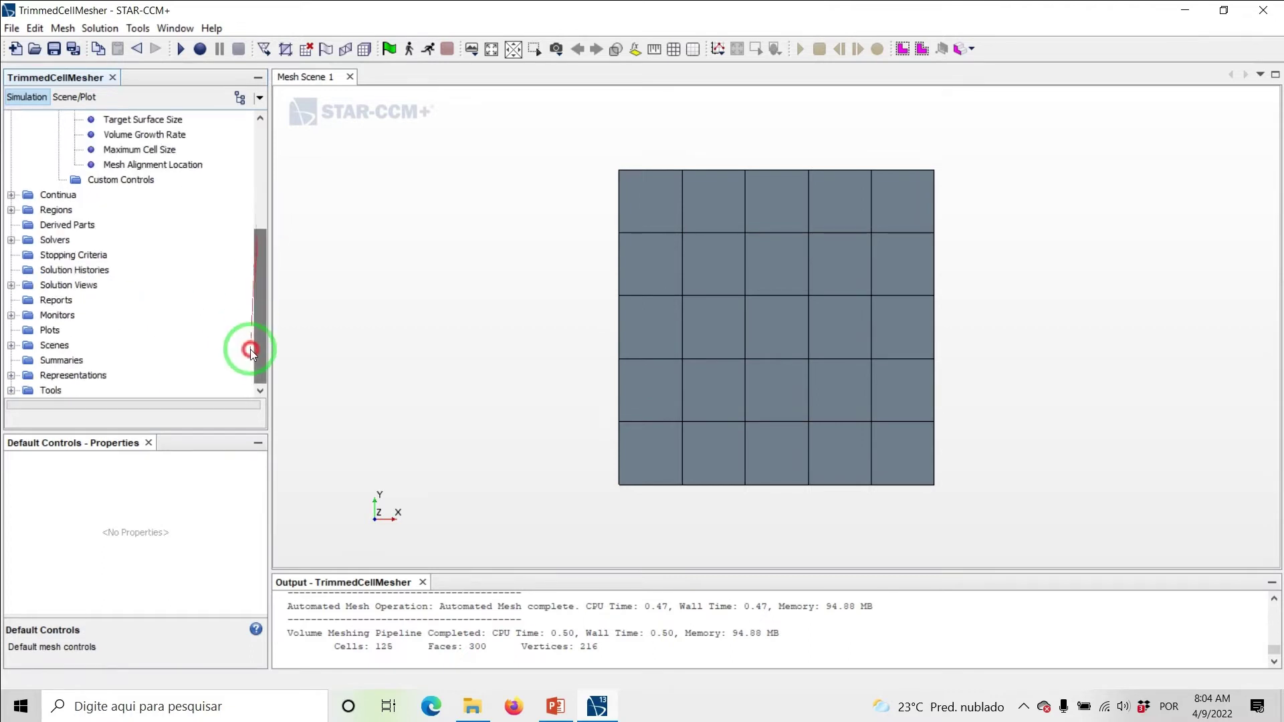
{"action": "left_click", "coordinate": [11, 391]}
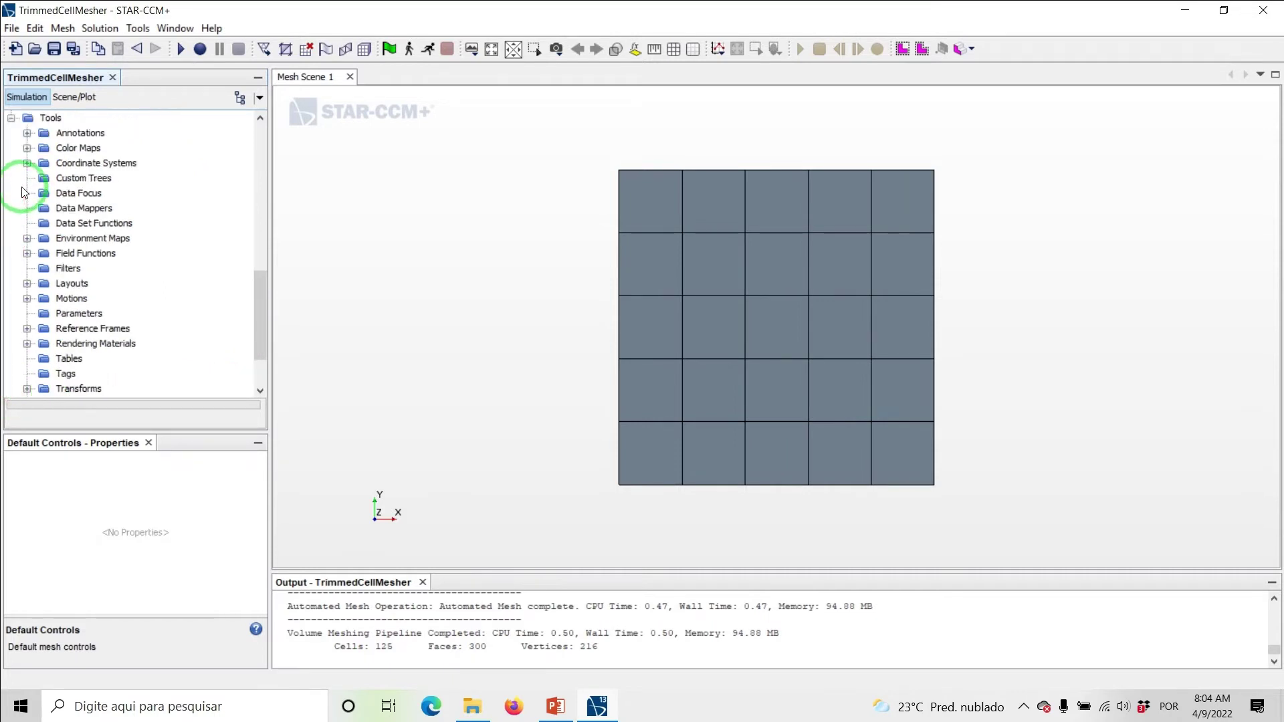
{"action": "left_click", "coordinate": [27, 163]}
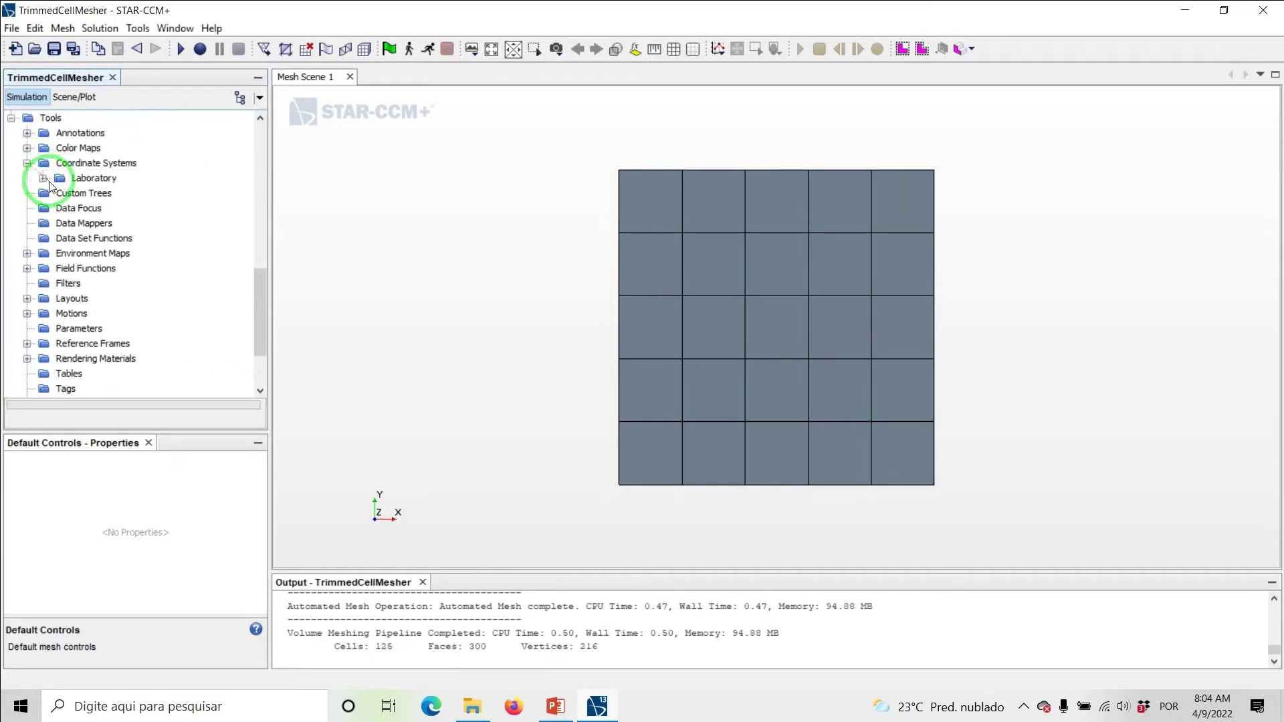
{"action": "left_click", "coordinate": [43, 178]}
{"action": "left_click", "coordinate": [134, 194]}
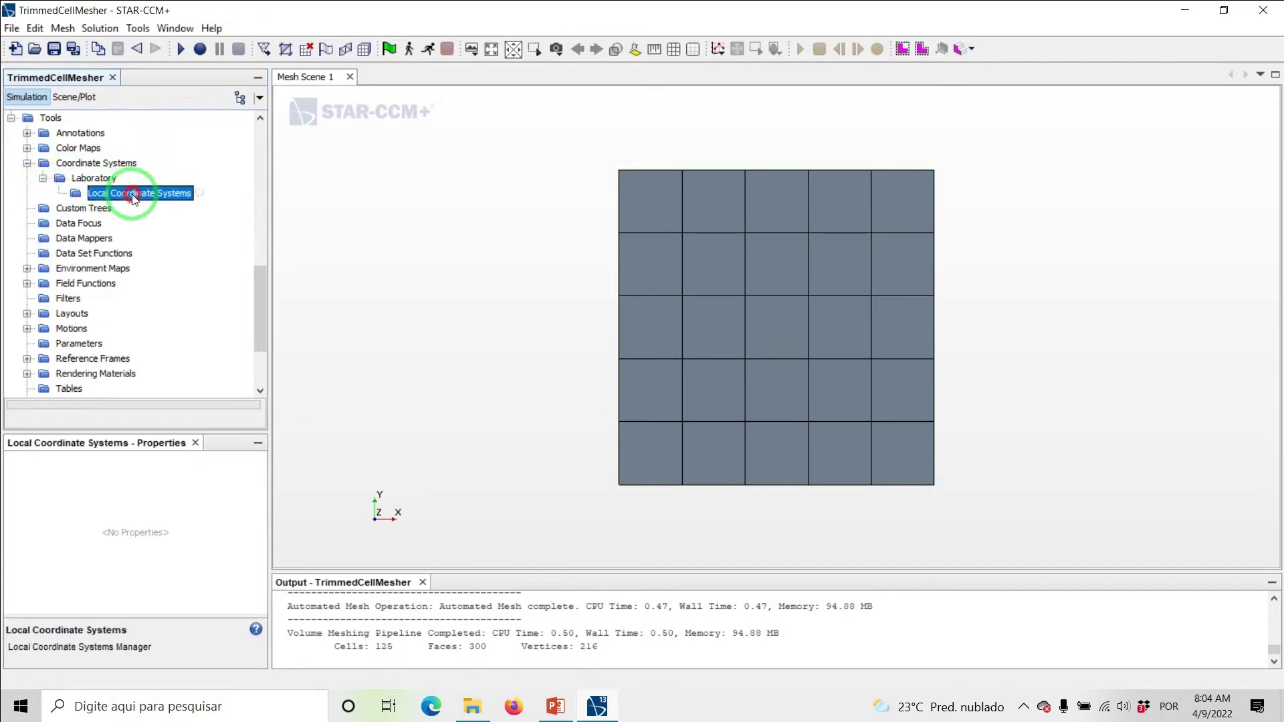
{"action": "right_click", "coordinate": [134, 199]}
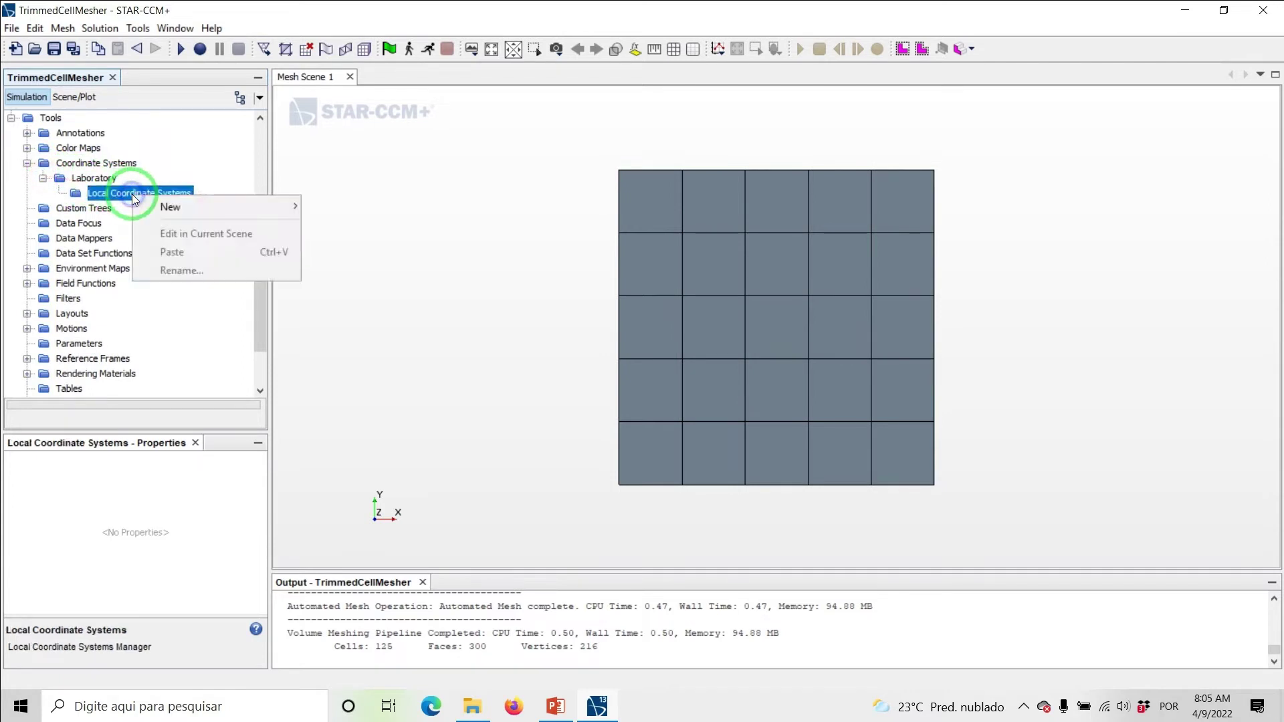
{"action": "left_click", "coordinate": [180, 208]}
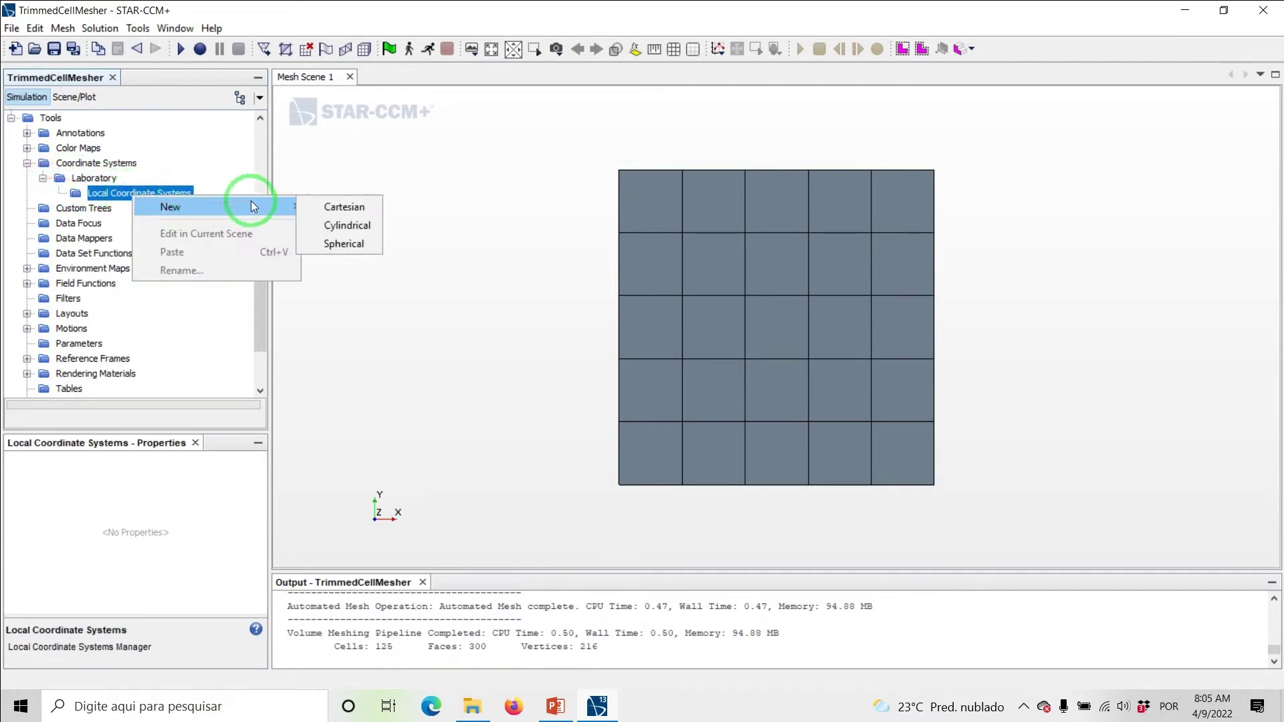
{"action": "left_click", "coordinate": [339, 206]}
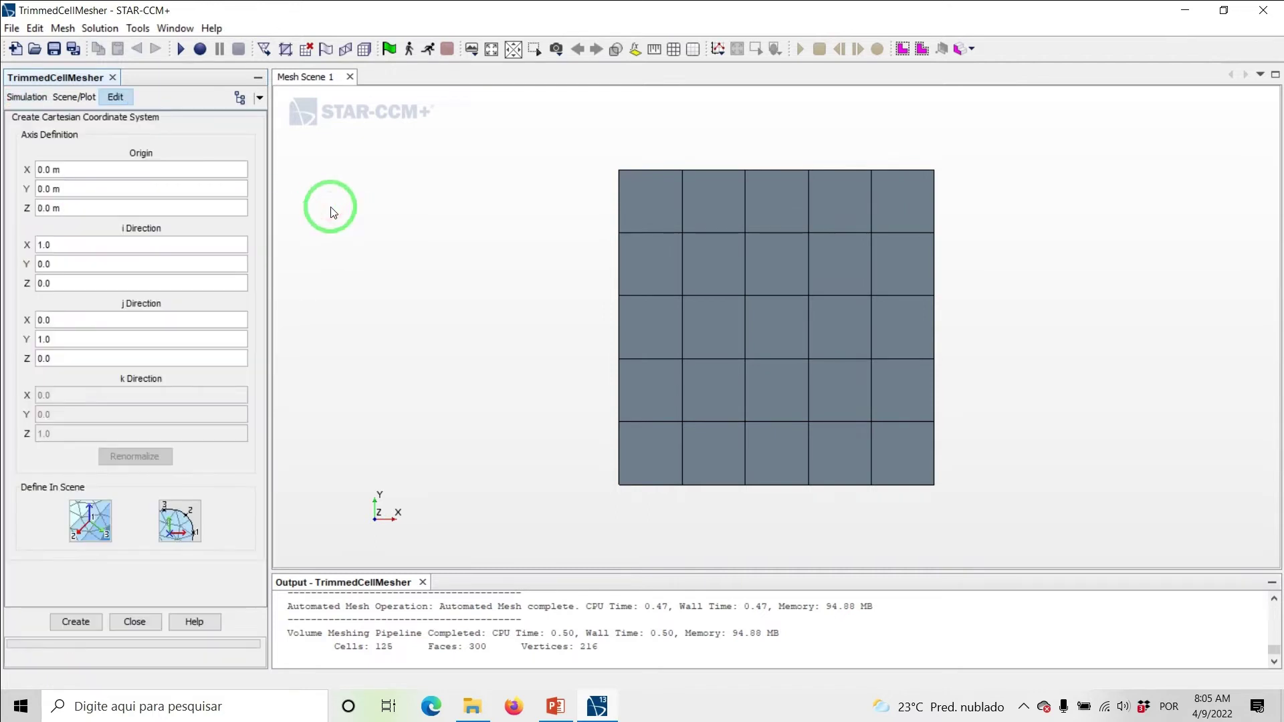
Step: Create the coordinate system with i direction 0.707, 0.707, 0 and j direction -0.707, 0.707, 0, and make the mesh scene transparent
{"action": "double_click", "coordinate": [84, 245]}
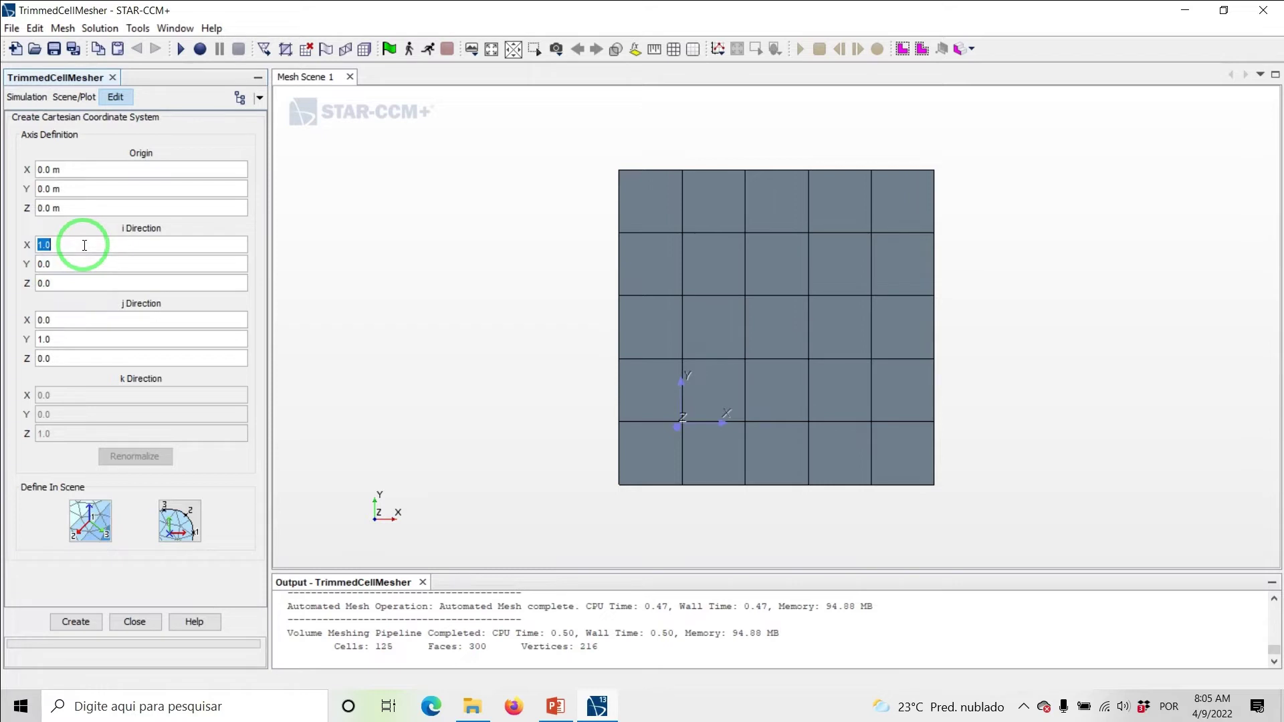
{"action": "type", "text": "0.707"}
{"action": "key", "text": "Tab"}
{"action": "type", "text": "0.707"}
{"action": "key", "text": "Tab"}
{"action": "key", "text": "Tab"}
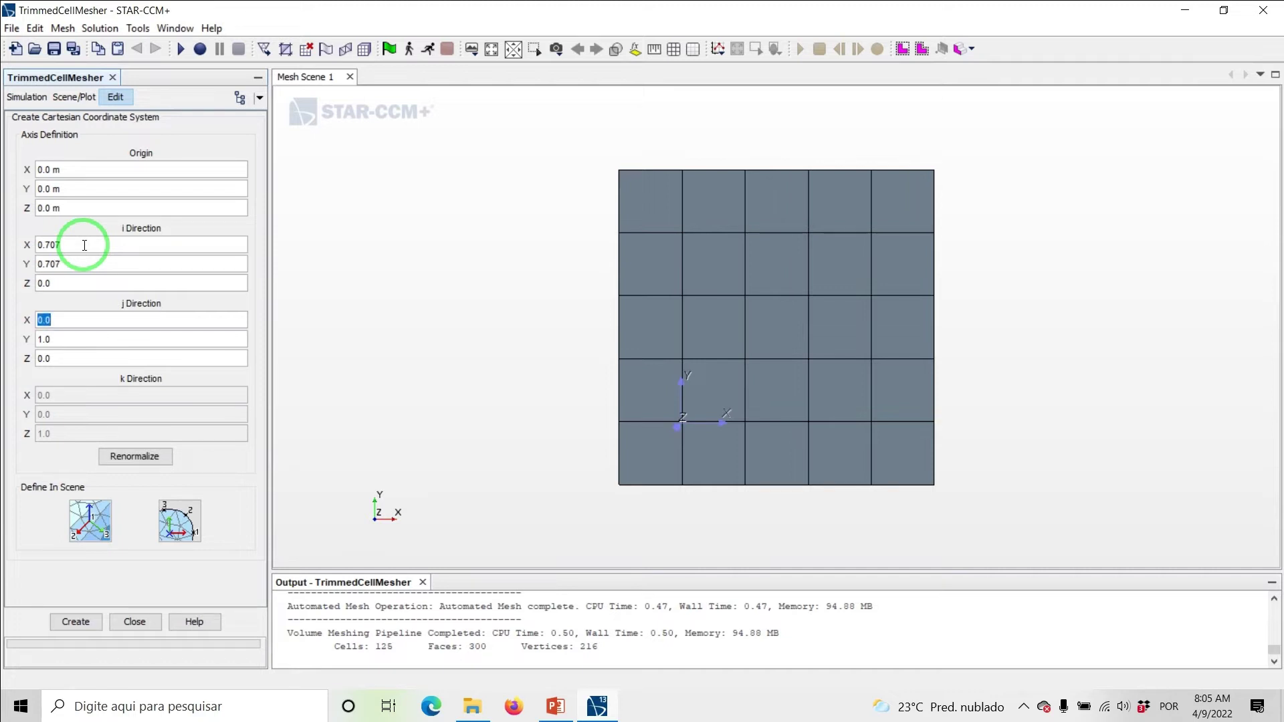
{"action": "type", "text": "-"}
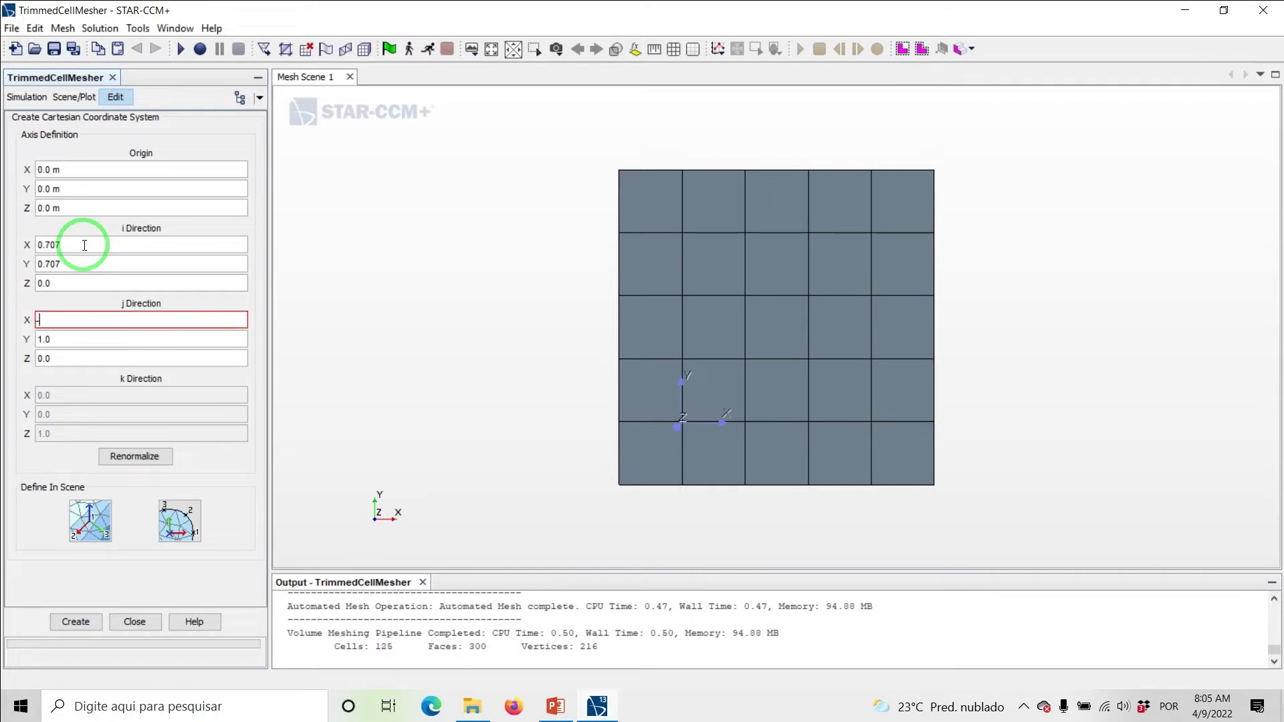
{"action": "type", "text": "0.707"}
{"action": "key", "text": "Tab"}
{"action": "type", "text": "0.707"}
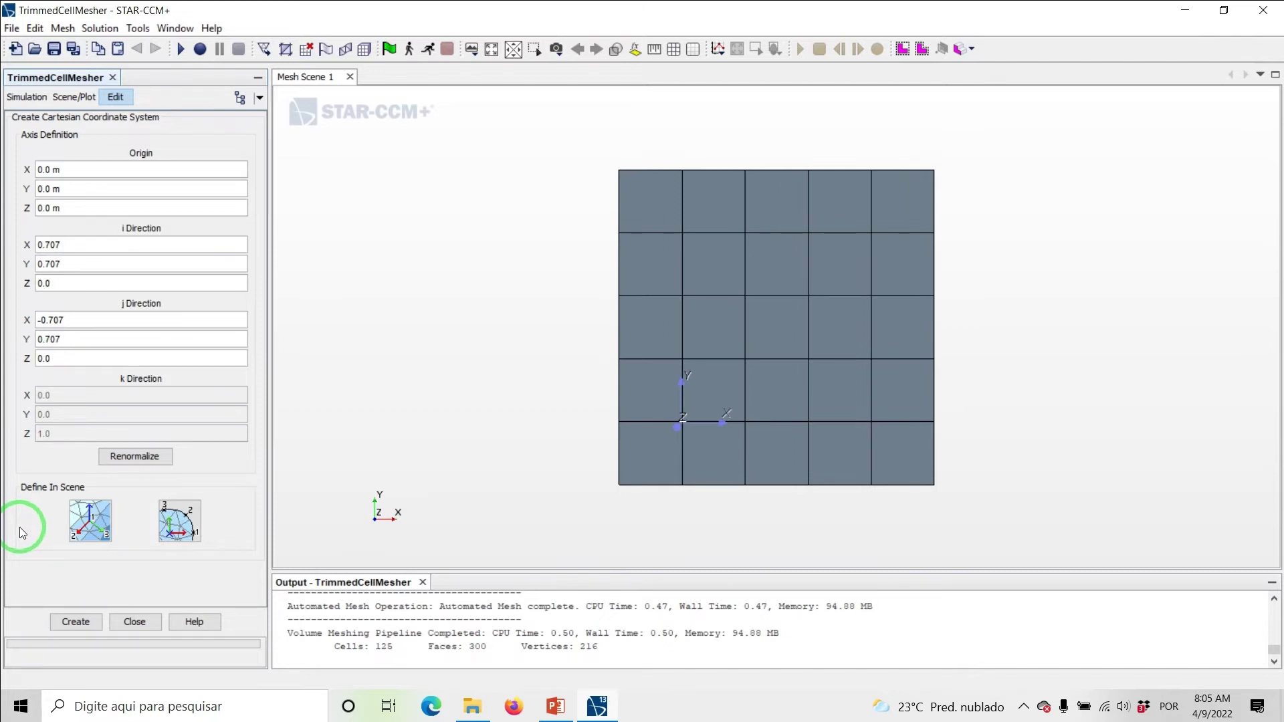
{"action": "left_click", "coordinate": [78, 623]}
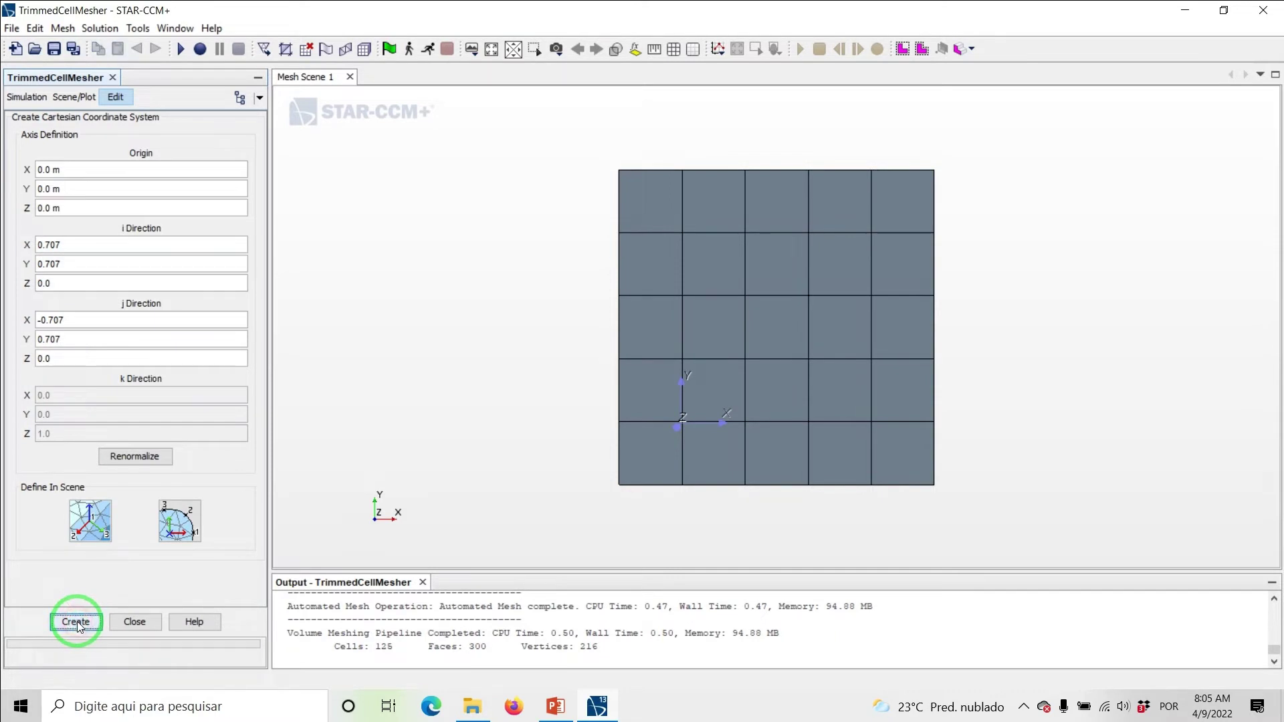
{"action": "left_click", "coordinate": [133, 624]}
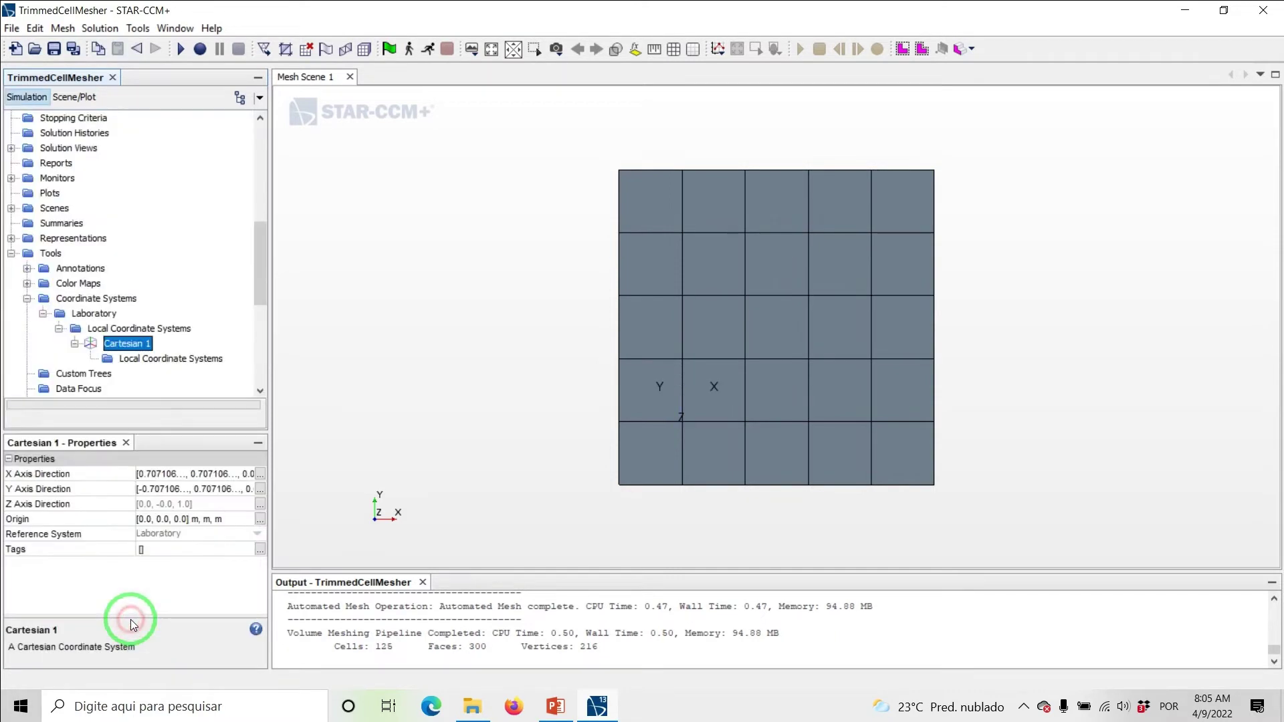
{"action": "left_click", "coordinate": [615, 51]}
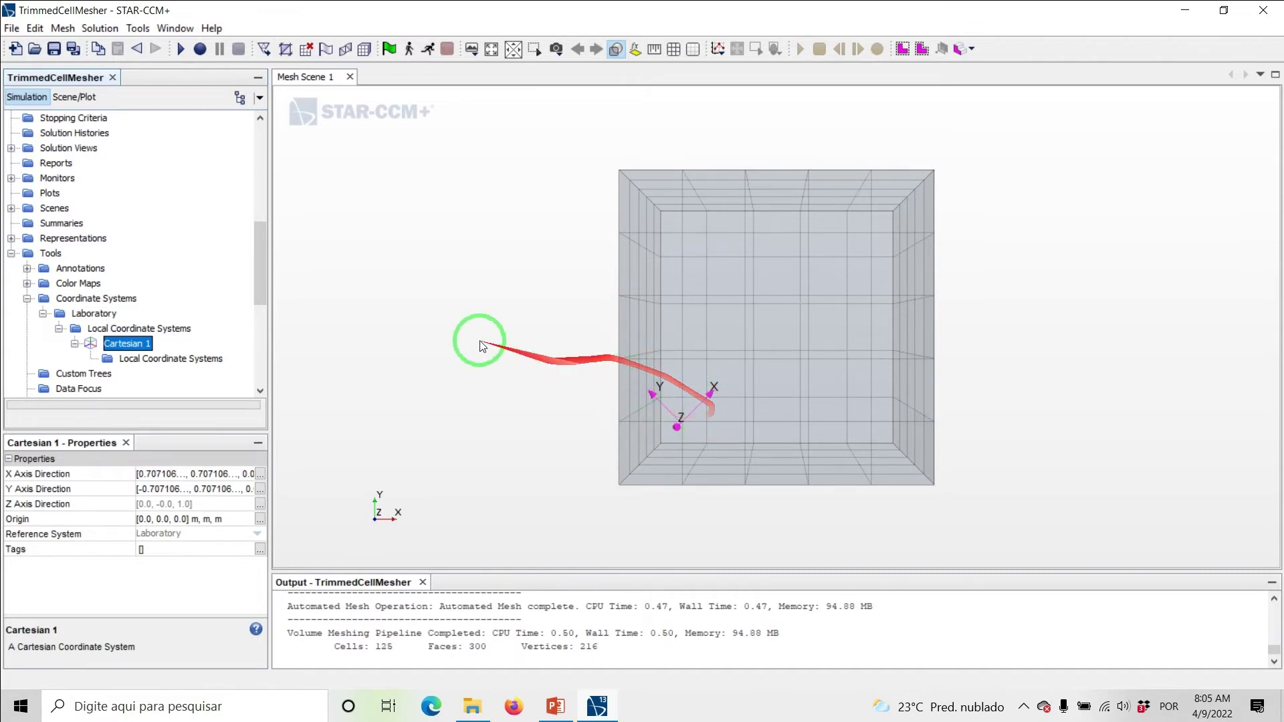
Step: Set the coordinate system of the Trimmed Cell Mesher to Laboratory->Cartesian 1
{"action": "left_click_drag", "start_coordinate": [259, 282], "coordinate": [259, 171]}
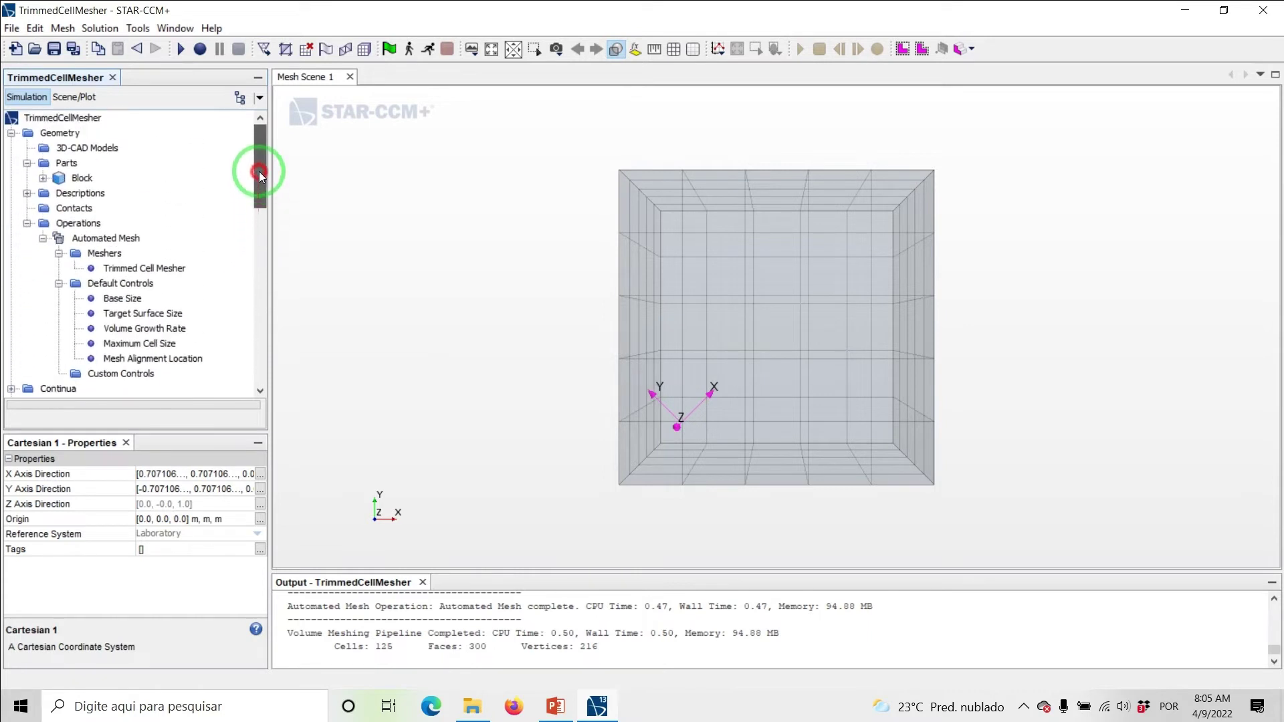
{"action": "left_click", "coordinate": [122, 270]}
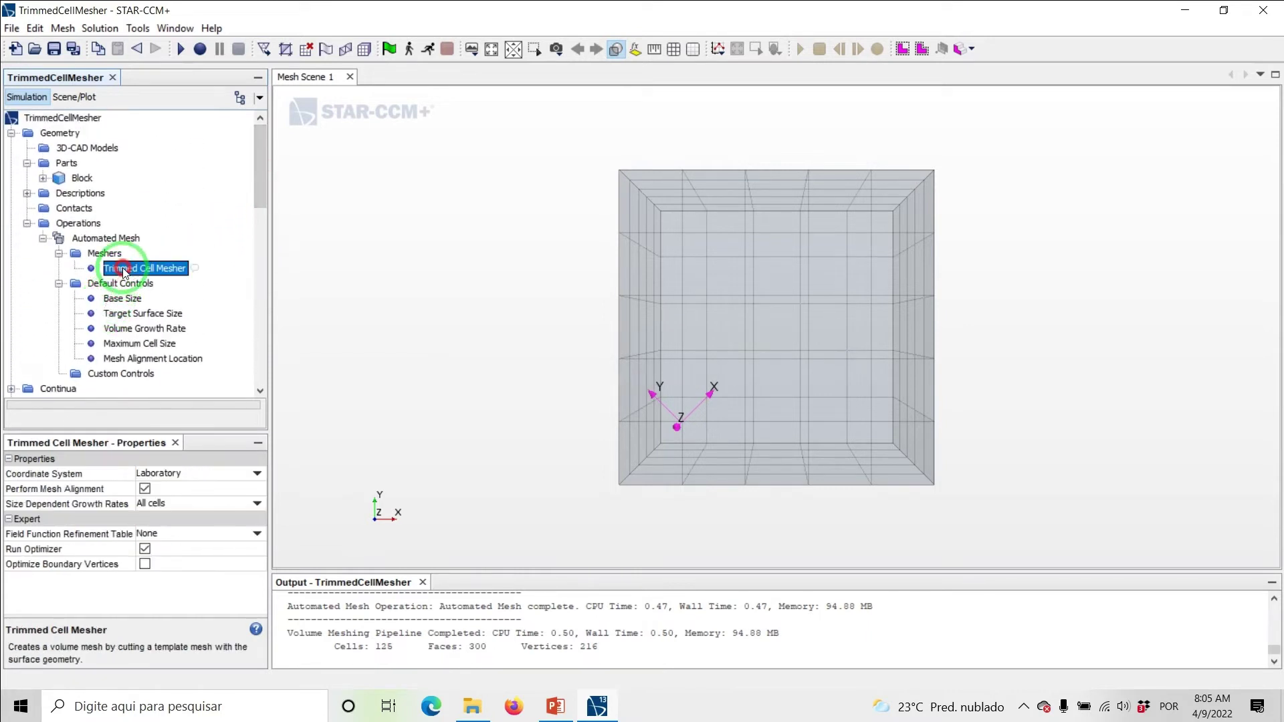
{"action": "left_click", "coordinate": [172, 476]}
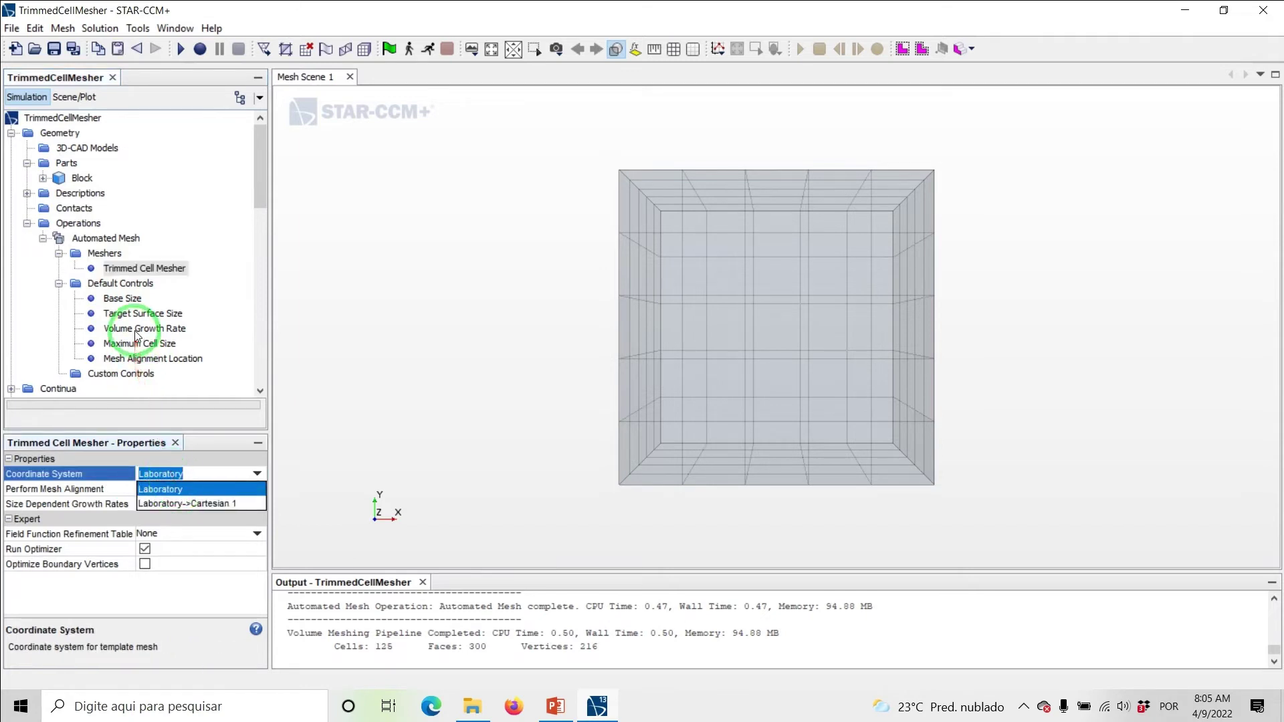
{"action": "left_click", "coordinate": [127, 269]}
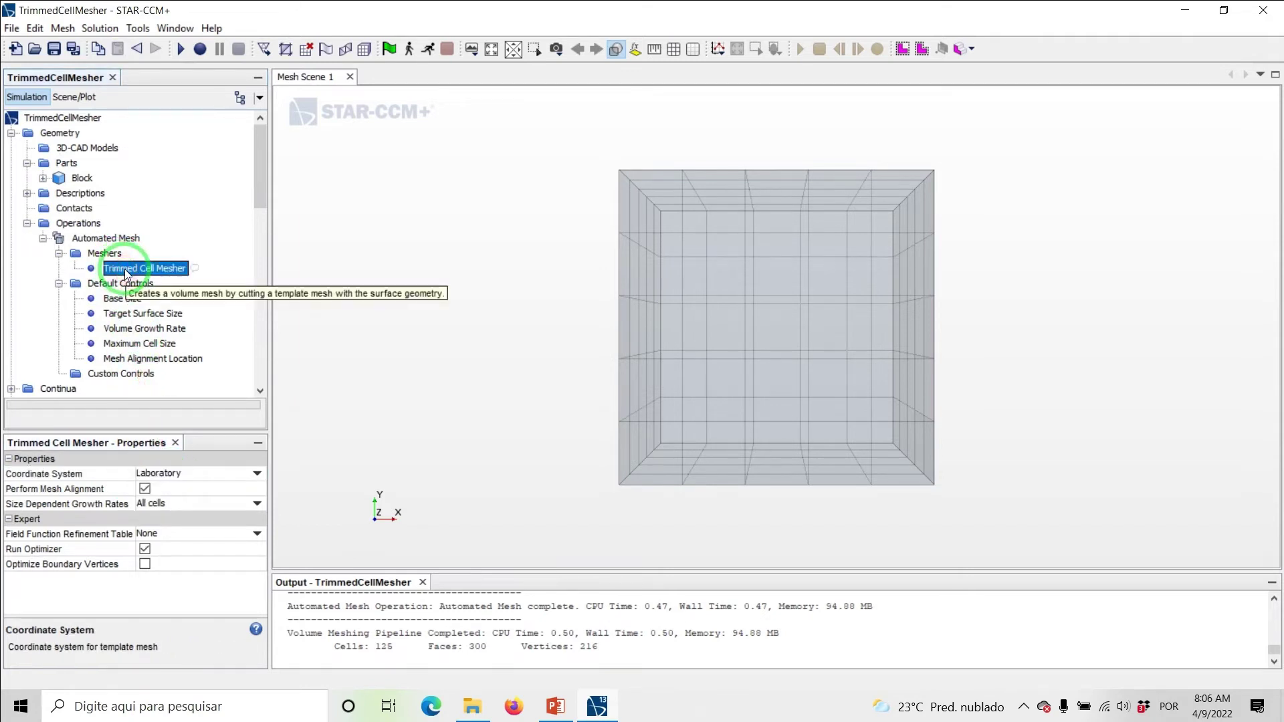
{"action": "left_click", "coordinate": [171, 474]}
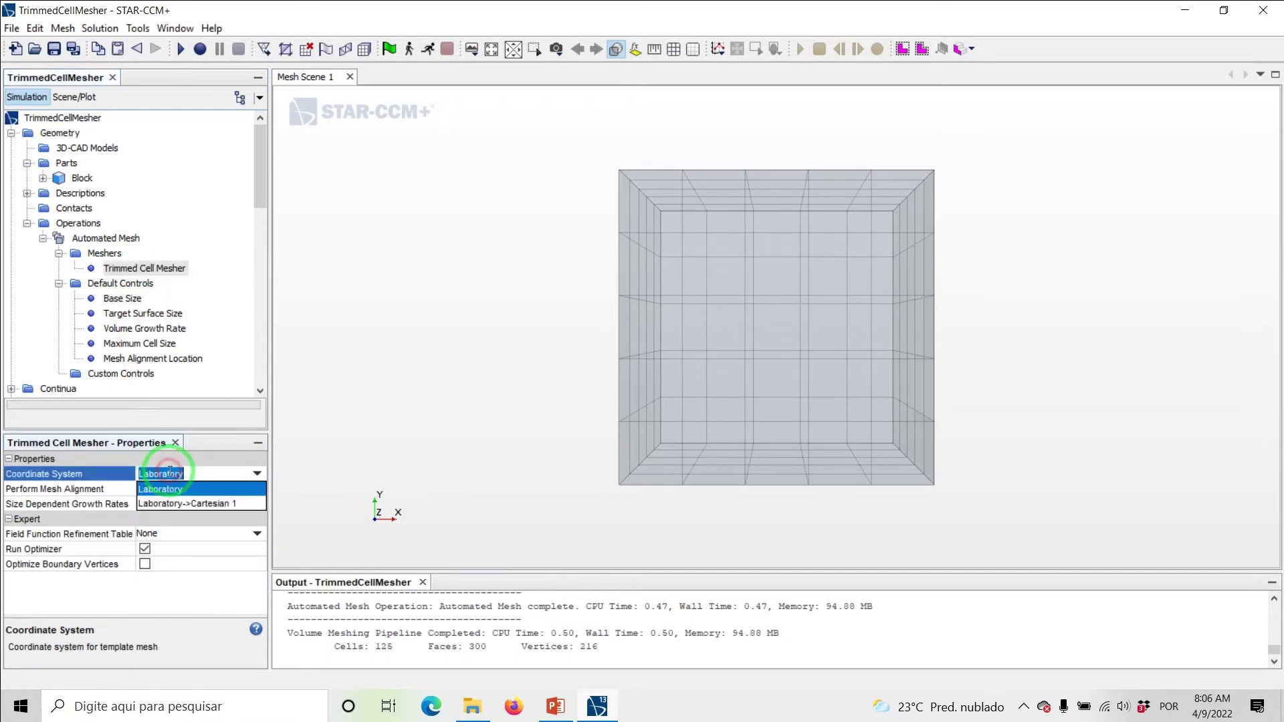
{"action": "left_click", "coordinate": [179, 504]}
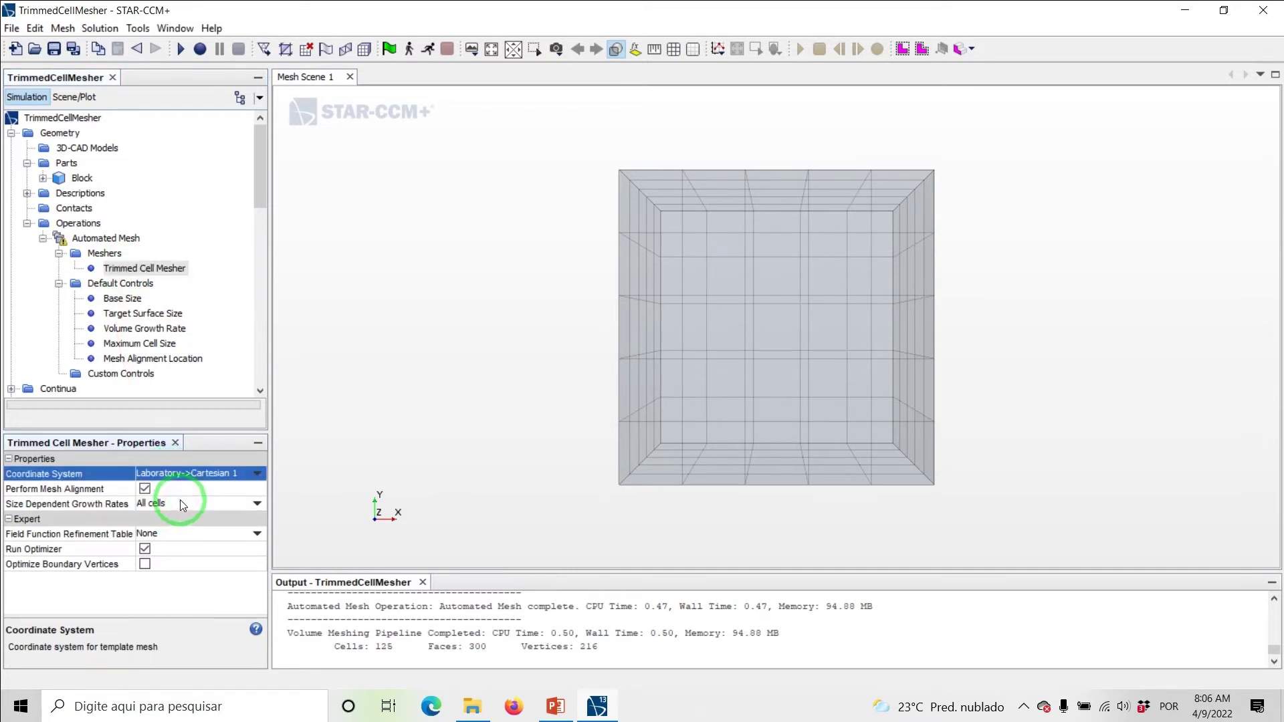
Step: Regenerate the volume mesh and turn off the transparency of the mesh scene
{"action": "left_click", "coordinate": [363, 50]}
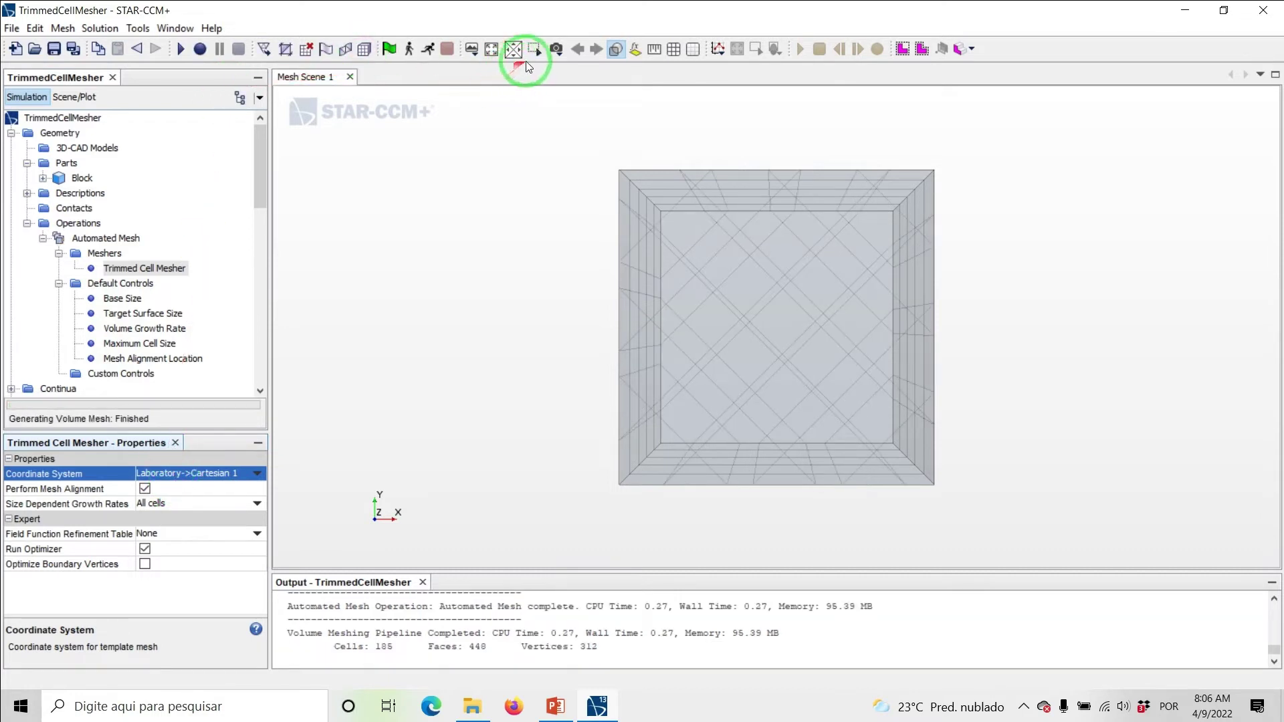
{"action": "left_click", "coordinate": [616, 51]}
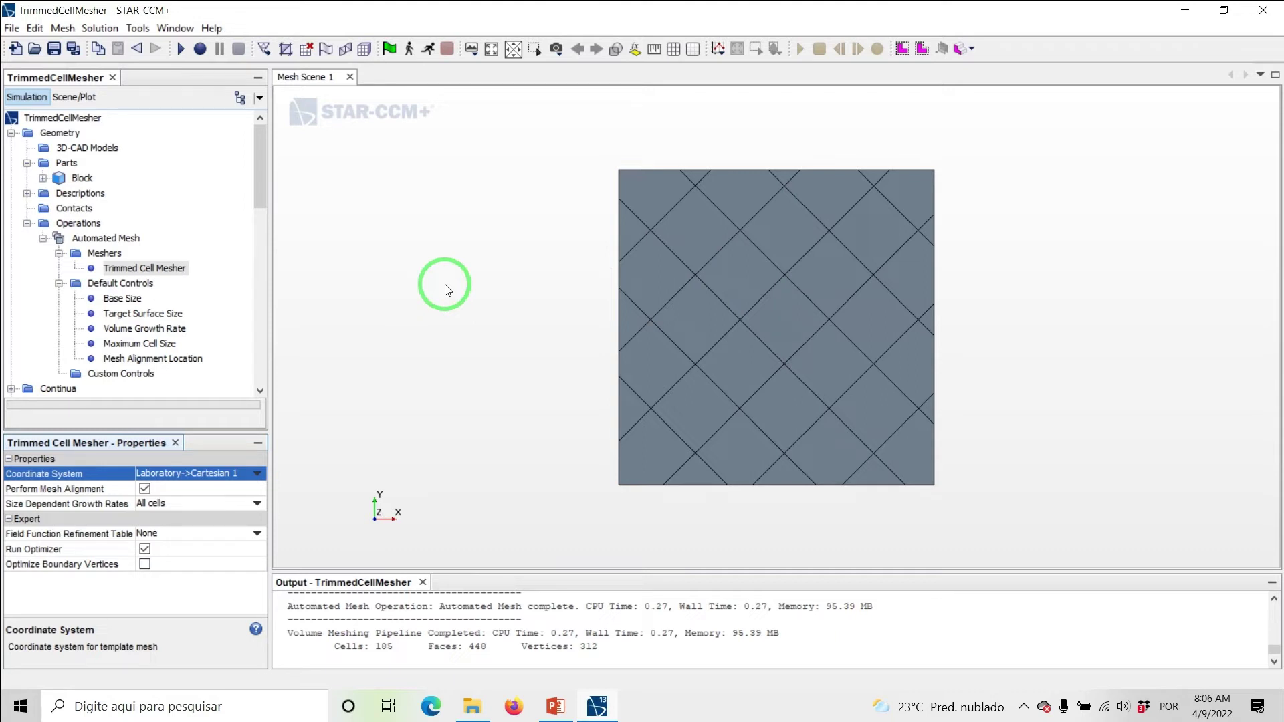
Step: Switch to the PowerPoint slide show with the slide about using growth rates
{"action": "key", "text": "alt+Tab"}
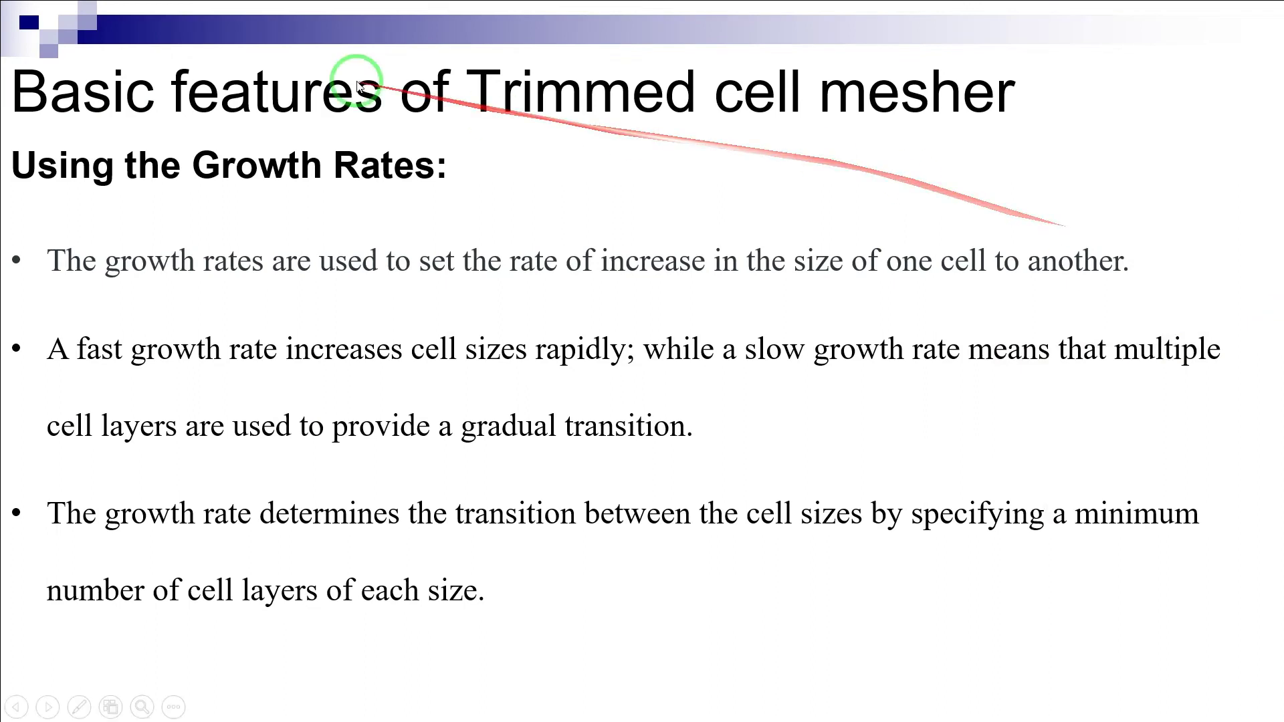
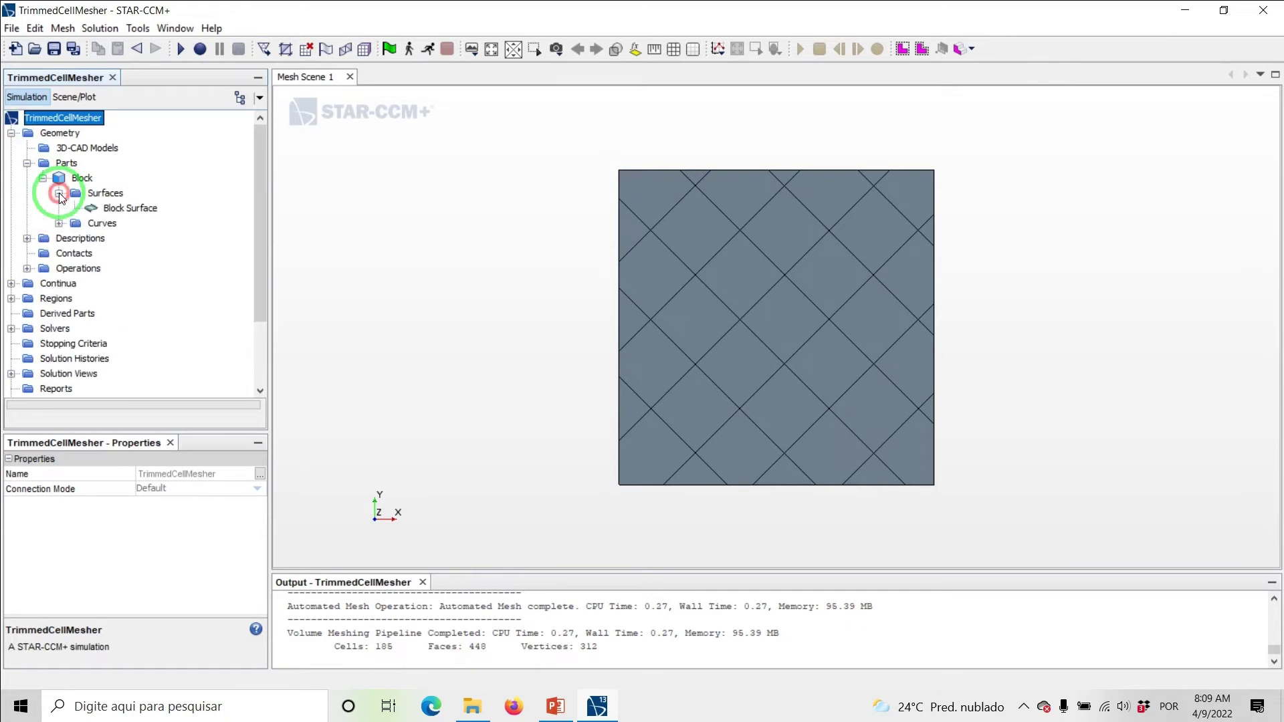
Step: Split the Block Surface by patch, making patch 29 a separate part surface named Inlet
{"action": "right_click", "coordinate": [133, 213]}
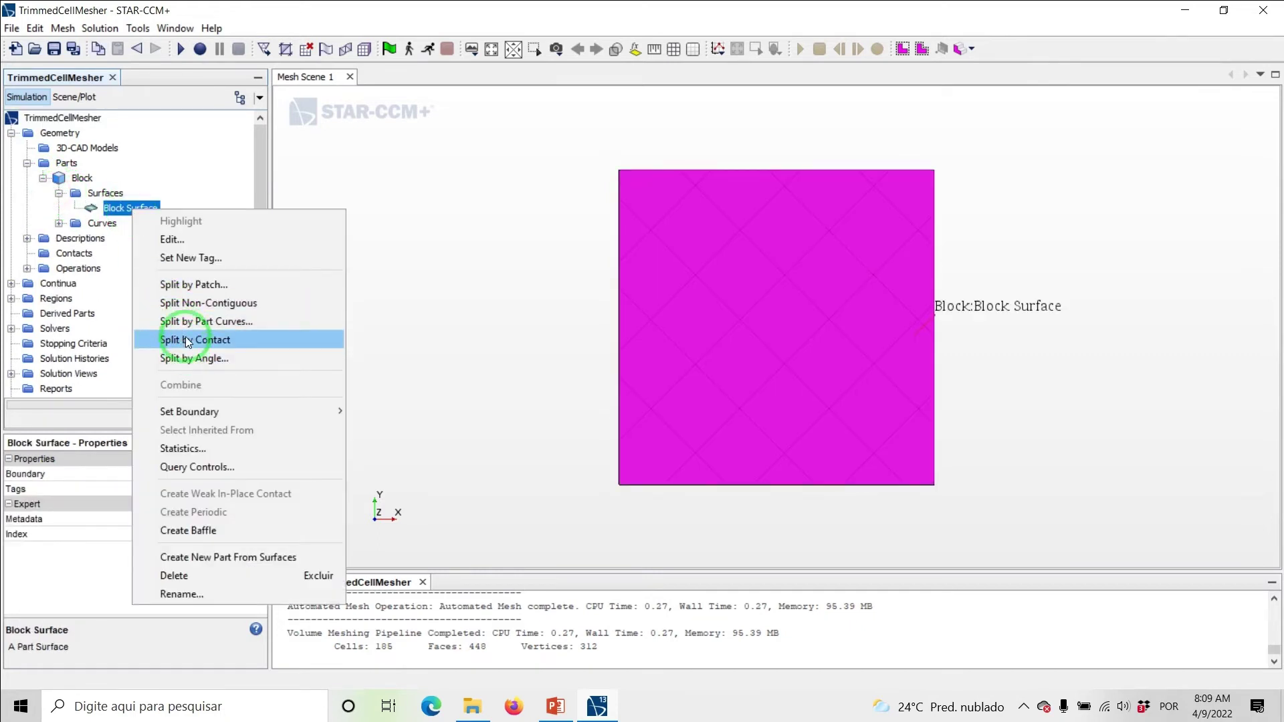
{"action": "left_click", "coordinate": [193, 286]}
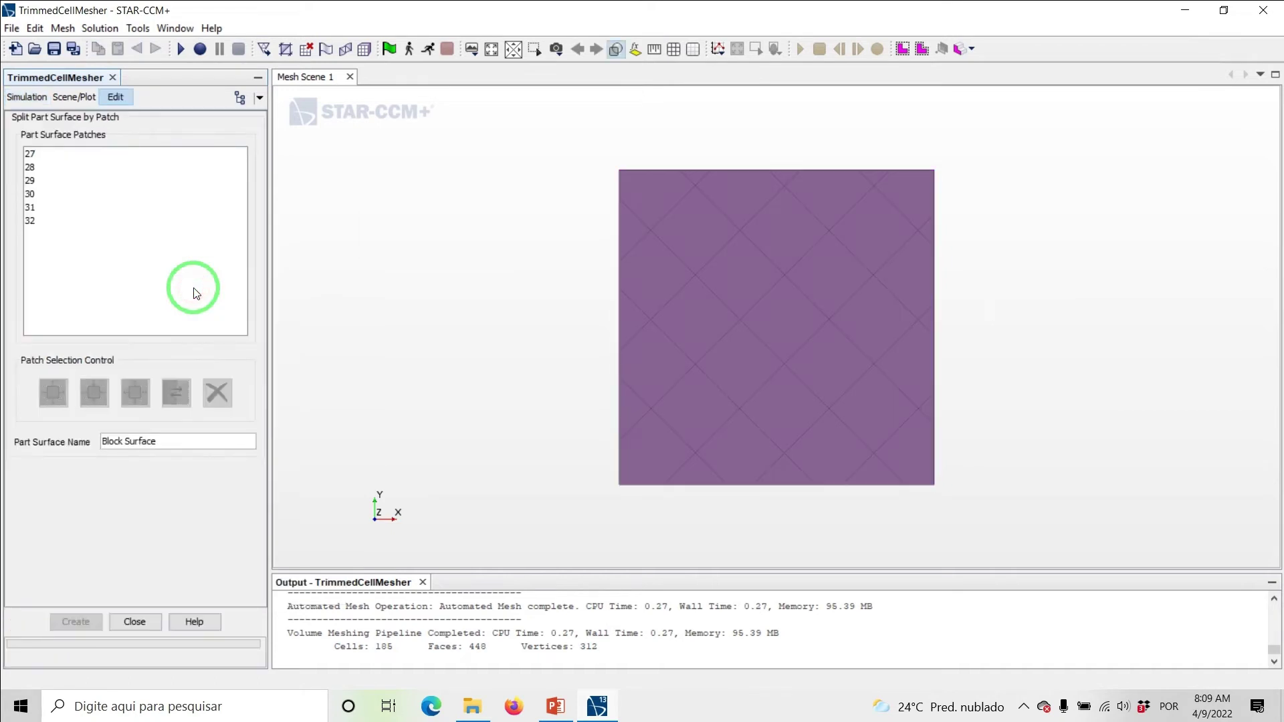
{"action": "left_click", "coordinate": [36, 180]}
{"action": "left_click", "coordinate": [144, 441]}
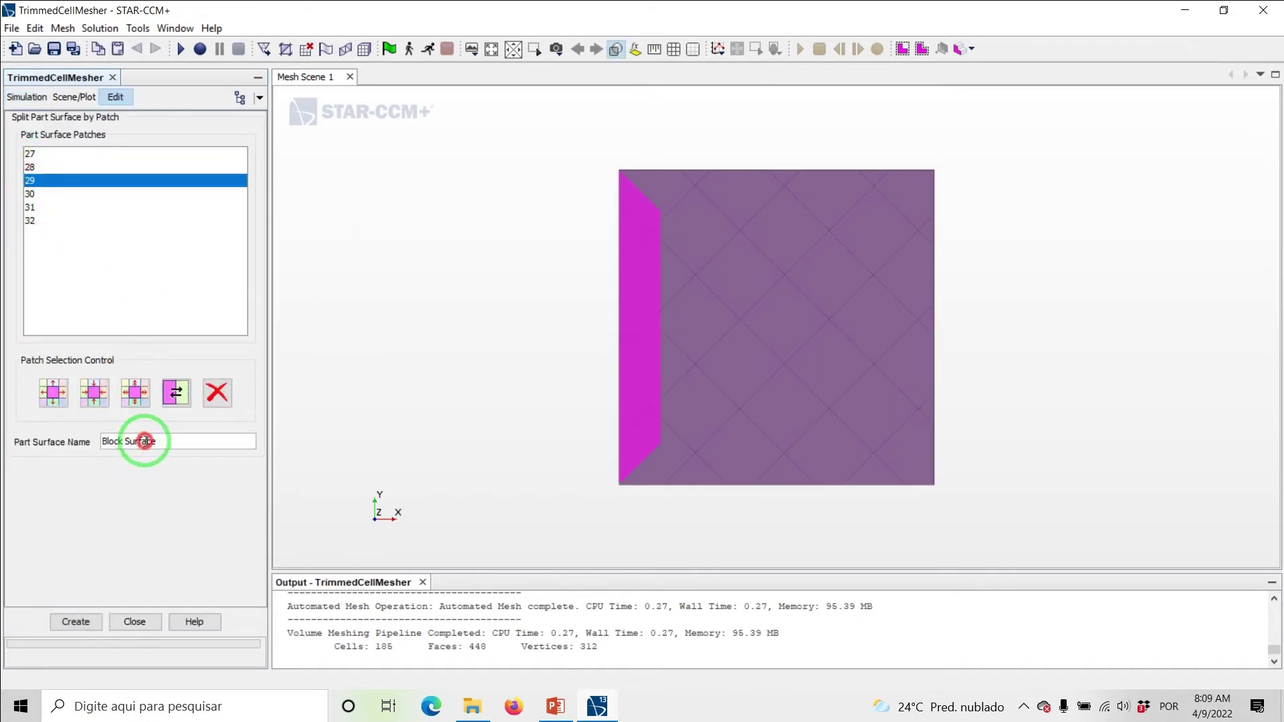
{"action": "type", "text": "Inlet"}
{"action": "left_click", "coordinate": [74, 622]}
{"action": "left_click", "coordinate": [134, 622]}
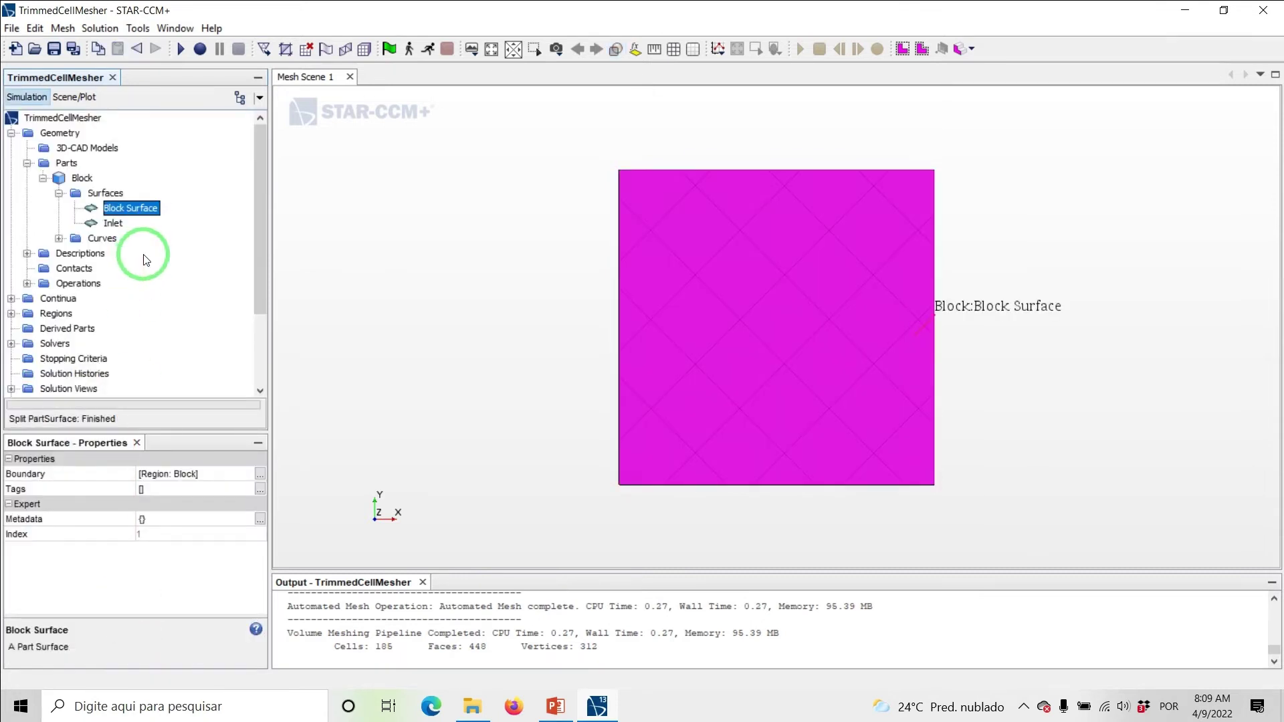
Step: Execute the Automated Mesh operation on the block with its new Inlet surface
{"action": "left_click", "coordinate": [27, 285]}
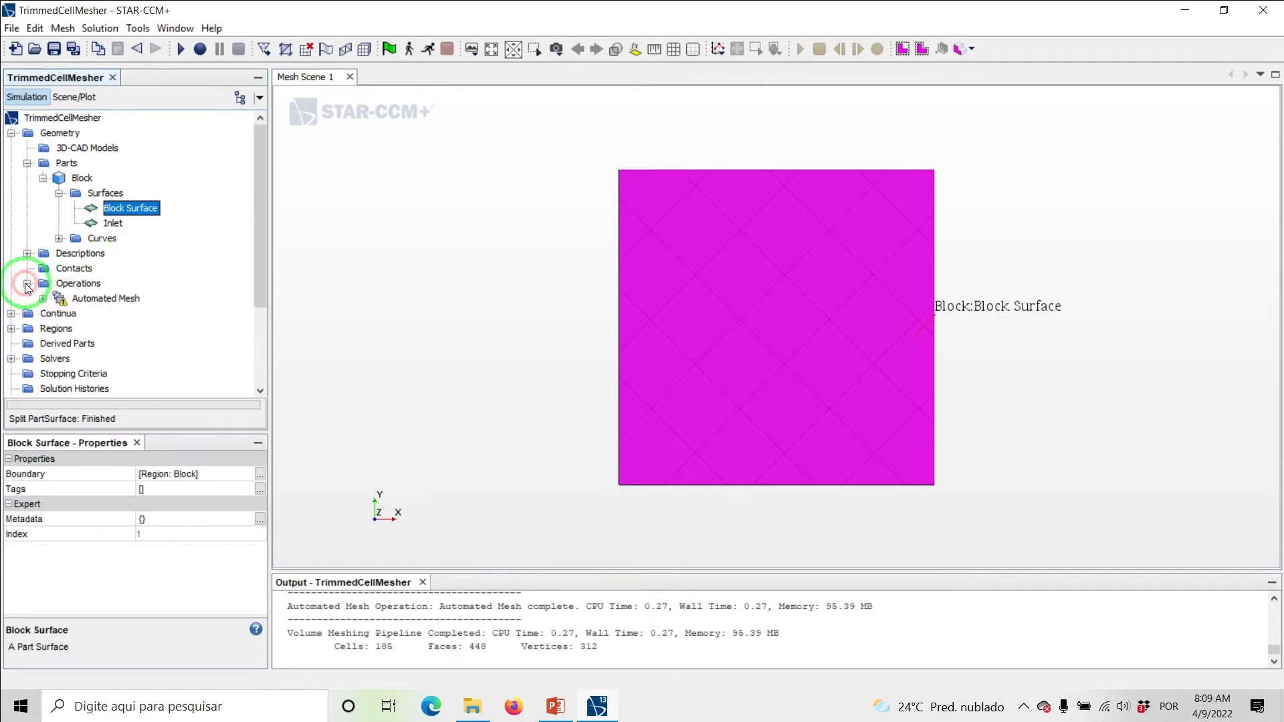
{"action": "left_click", "coordinate": [100, 298]}
{"action": "right_click", "coordinate": [102, 297]}
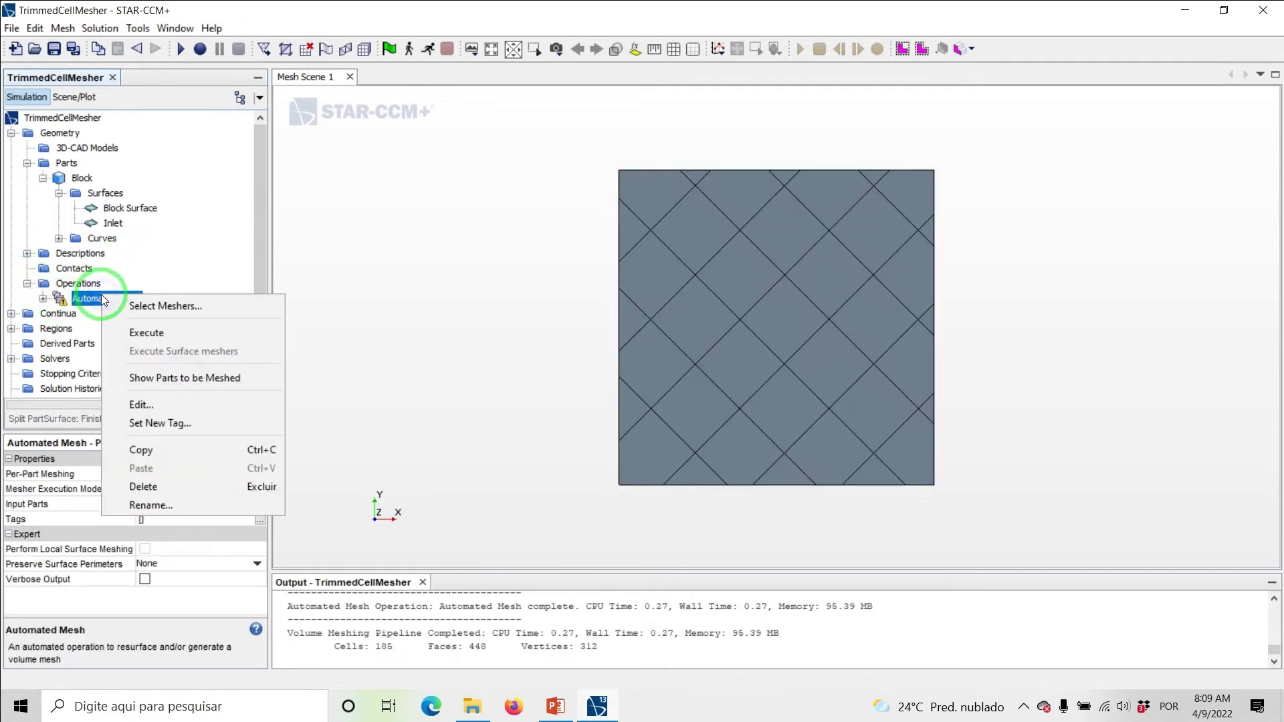
{"action": "left_click", "coordinate": [133, 333]}
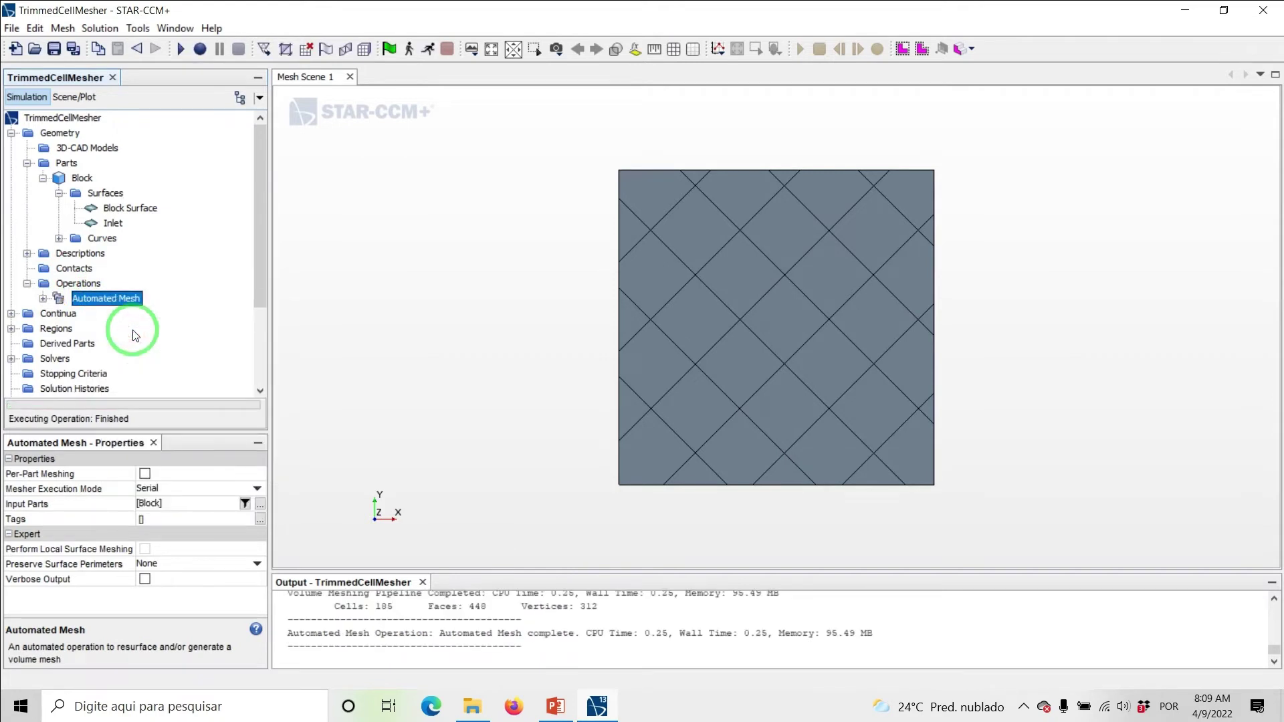
Step: Set the Trimmed Cell Mesher's coordinate system back to Laboratory and execute the Automated Mesh operation
{"action": "left_click", "coordinate": [43, 299]}
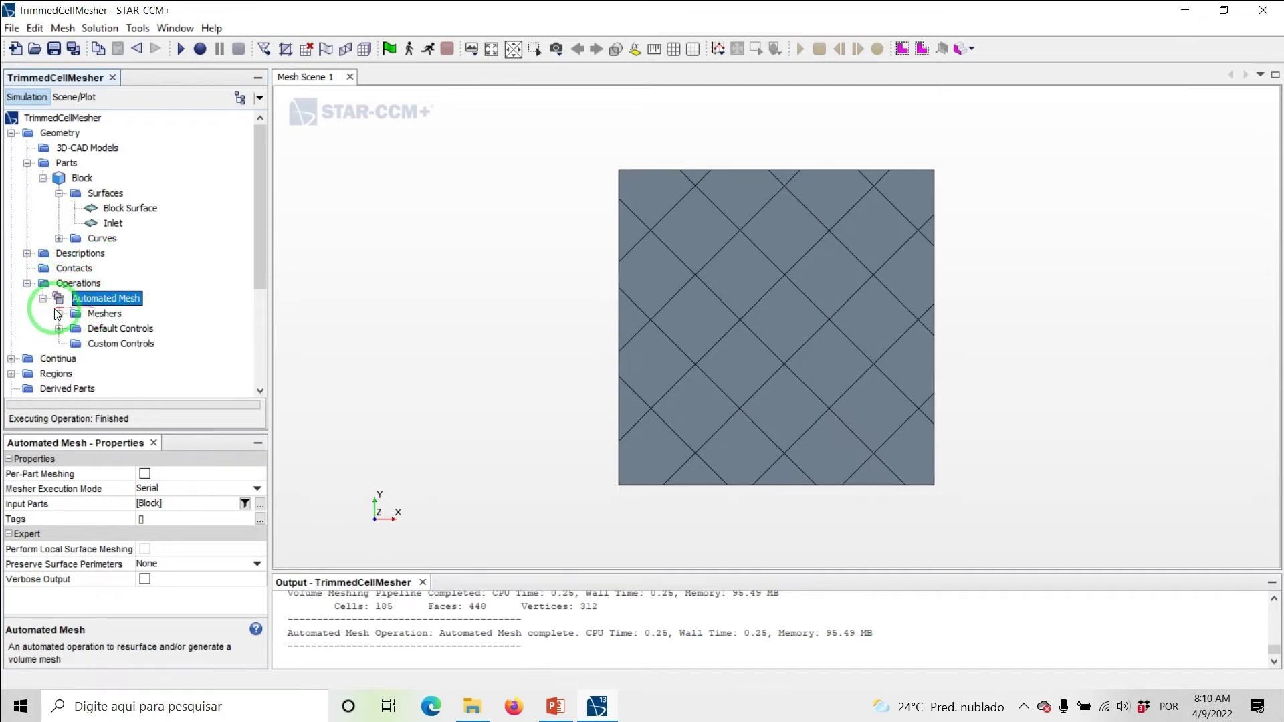
{"action": "left_click", "coordinate": [59, 313]}
{"action": "left_click", "coordinate": [152, 329]}
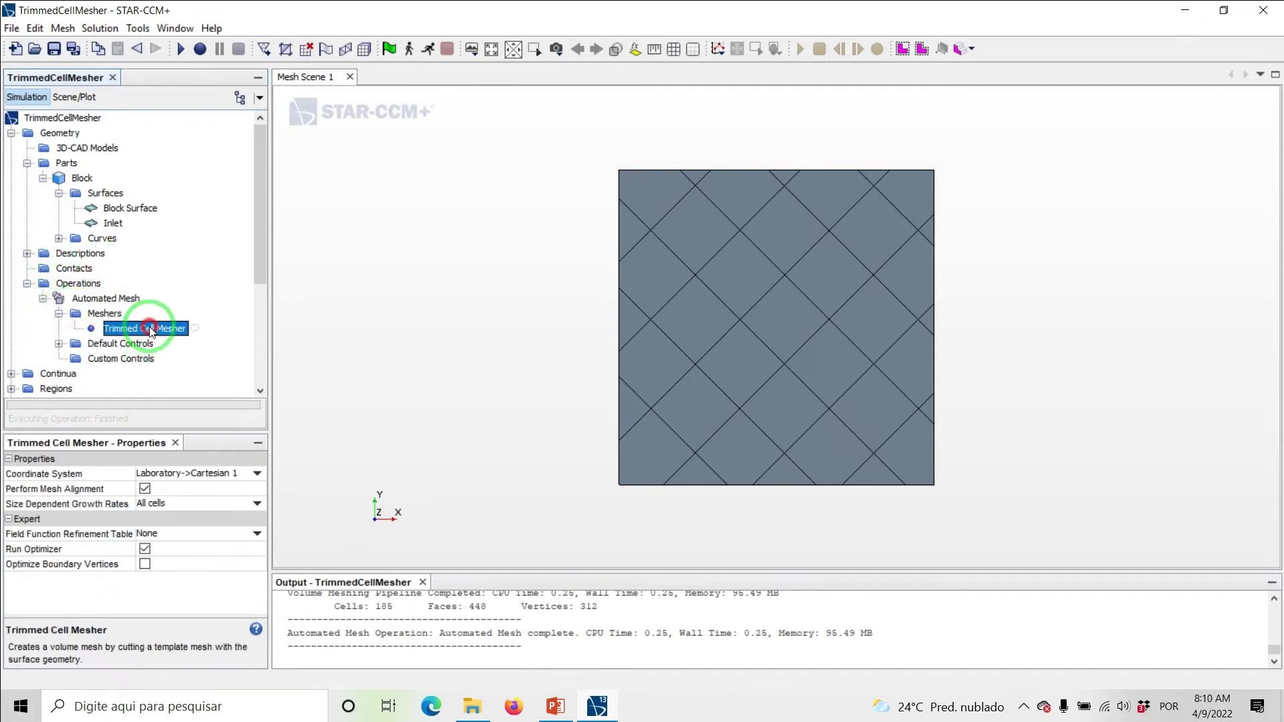
{"action": "left_click", "coordinate": [191, 473]}
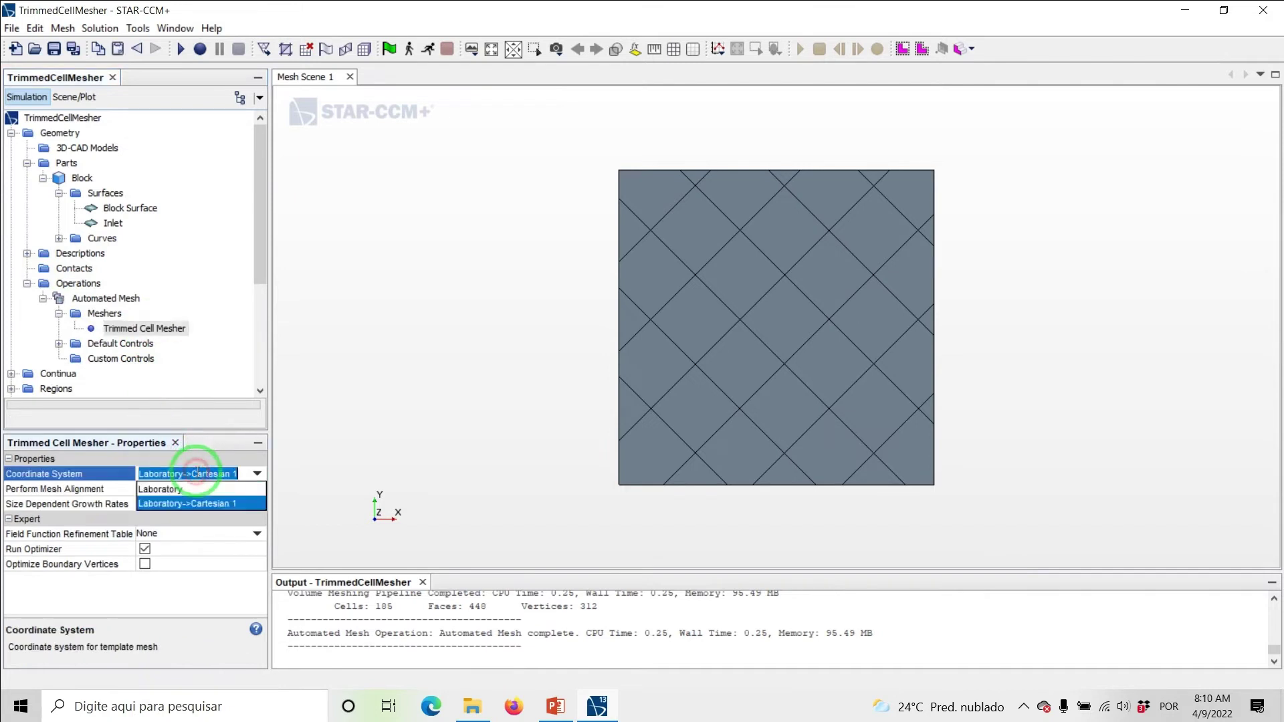
{"action": "left_click", "coordinate": [175, 490]}
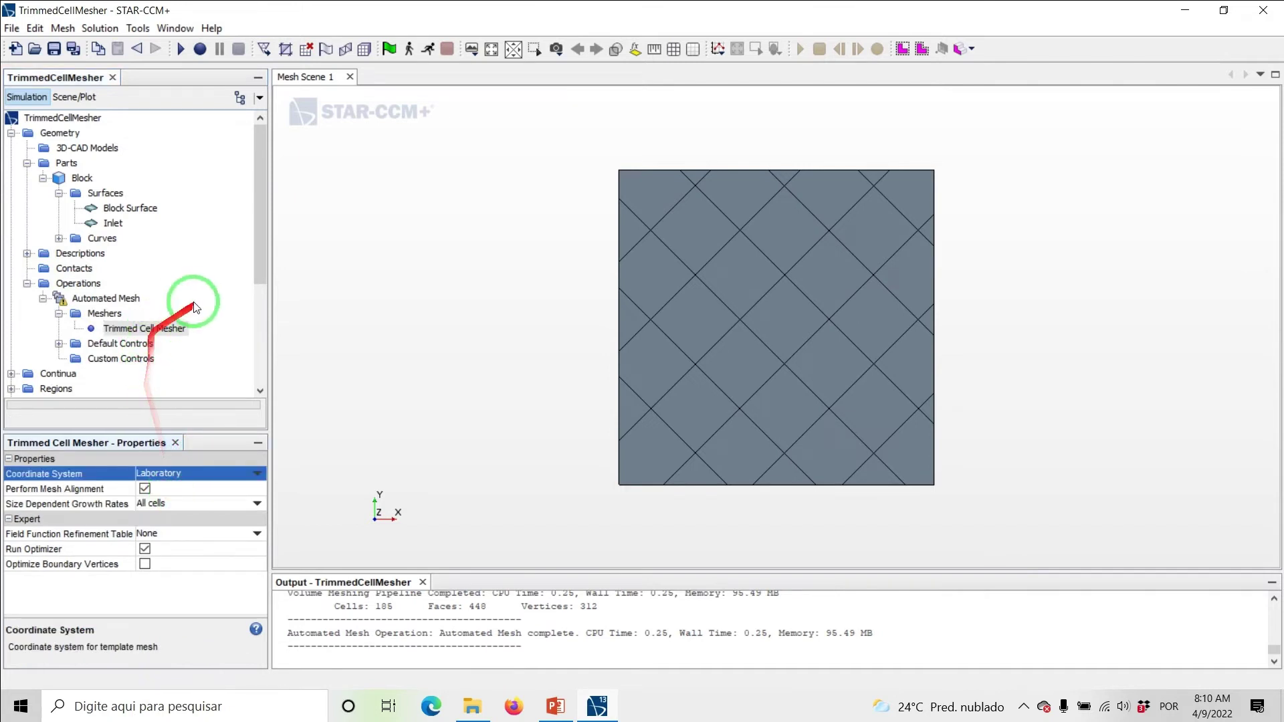
{"action": "right_click", "coordinate": [125, 300]}
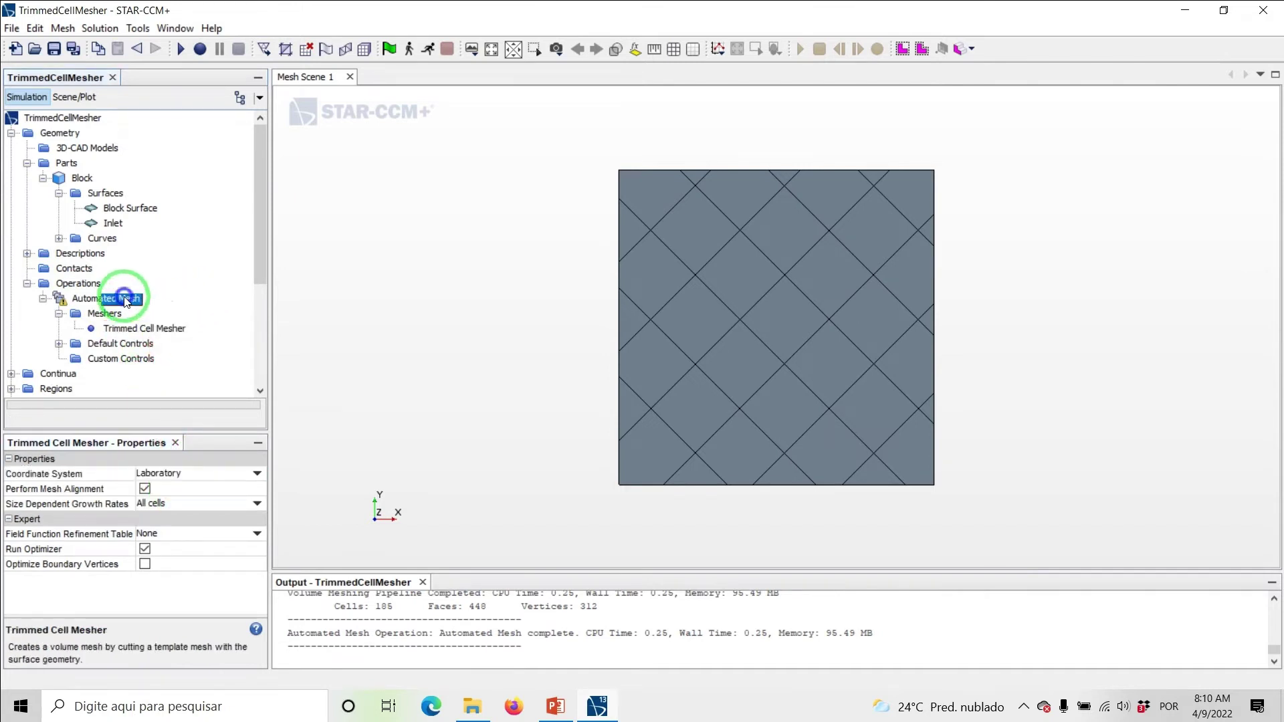
{"action": "left_click", "coordinate": [159, 338]}
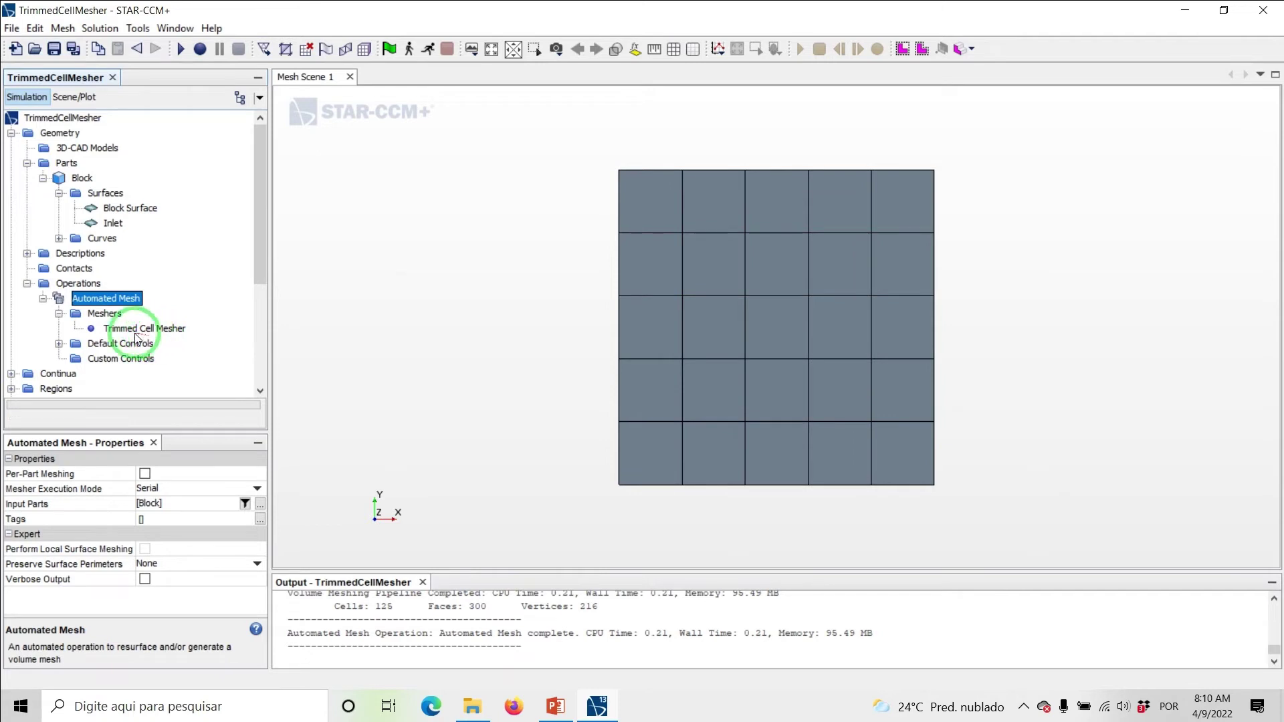
Step: Set the base size in the mesh operation's default controls to 0.05 m and generate the volume mesh
{"action": "left_click", "coordinate": [58, 343]}
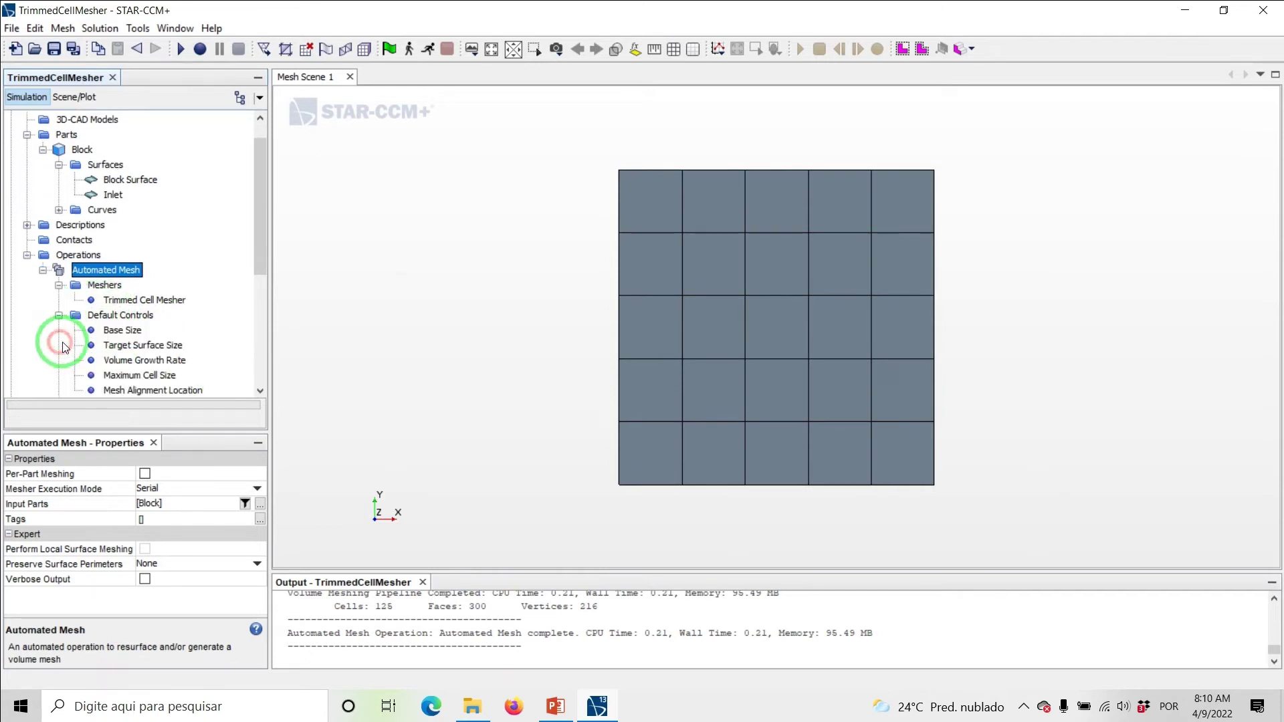
{"action": "left_click", "coordinate": [113, 334]}
{"action": "left_click", "coordinate": [157, 474]}
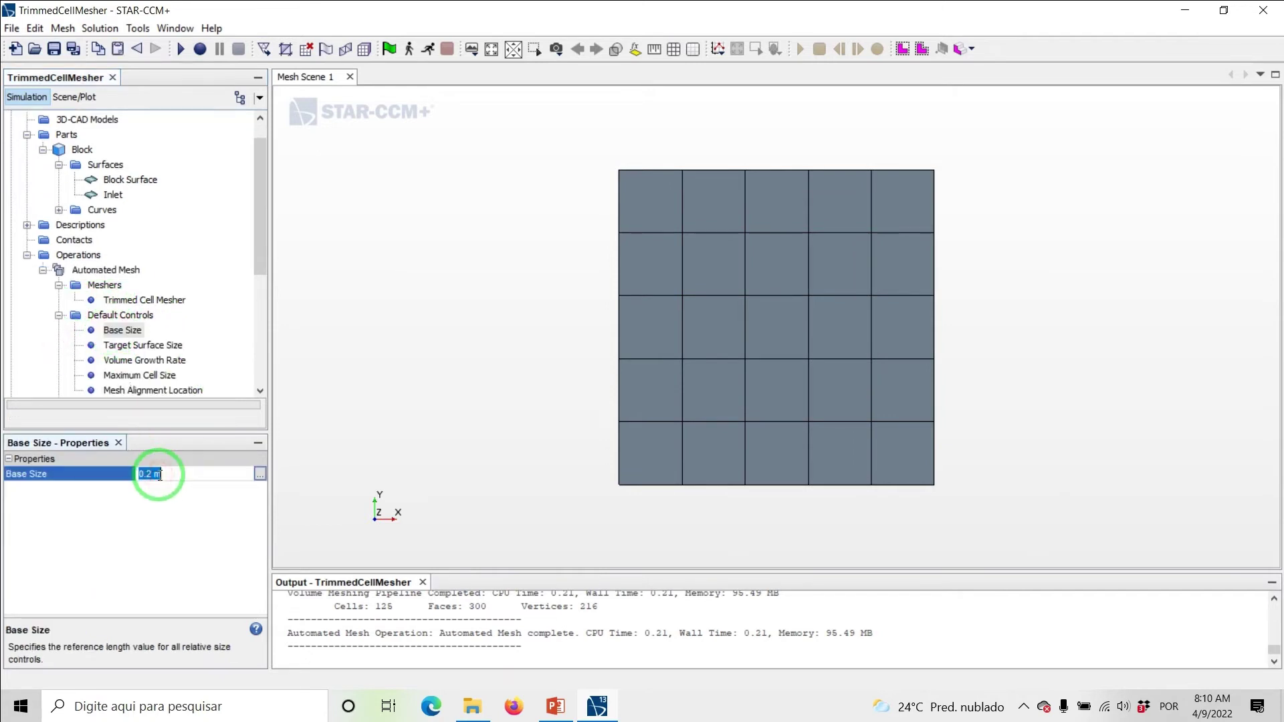
{"action": "type", "text": "0.05"}
{"action": "key", "text": "Return"}
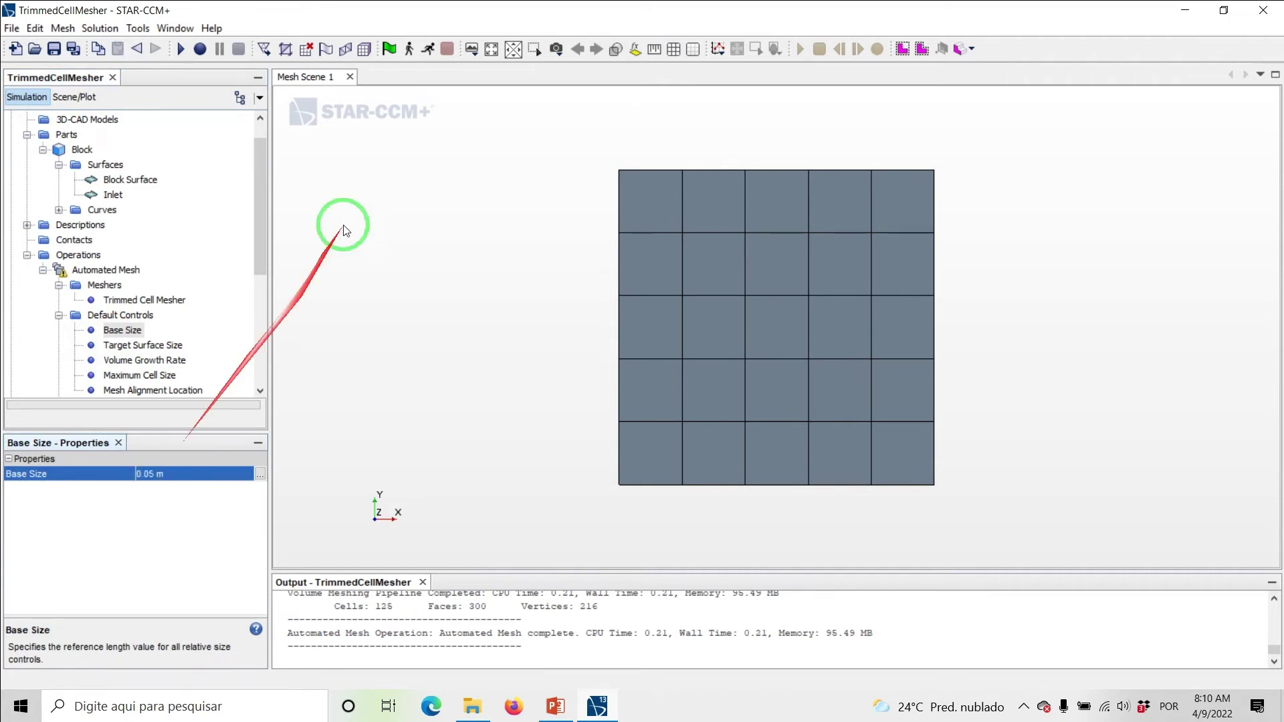
{"action": "left_click", "coordinate": [365, 50]}
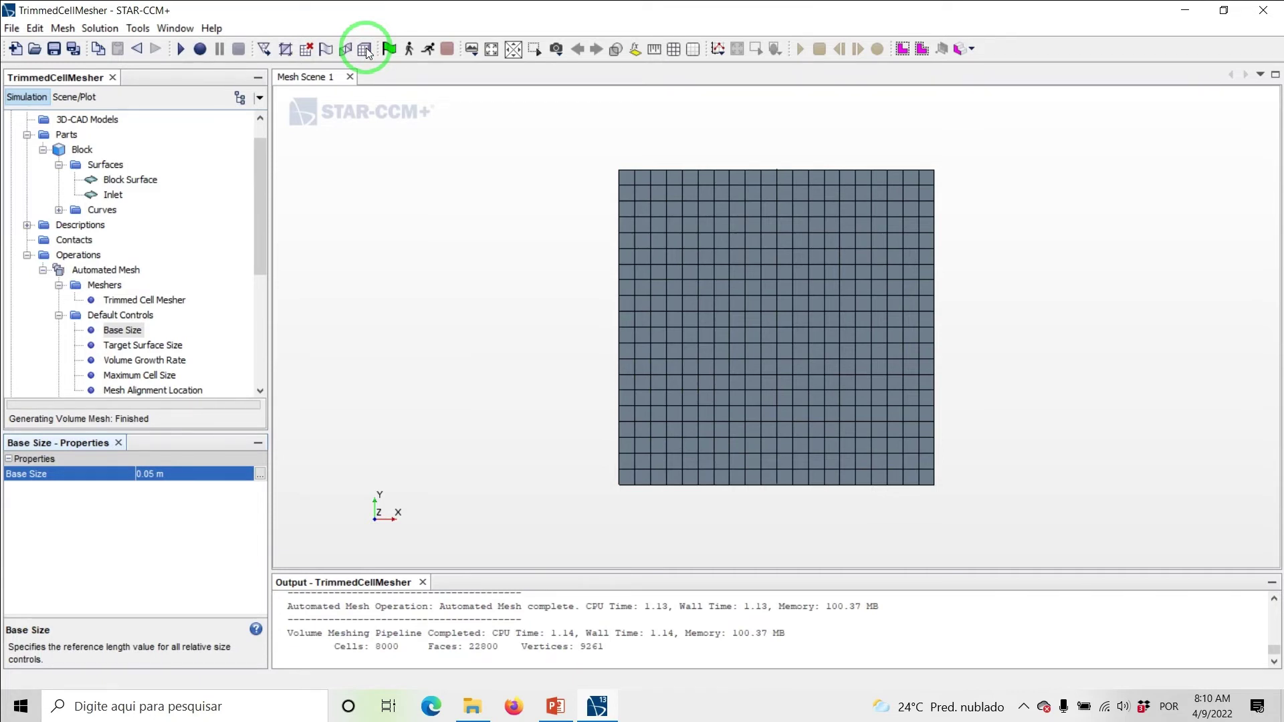
Step: Add a new surface control to the custom controls of the Automated Mesh operation
{"action": "left_click", "coordinate": [262, 183]}
{"action": "left_click_drag", "start_coordinate": [262, 183], "coordinate": [261, 207]}
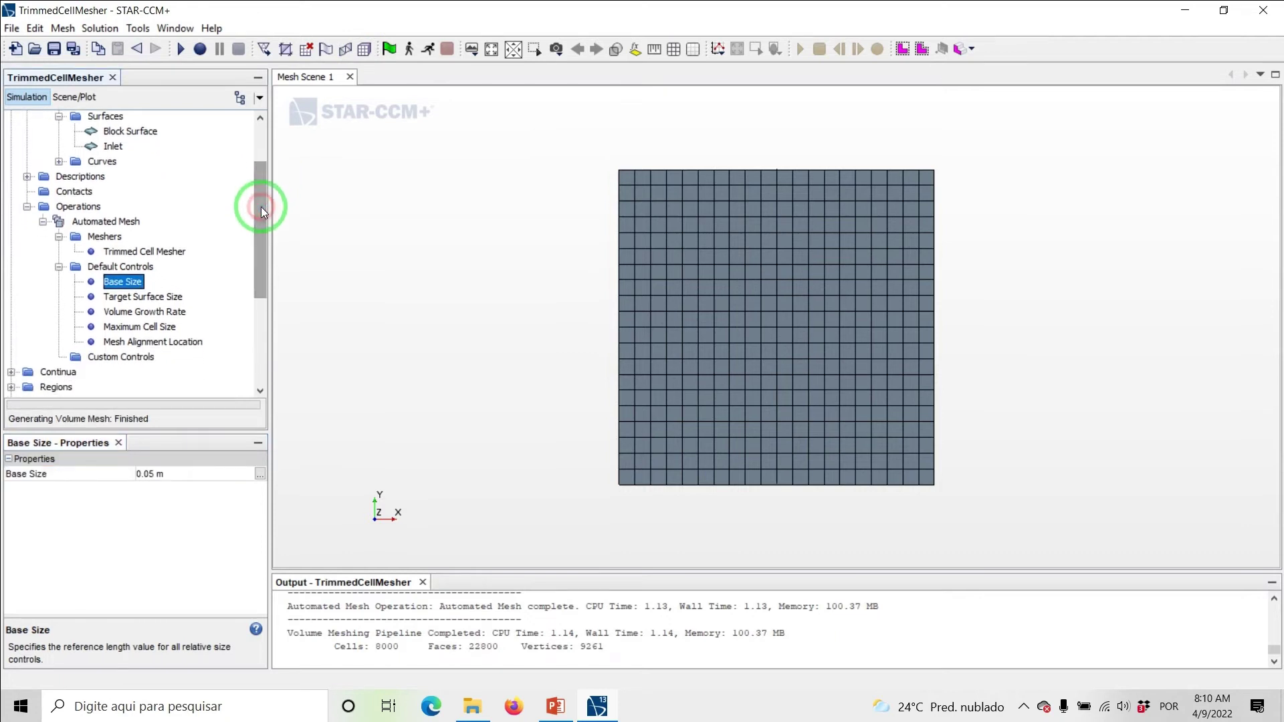
{"action": "left_click", "coordinate": [107, 357]}
{"action": "right_click", "coordinate": [107, 357]}
{"action": "mouse_move", "coordinate": [138, 366]}
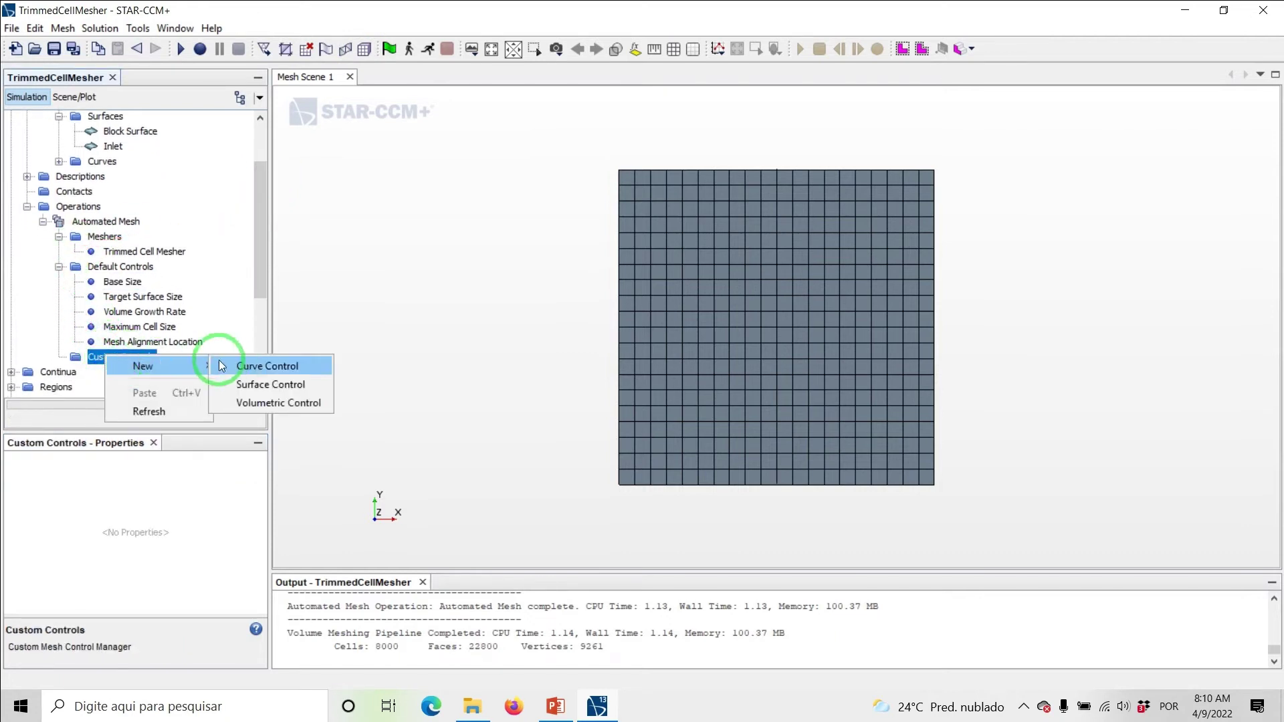
{"action": "left_click", "coordinate": [262, 385]}
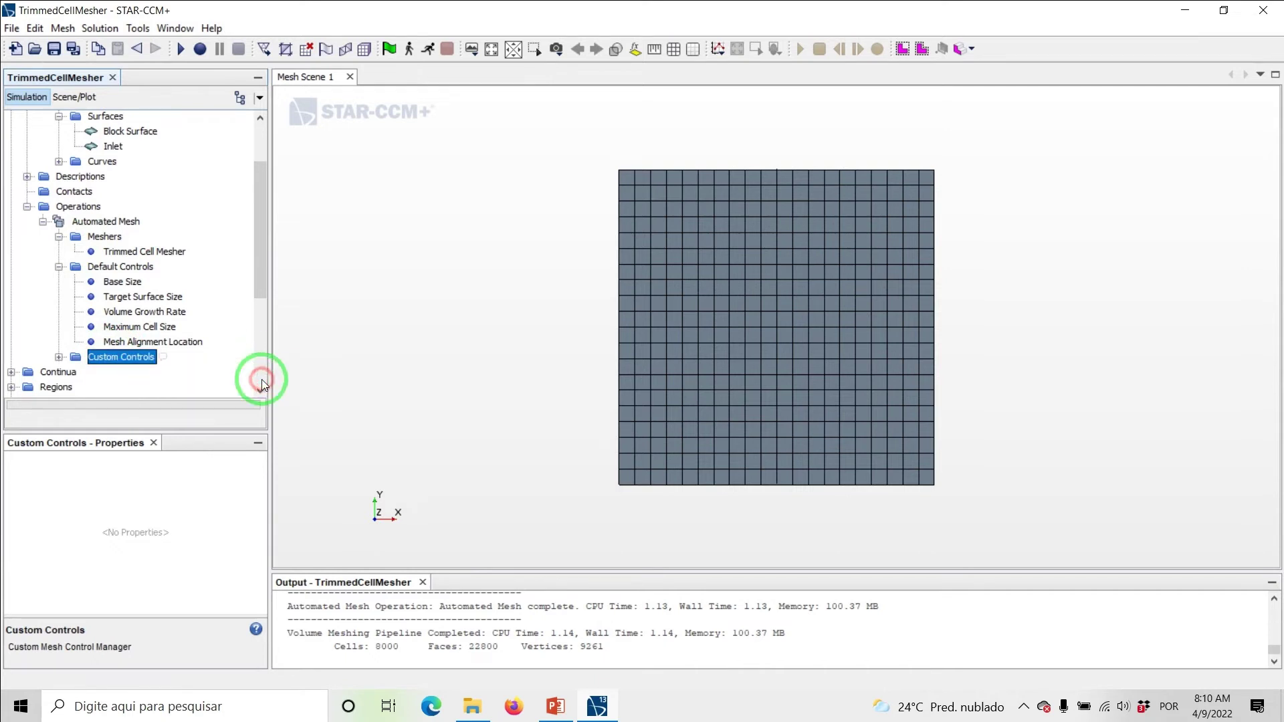
Step: Assign the block's Inlet surface as the part surface of the surface control
{"action": "left_click", "coordinate": [59, 356]}
{"action": "left_click", "coordinate": [74, 373]}
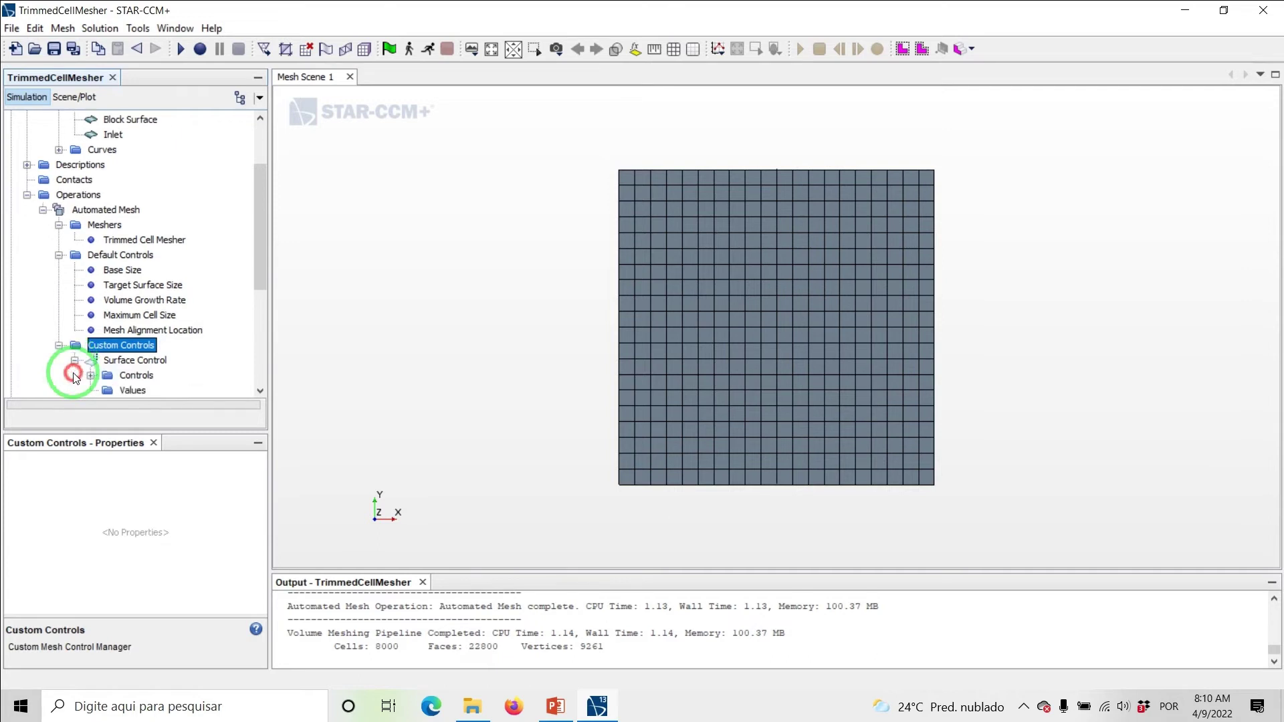
{"action": "left_click", "coordinate": [119, 361]}
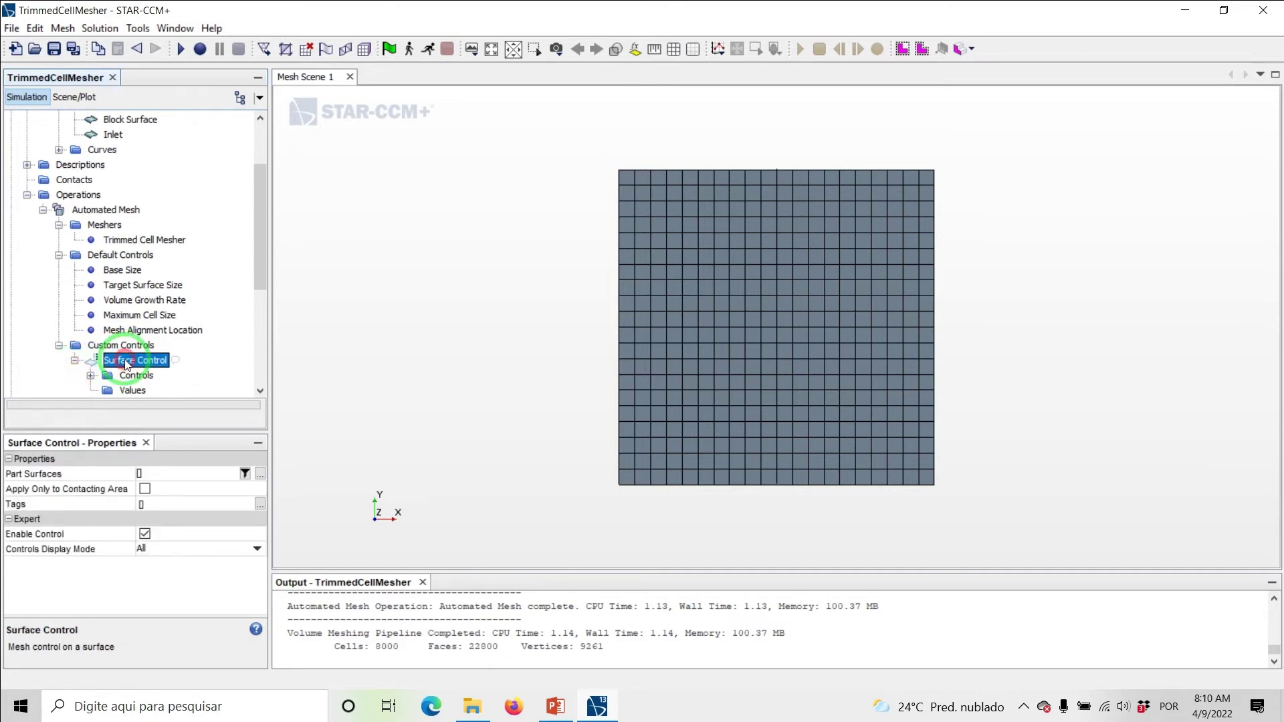
{"action": "left_click", "coordinate": [166, 473]}
{"action": "left_click", "coordinate": [173, 520]}
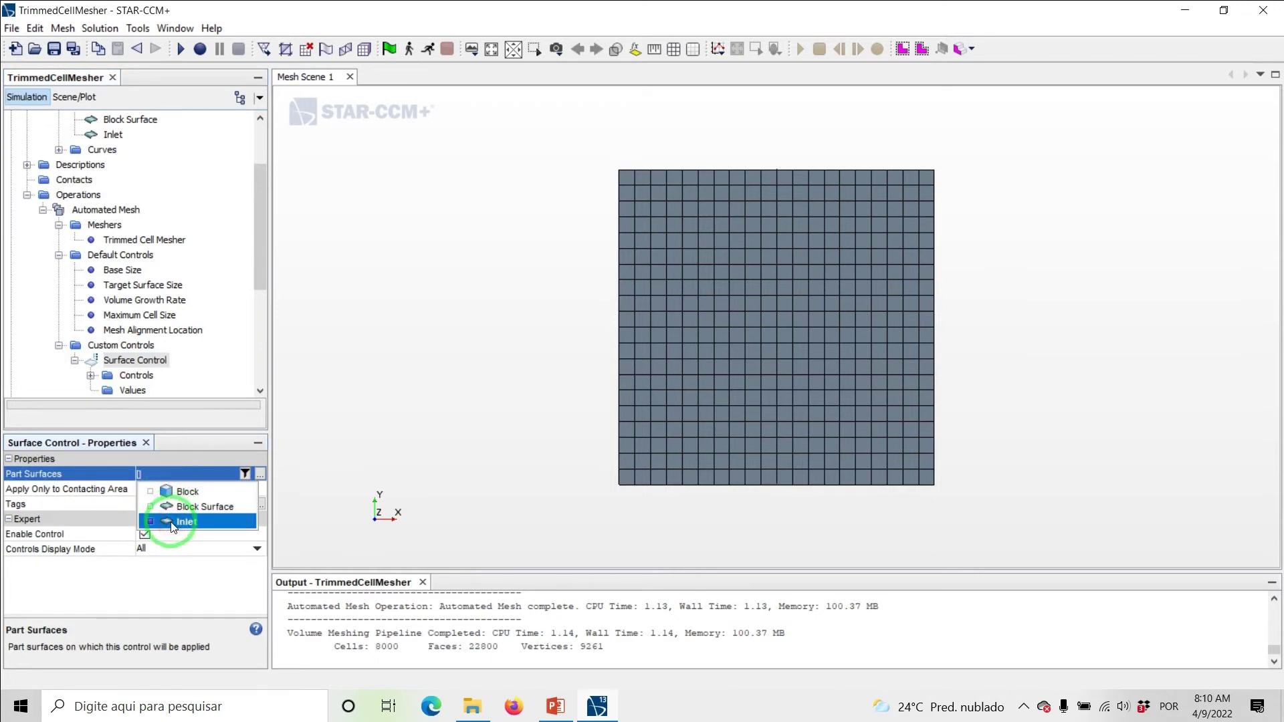
{"action": "left_click", "coordinate": [26, 382]}
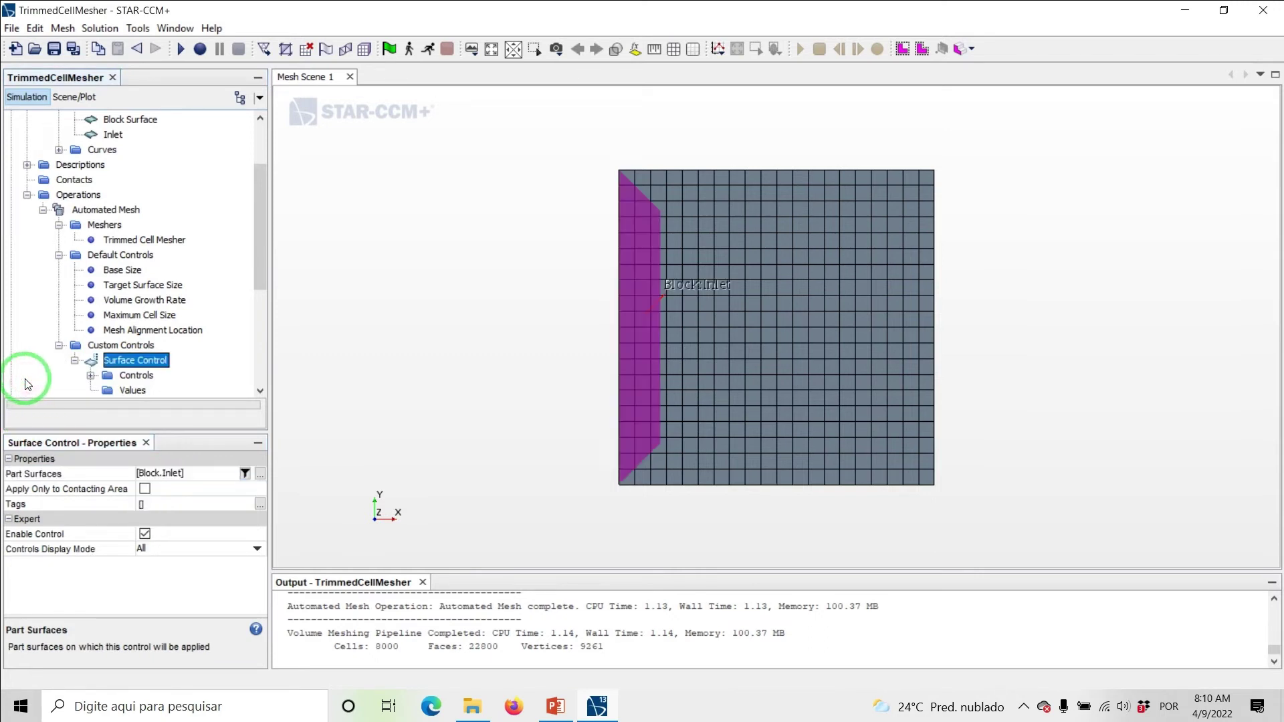
Step: Set the target surface size option of the Inlet surface control to Custom
{"action": "left_click_drag", "start_coordinate": [259, 285], "coordinate": [260, 331]}
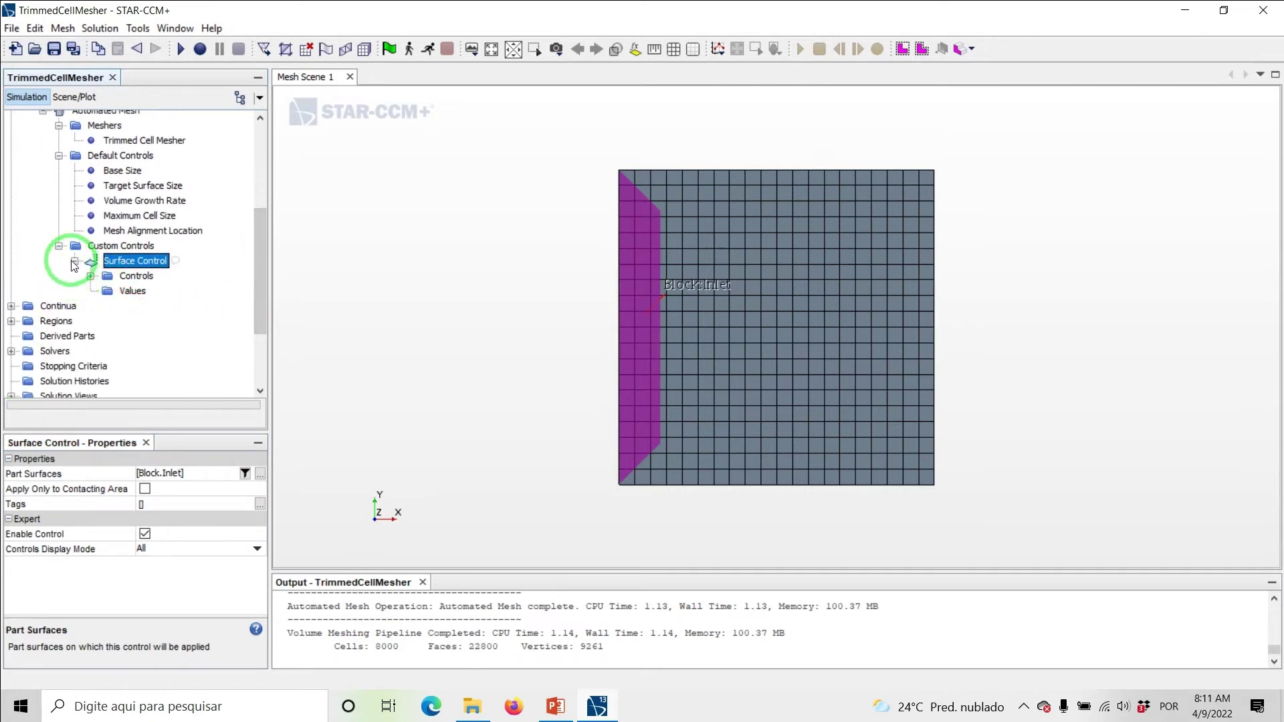
{"action": "left_click", "coordinate": [74, 261]}
{"action": "left_click", "coordinate": [74, 260]}
{"action": "left_click", "coordinate": [91, 277]}
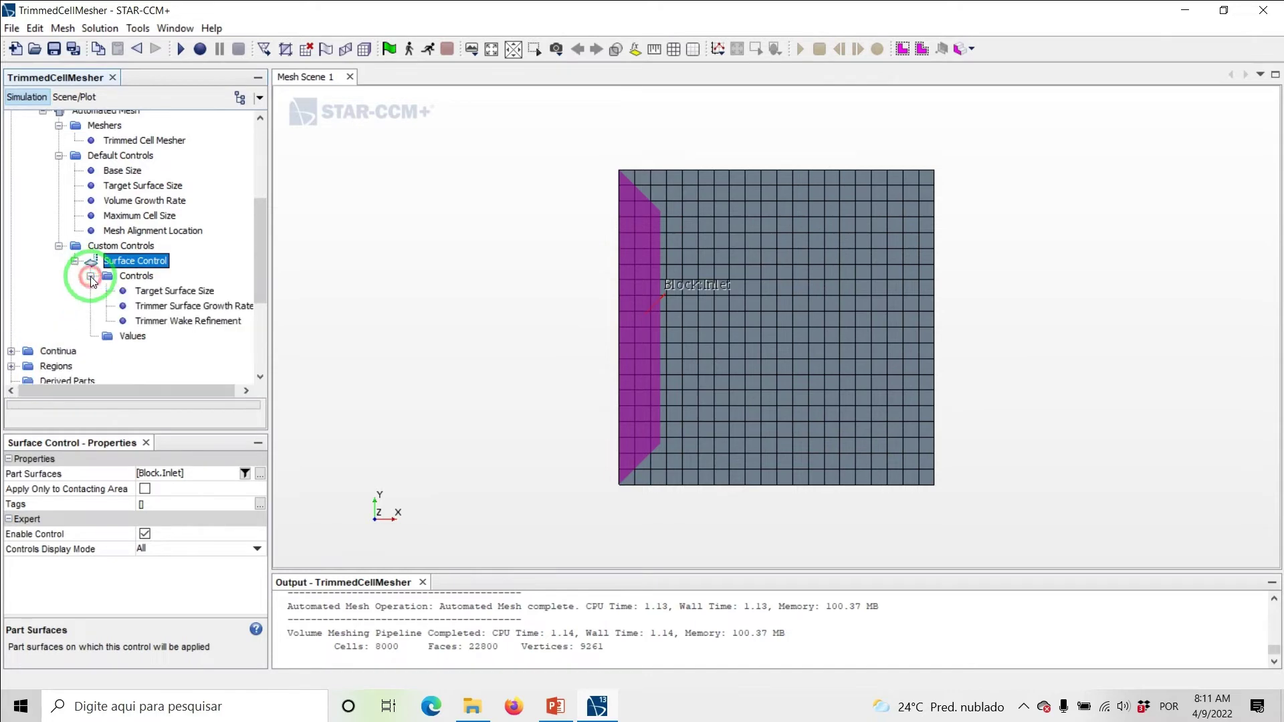
{"action": "left_click", "coordinate": [173, 291]}
{"action": "left_click", "coordinate": [187, 476]}
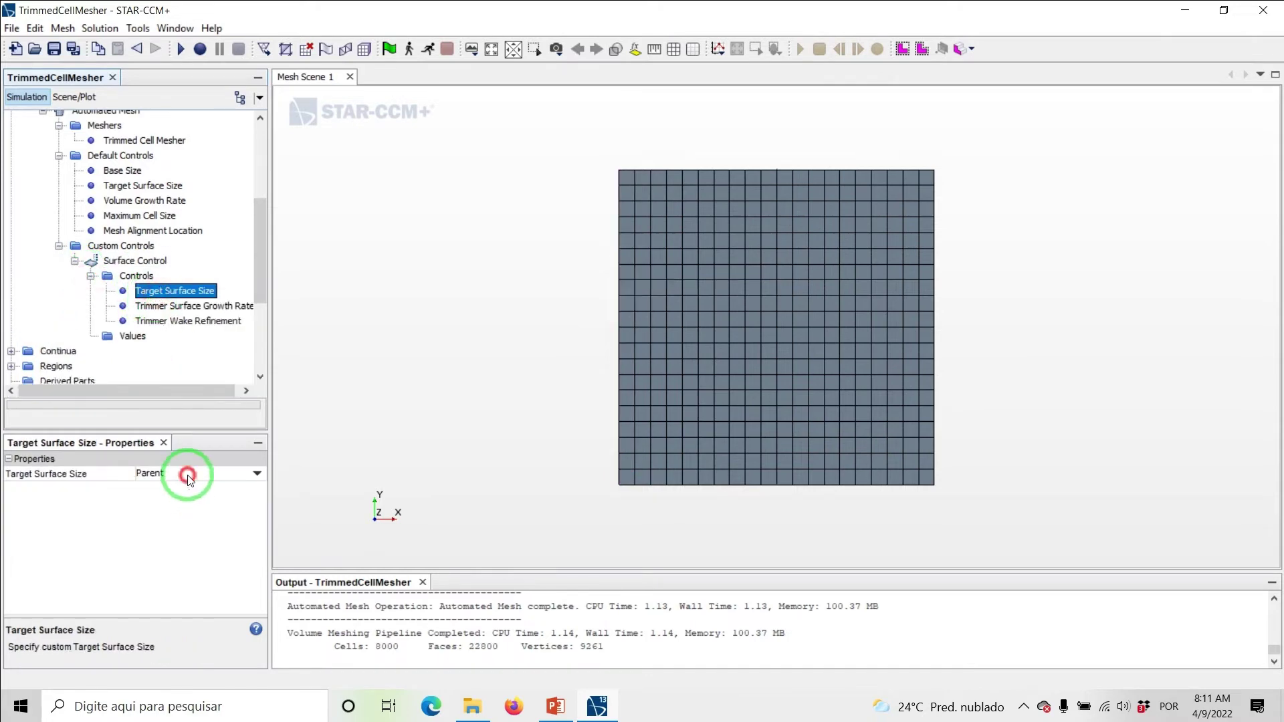
{"action": "left_click", "coordinate": [163, 507]}
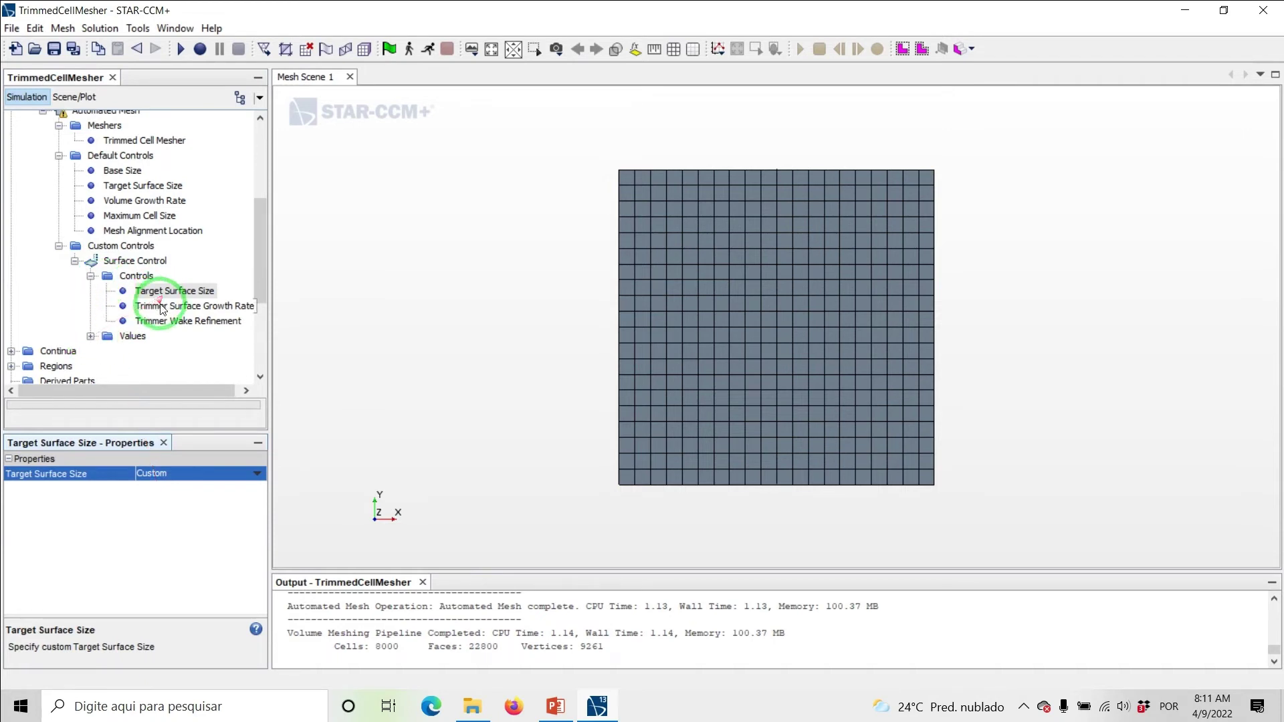
Step: Set the Trimmer Surface Growth Rate option of the Inlet surface control to Custom
{"action": "left_click", "coordinate": [190, 306]}
{"action": "left_click", "coordinate": [159, 474]}
{"action": "left_click", "coordinate": [155, 505]}
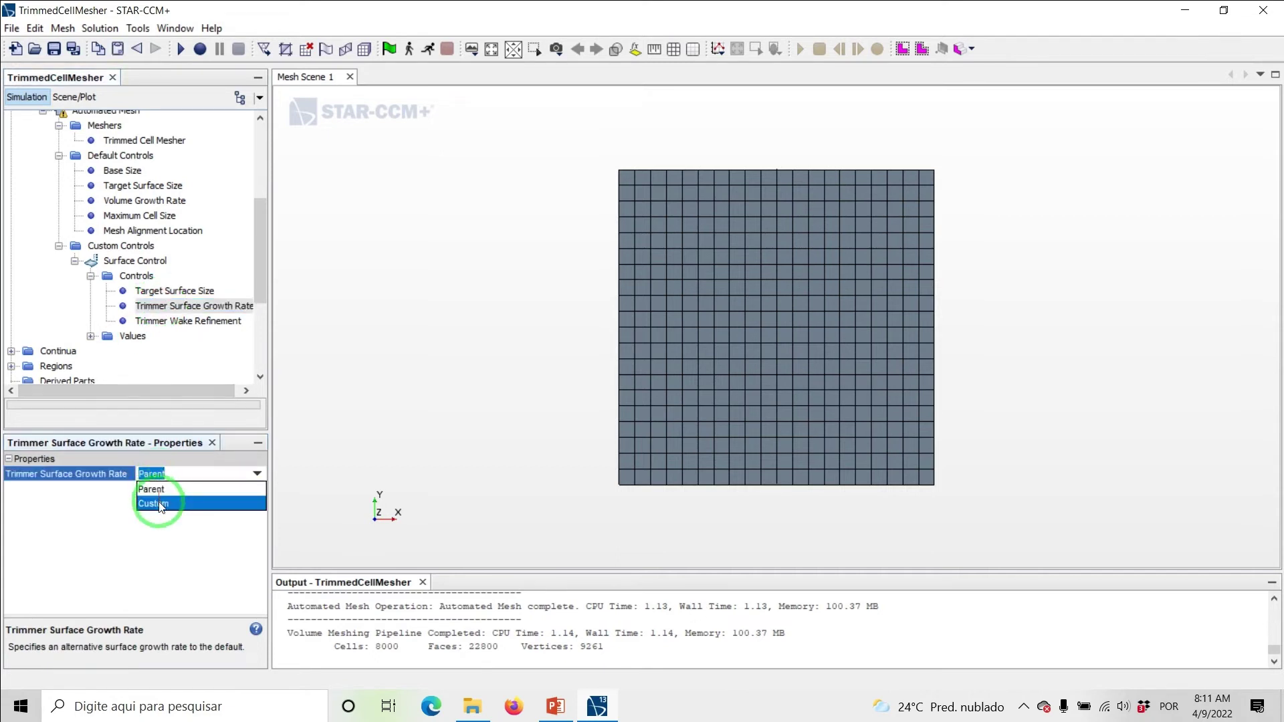
{"action": "left_click", "coordinate": [107, 307]}
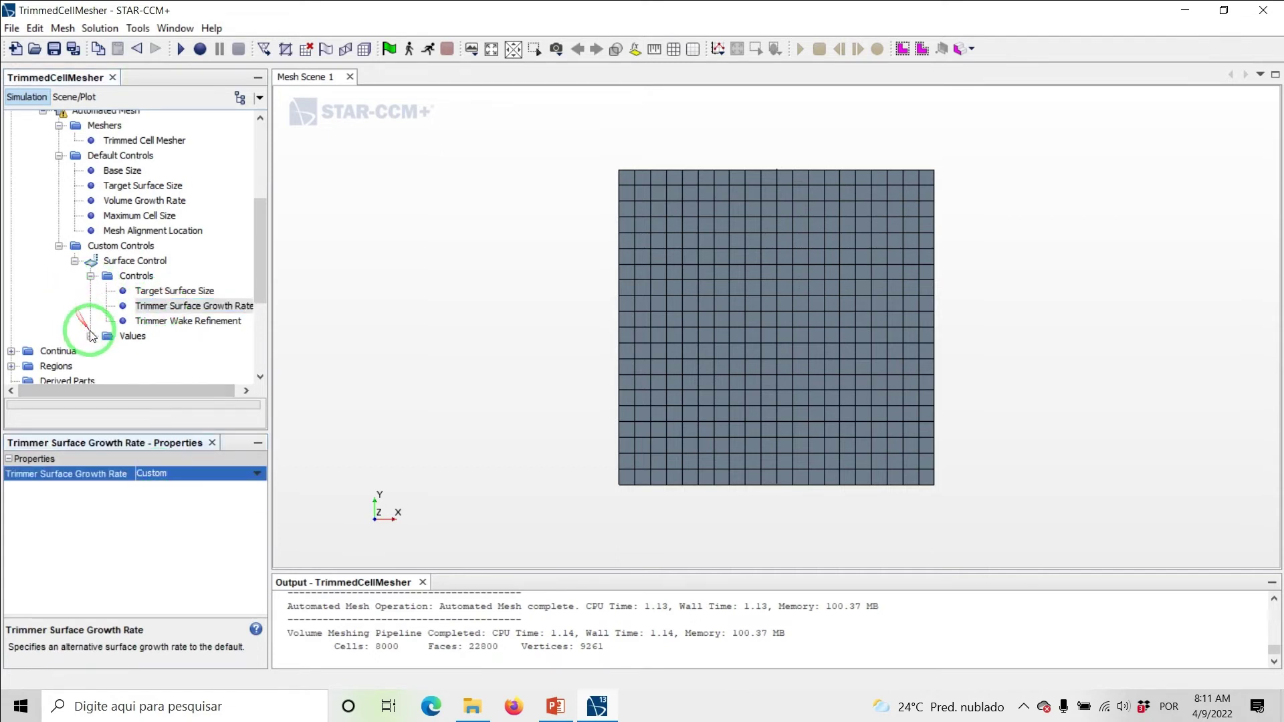
Step: Set the surface control's target surface size to 25% of base and generate the volume mesh
{"action": "left_click", "coordinate": [90, 337]}
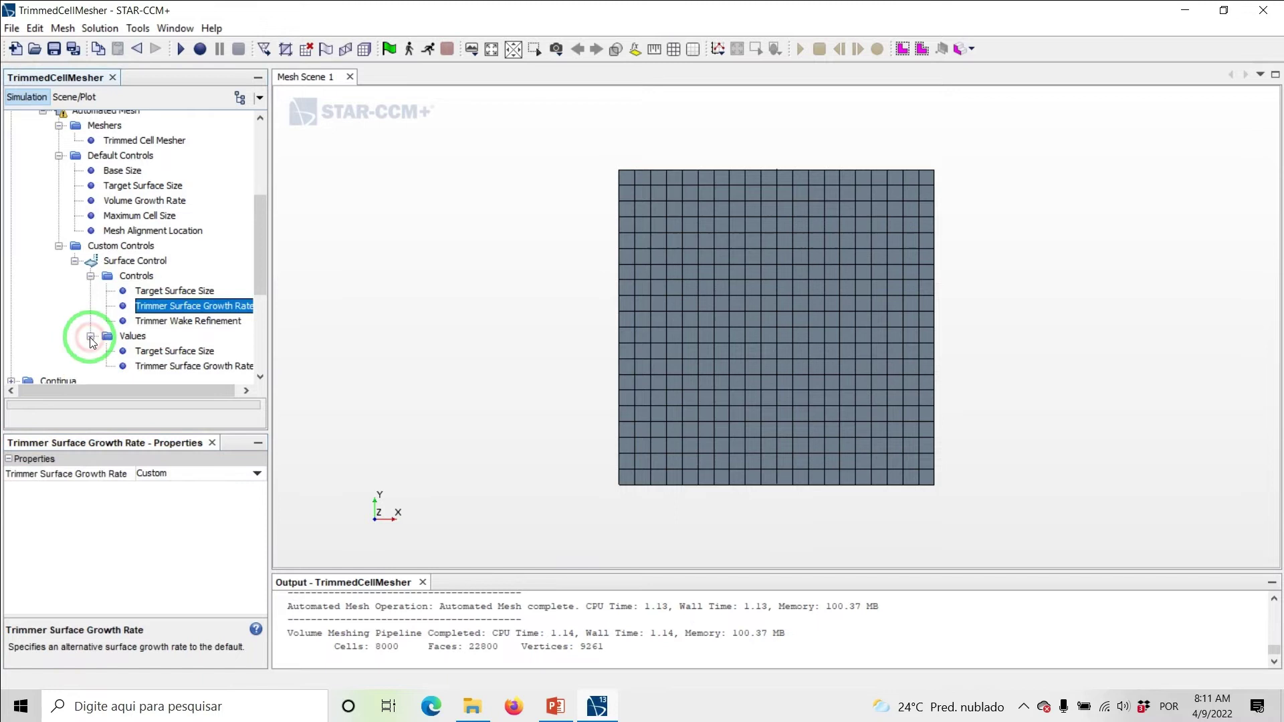
{"action": "left_click", "coordinate": [170, 351]}
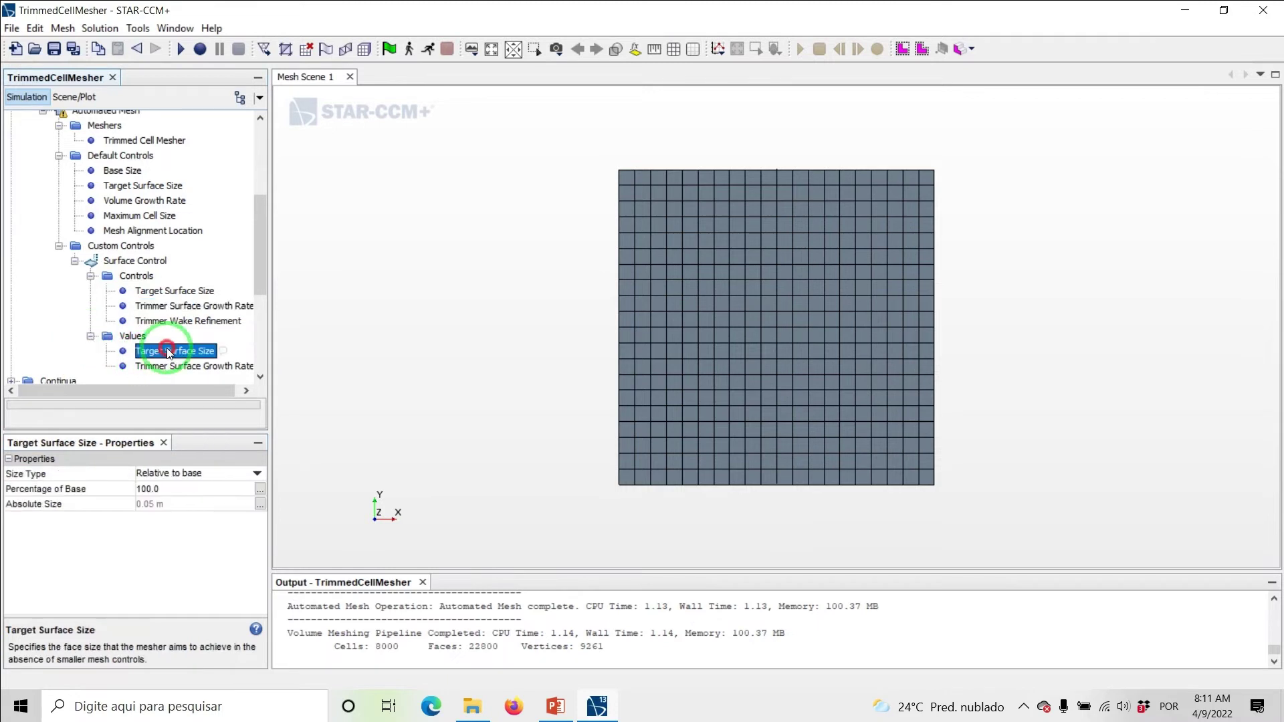
{"action": "left_click", "coordinate": [163, 488]}
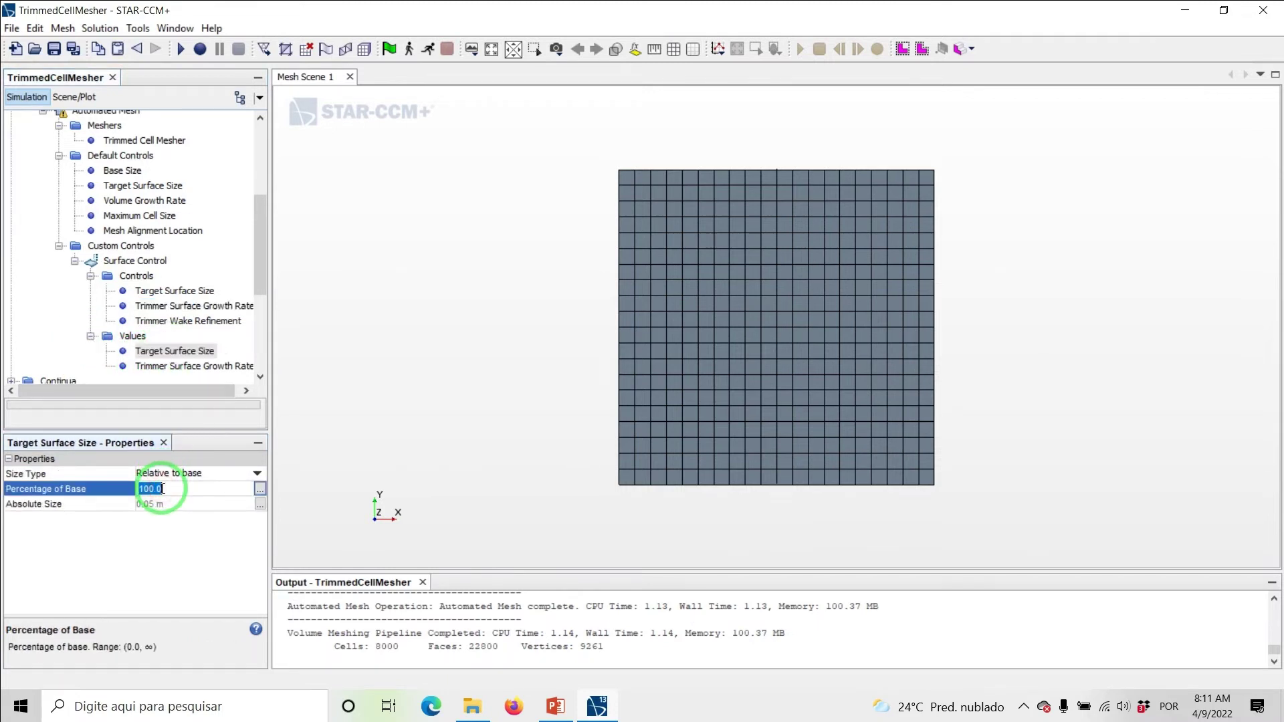
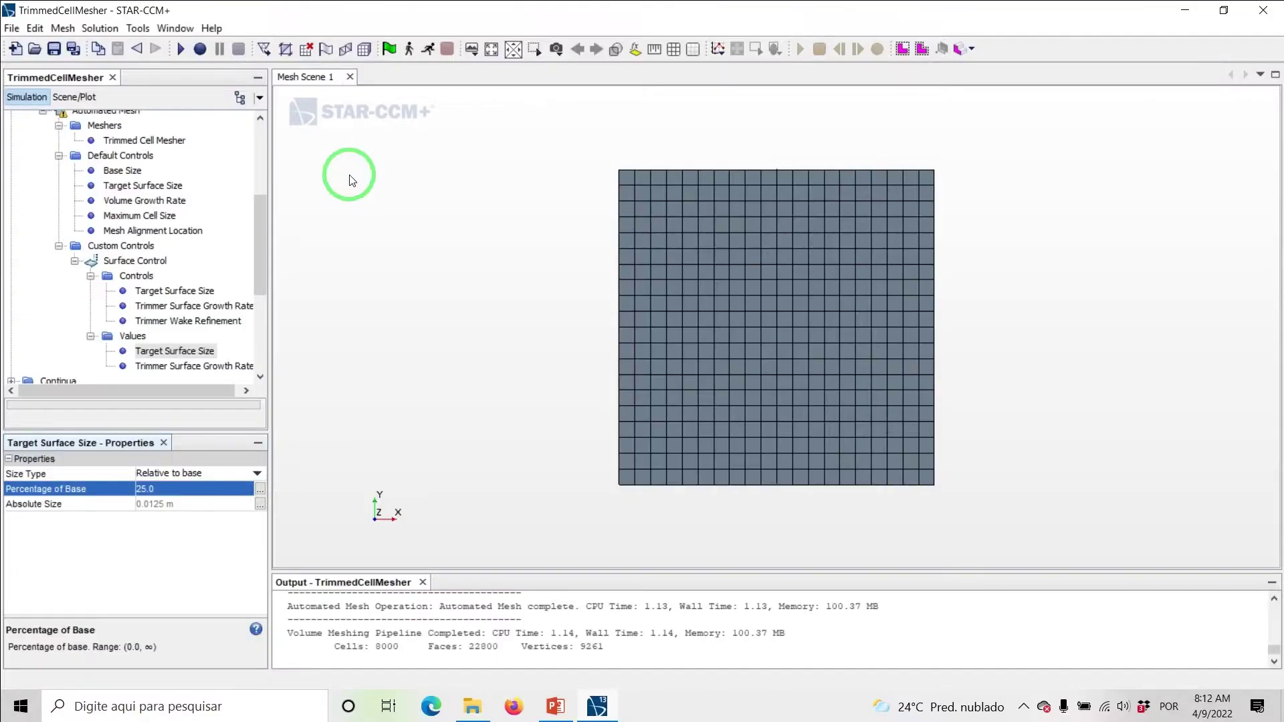
{"action": "left_click", "coordinate": [363, 51]}
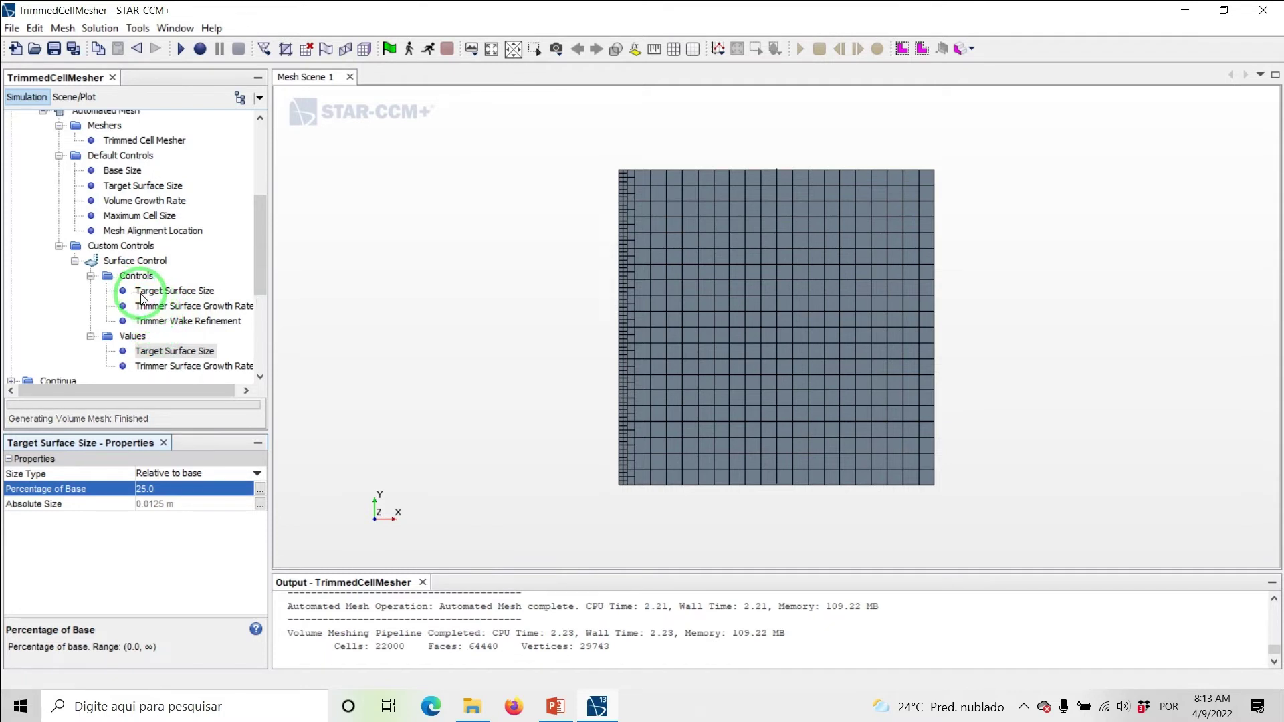
Step: Set the default volume growth rate to Medium and generate the volume mesh
{"action": "left_click", "coordinate": [134, 202]}
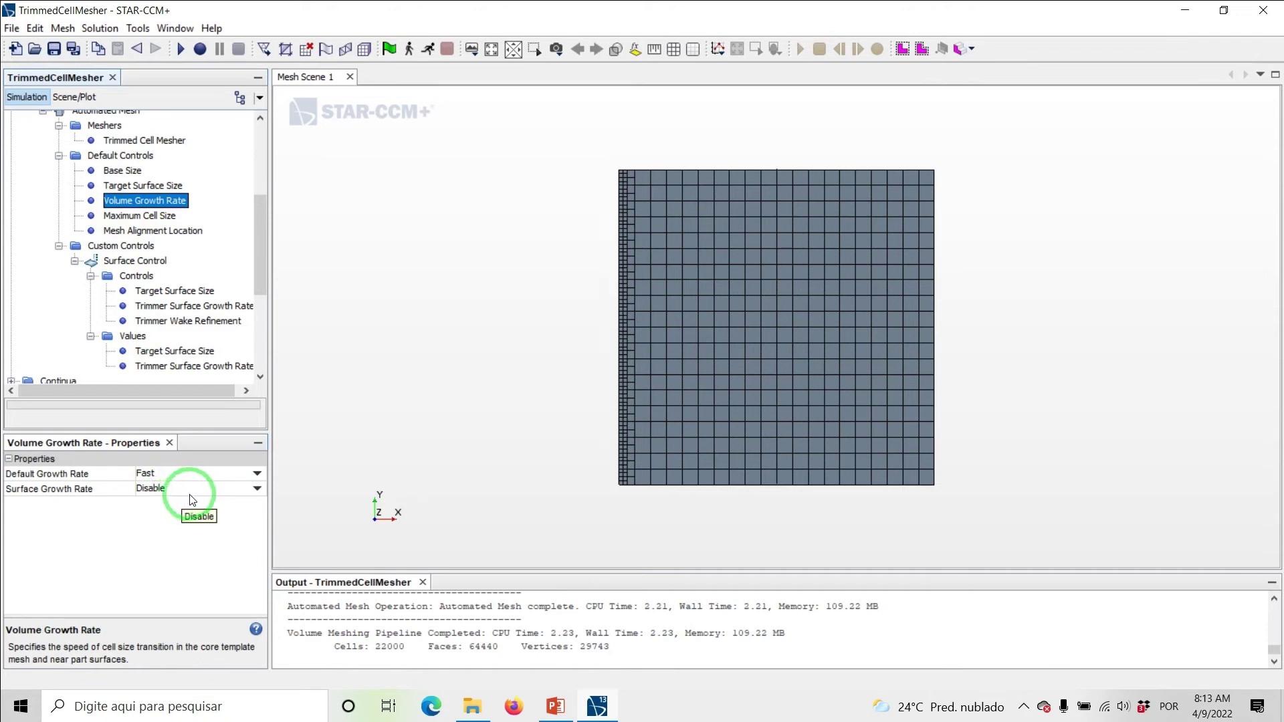
{"action": "left_click", "coordinate": [534, 48]}
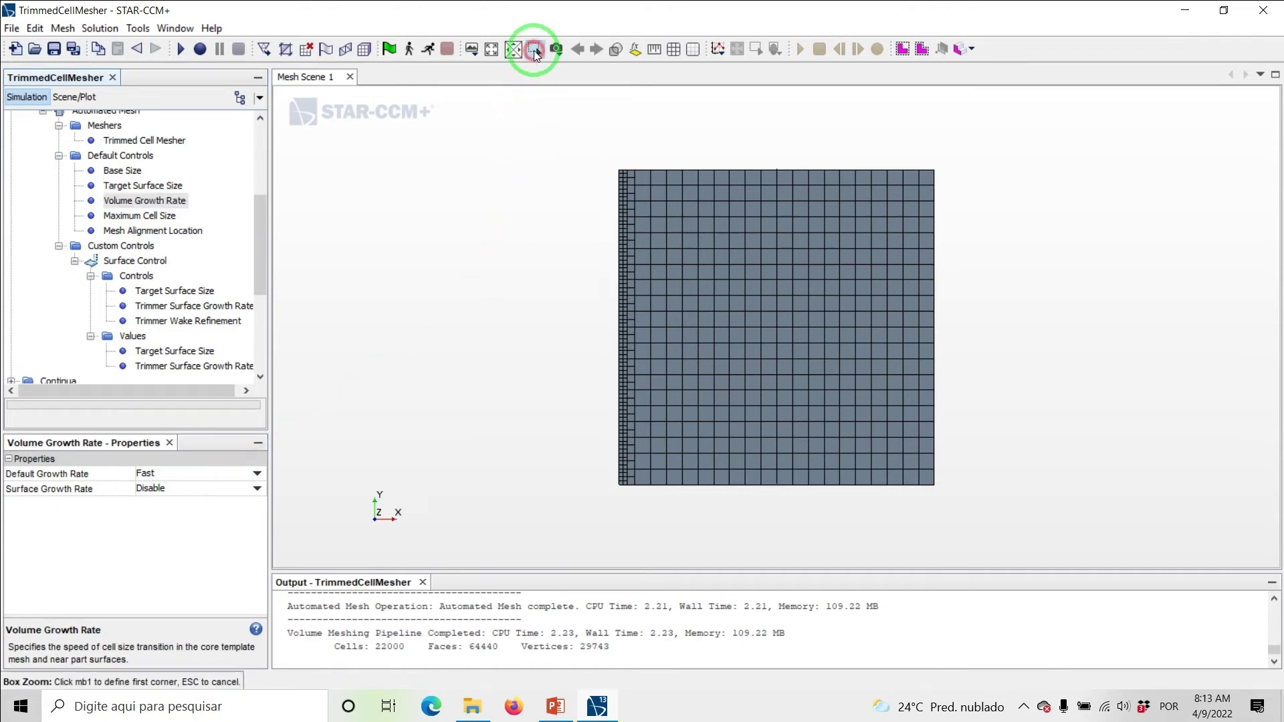
{"action": "left_click_drag", "start_coordinate": [559, 114], "coordinate": [993, 520]}
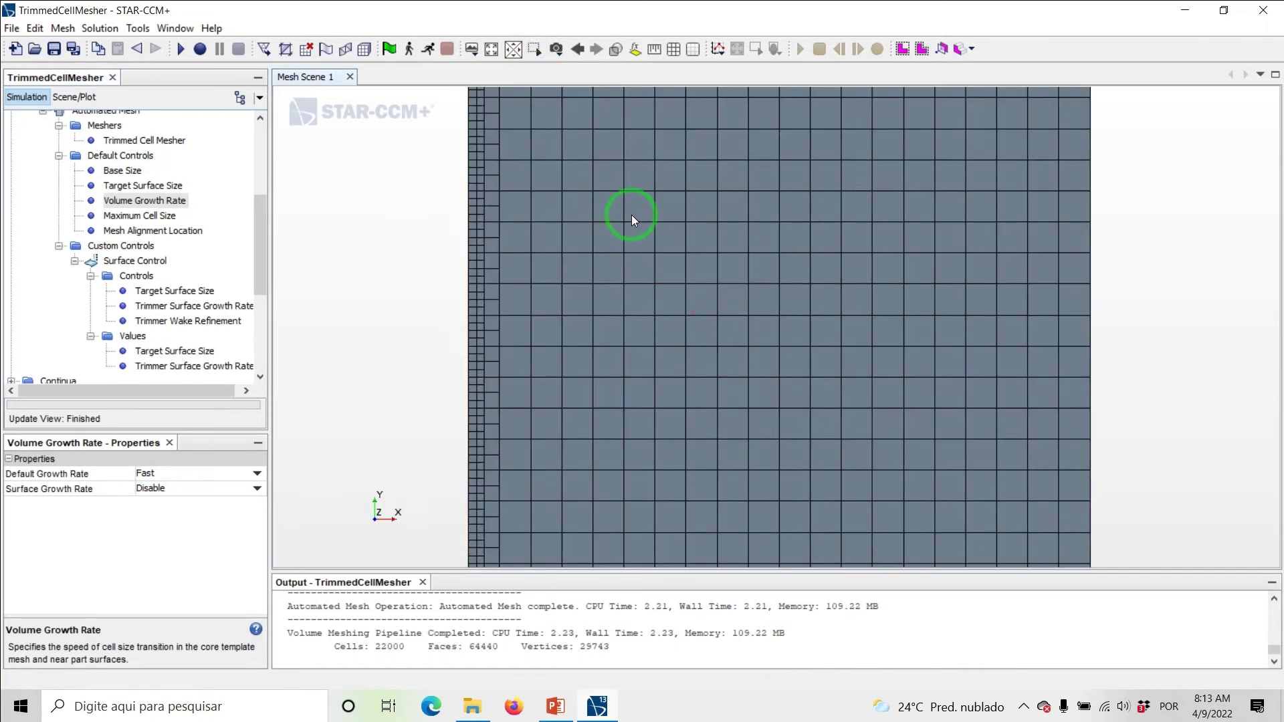
{"action": "middle_click_drag", "start_coordinate": [632, 215], "coordinate": [672, 331]}
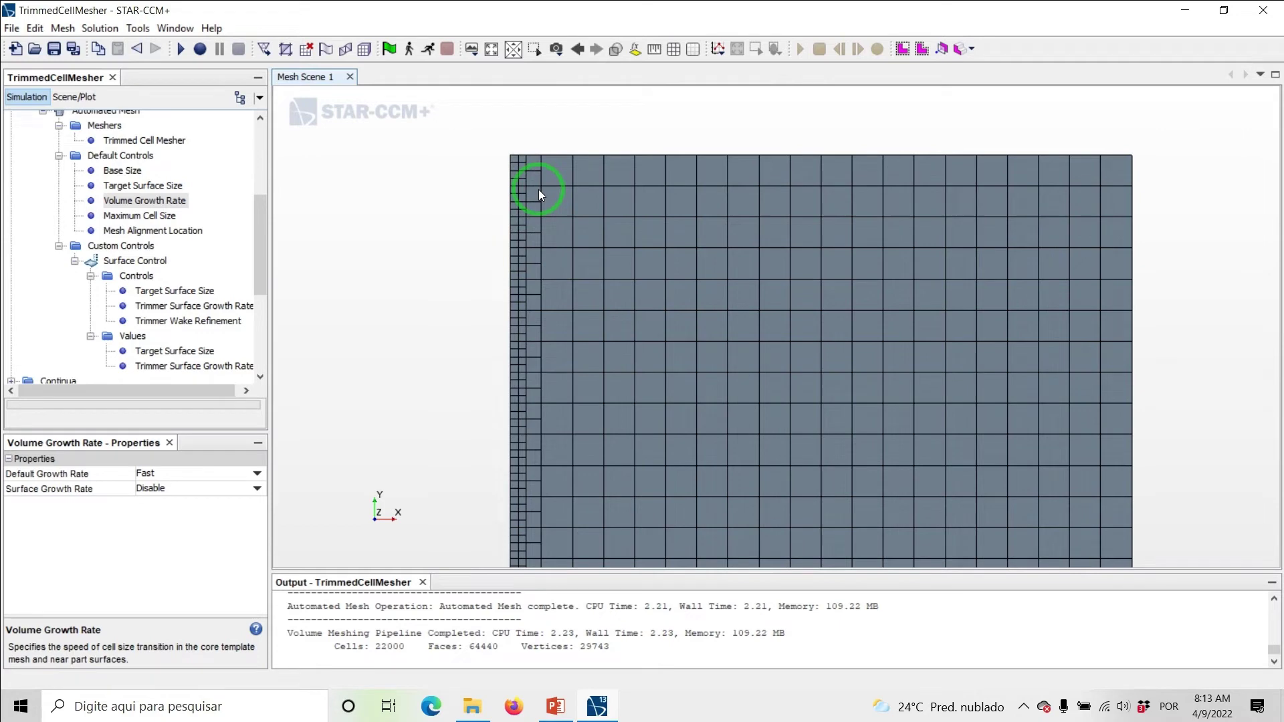
{"action": "left_click", "coordinate": [158, 476]}
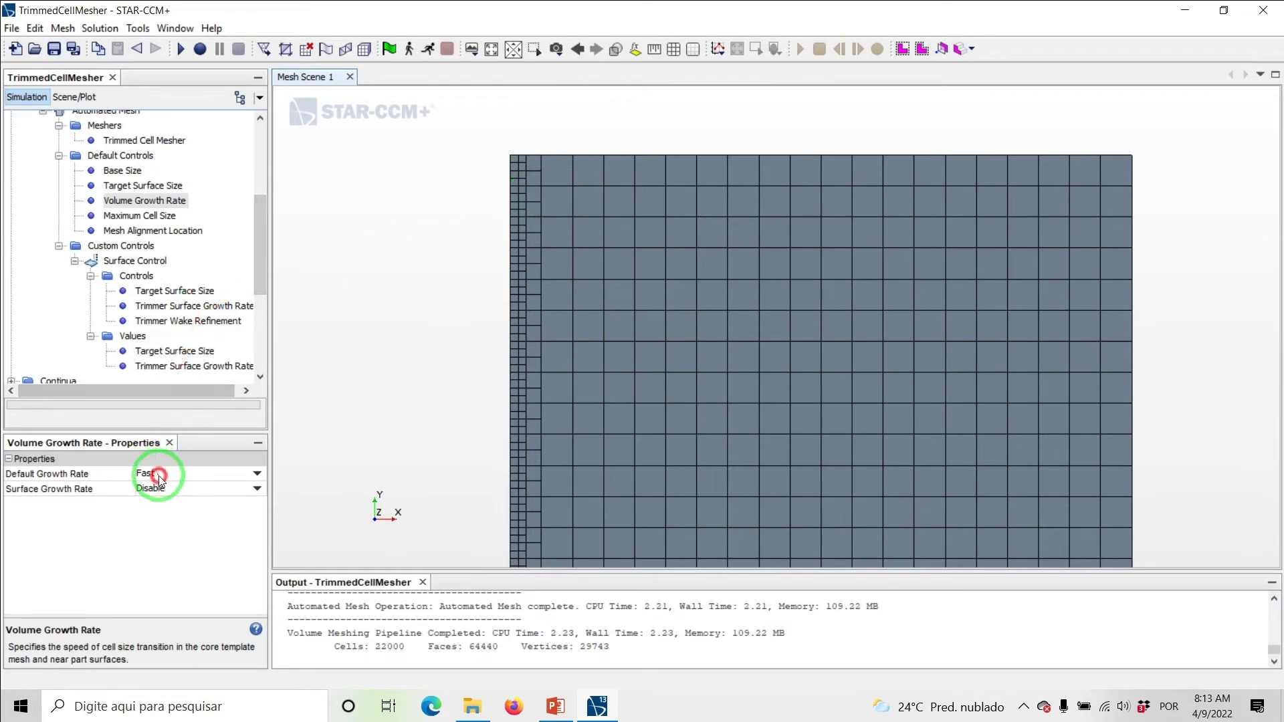
{"action": "left_click", "coordinate": [159, 519]}
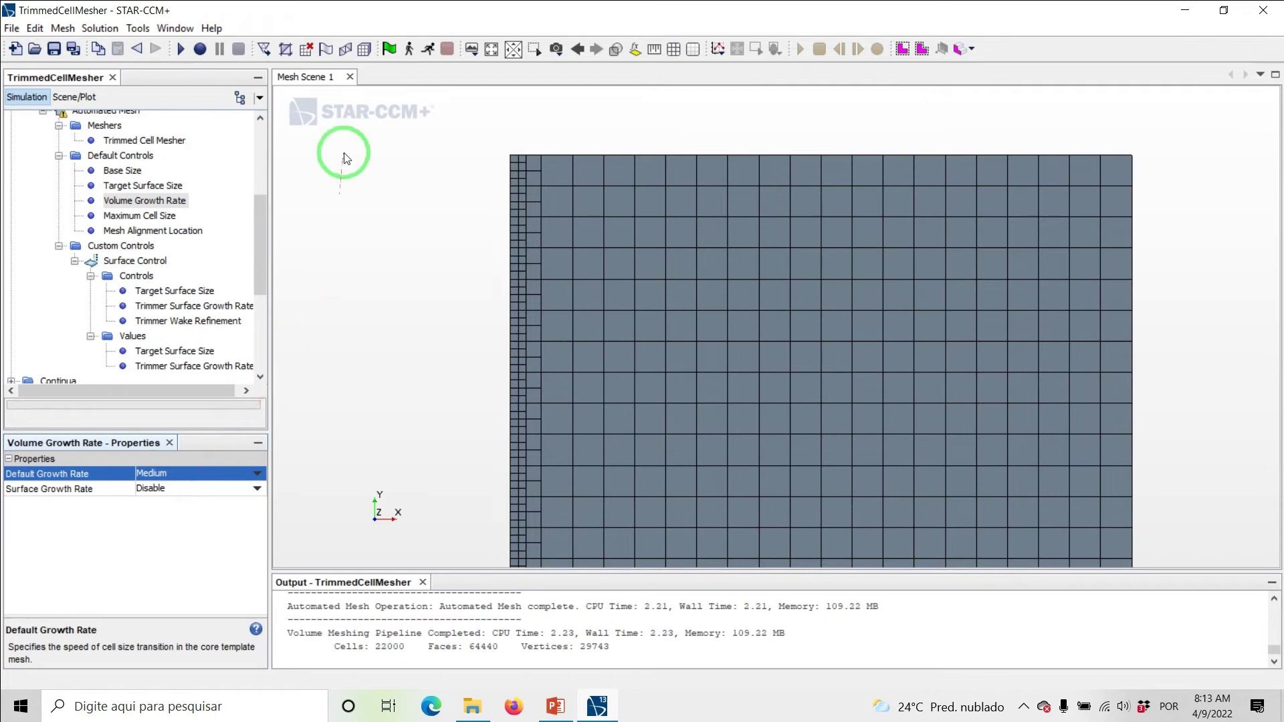
{"action": "left_click", "coordinate": [368, 52]}
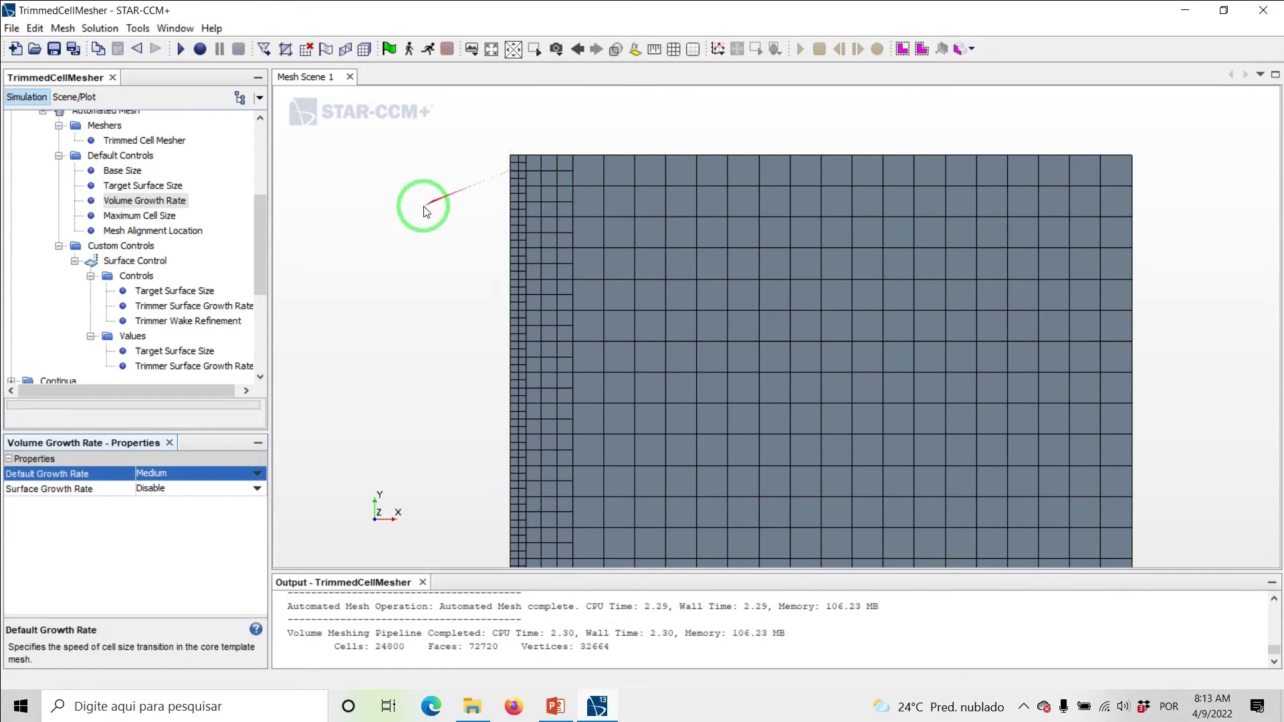
Step: Change the default volume growth rate to Slow and regenerate the volume mesh
{"action": "left_click", "coordinate": [226, 470]}
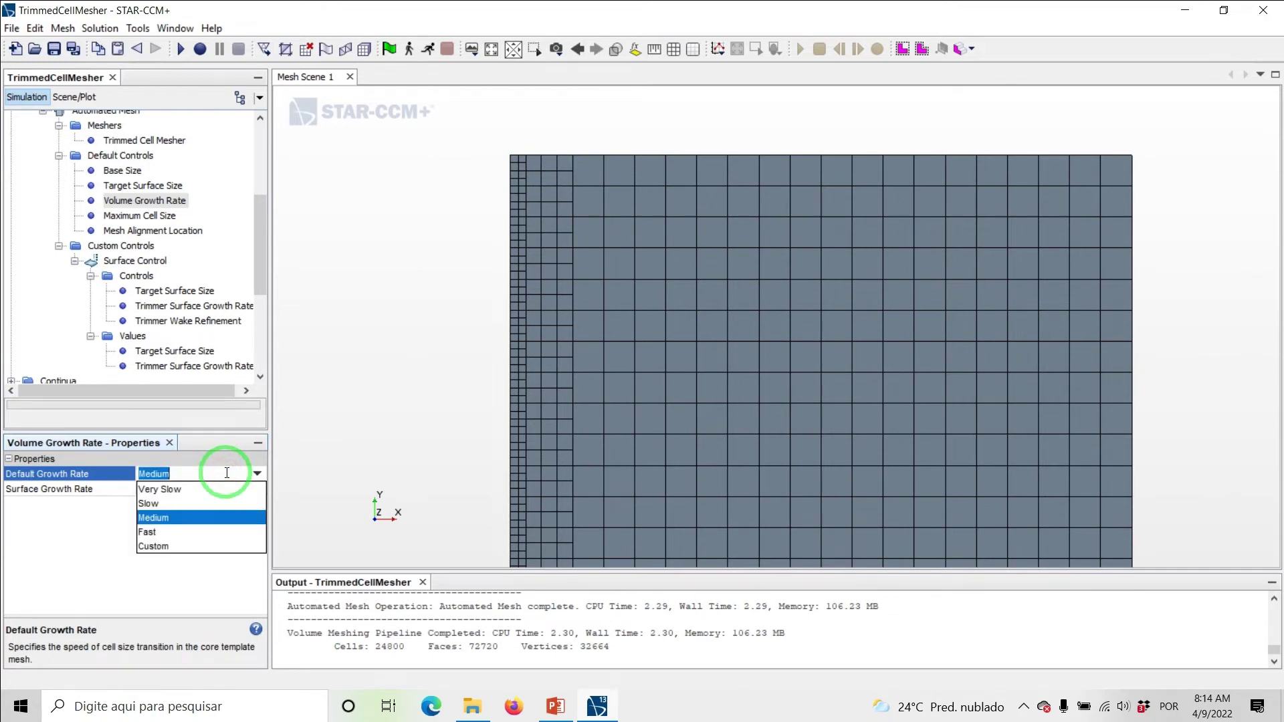
{"action": "left_click", "coordinate": [175, 503]}
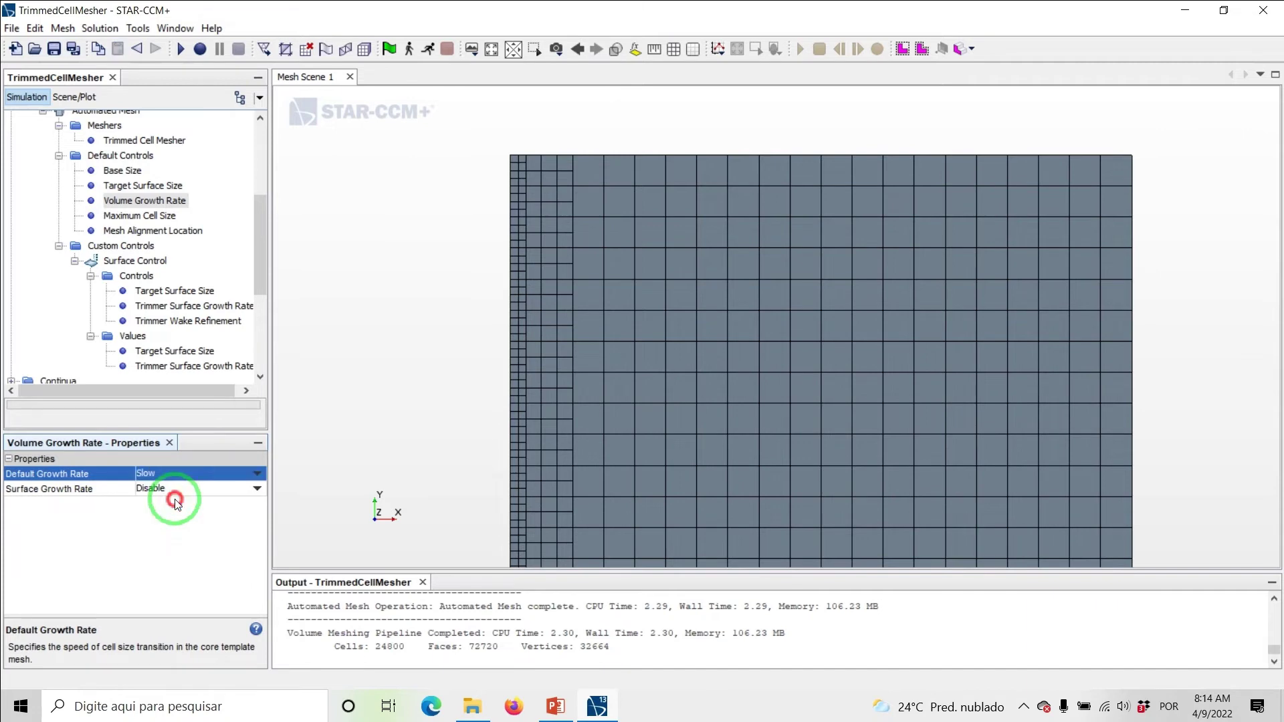
{"action": "left_click", "coordinate": [362, 51]}
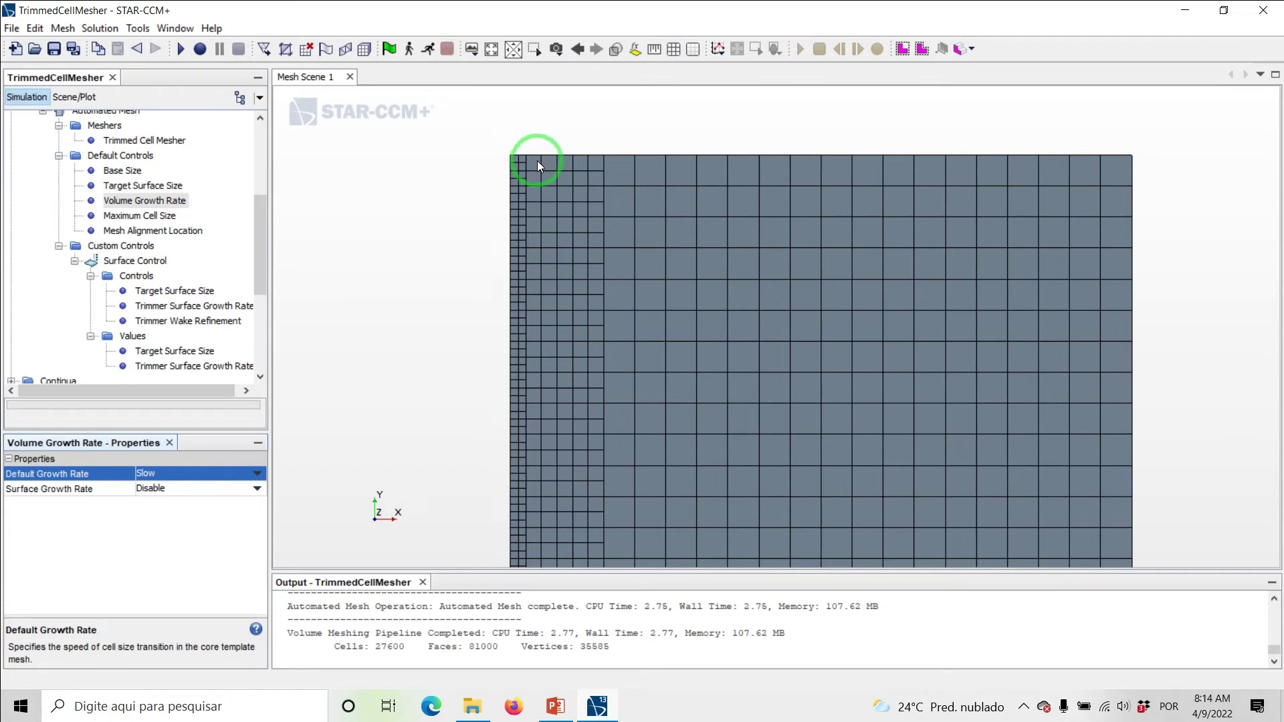
{"action": "mouse_move", "coordinate": [509, 159]}
{"action": "left_mouse_down"}
{"action": "mouse_move", "coordinate": [661, 244]}
{"action": "mouse_move", "coordinate": [748, 204]}
{"action": "mouse_move", "coordinate": [698, 157]}
{"action": "mouse_move", "coordinate": [691, 204]}
{"action": "mouse_move", "coordinate": [720, 140]}
{"action": "mouse_move", "coordinate": [694, 171]}
{"action": "mouse_move", "coordinate": [700, 185]}
{"action": "mouse_move", "coordinate": [618, 125]}
{"action": "mouse_move", "coordinate": [533, 118]}
{"action": "mouse_move", "coordinate": [549, 142]}
{"action": "mouse_move", "coordinate": [533, 158]}
{"action": "mouse_move", "coordinate": [589, 162]}
{"action": "mouse_move", "coordinate": [562, 161]}
{"action": "left_mouse_up"}
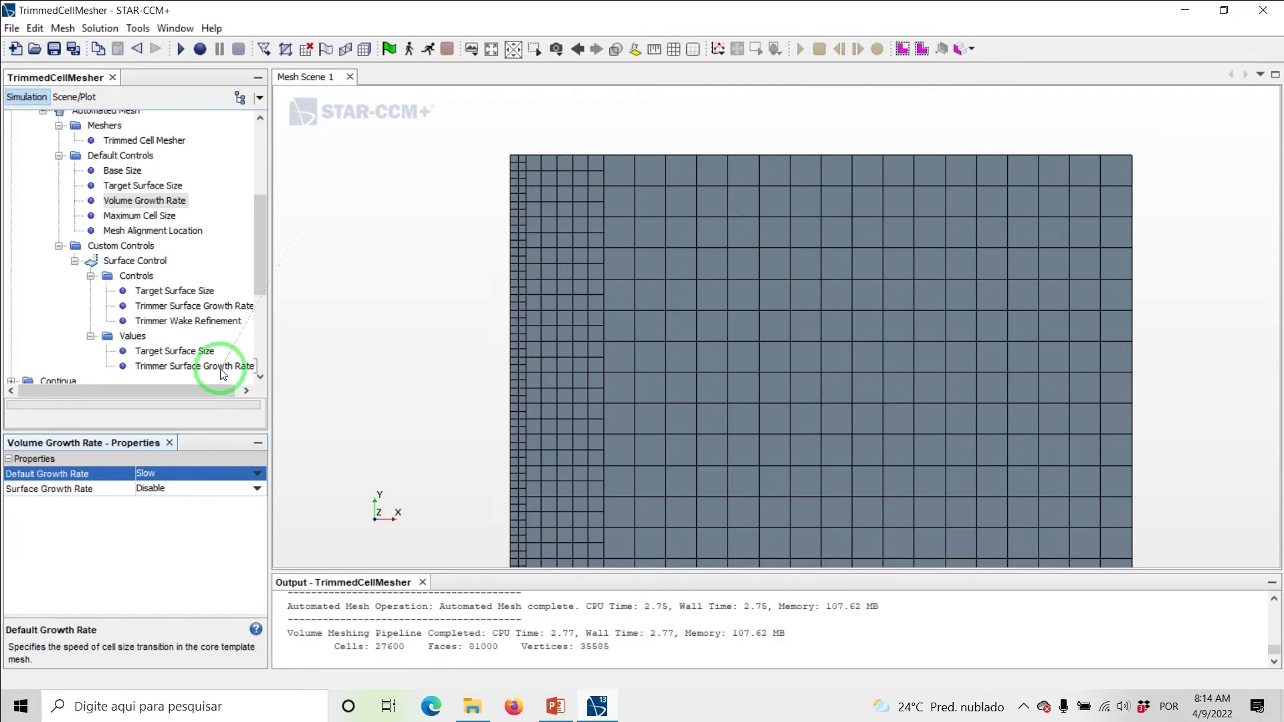
Step: Change the default volume growth rate to Very Slow and regenerate the volume mesh
{"action": "left_click_drag", "start_coordinate": [221, 401], "coordinate": [234, 458]}
{"action": "left_click", "coordinate": [236, 472]}
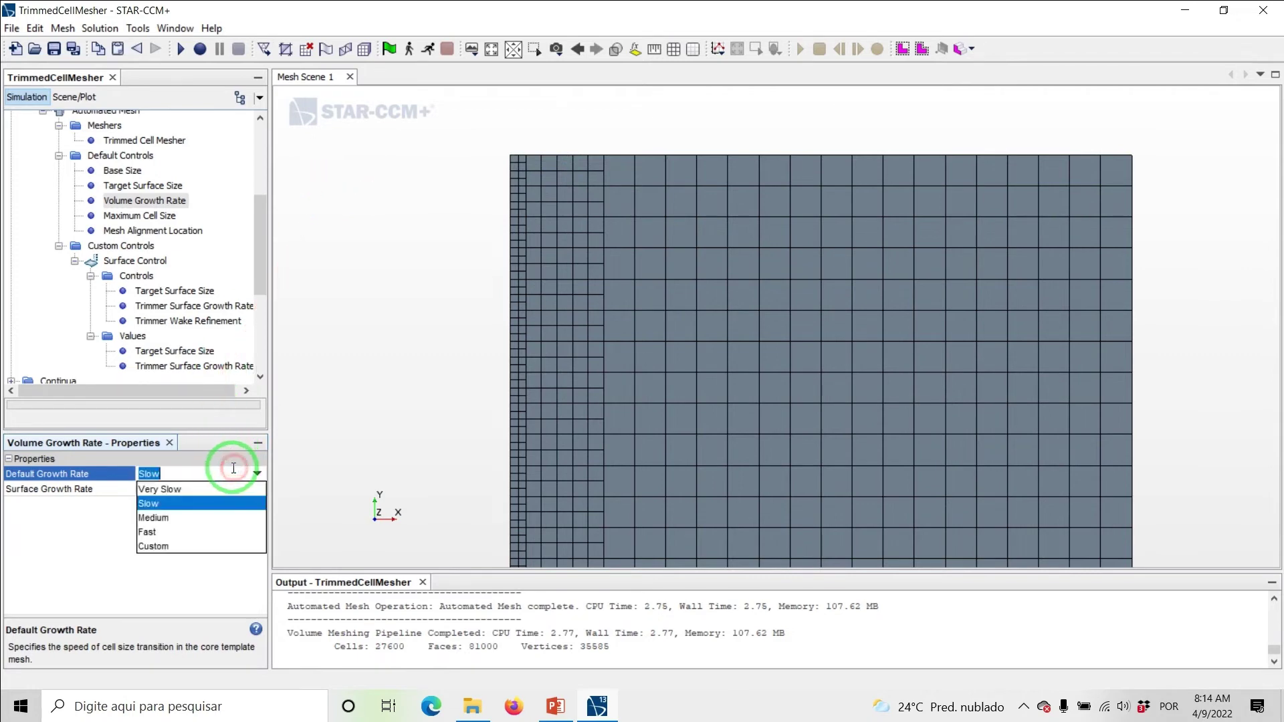
{"action": "left_click", "coordinate": [160, 488]}
{"action": "left_click", "coordinate": [365, 51]}
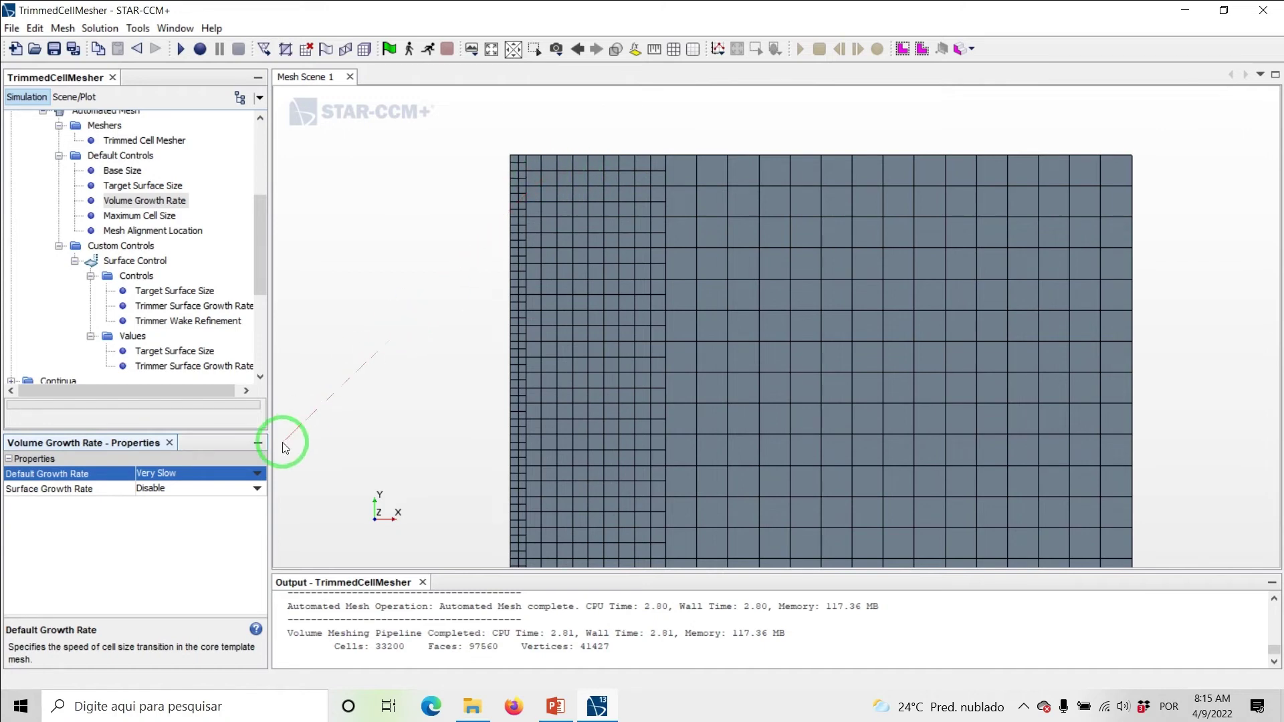
Step: Set the default volume growth rate to Custom with 4 growth layers and regenerate the volume mesh
{"action": "left_click", "coordinate": [236, 474]}
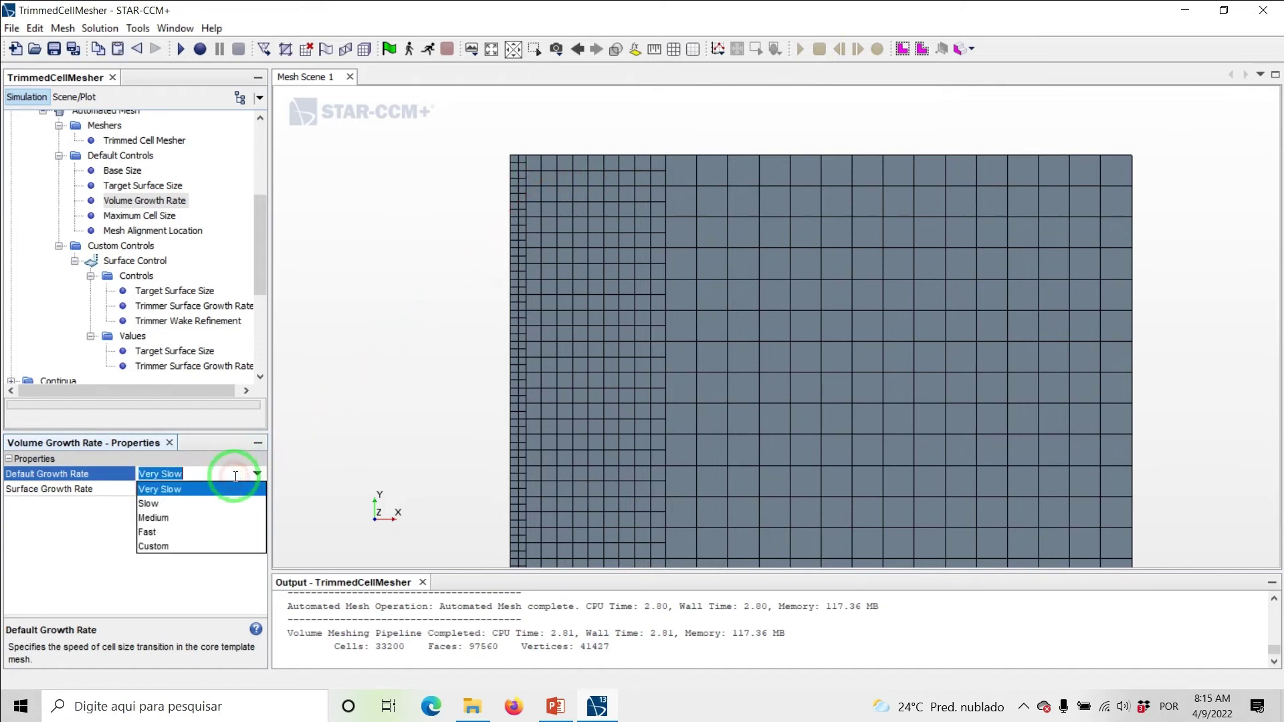
{"action": "left_click", "coordinate": [168, 546]}
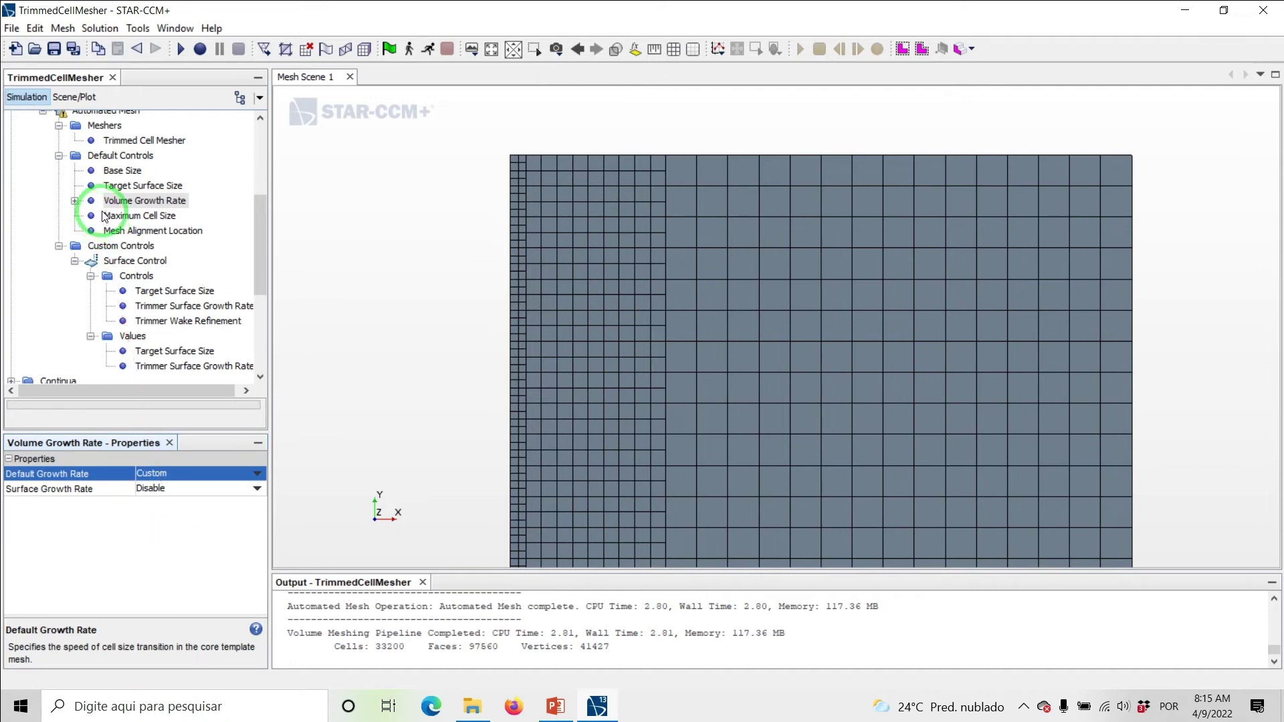
{"action": "left_click", "coordinate": [75, 201]}
{"action": "left_click", "coordinate": [134, 215]}
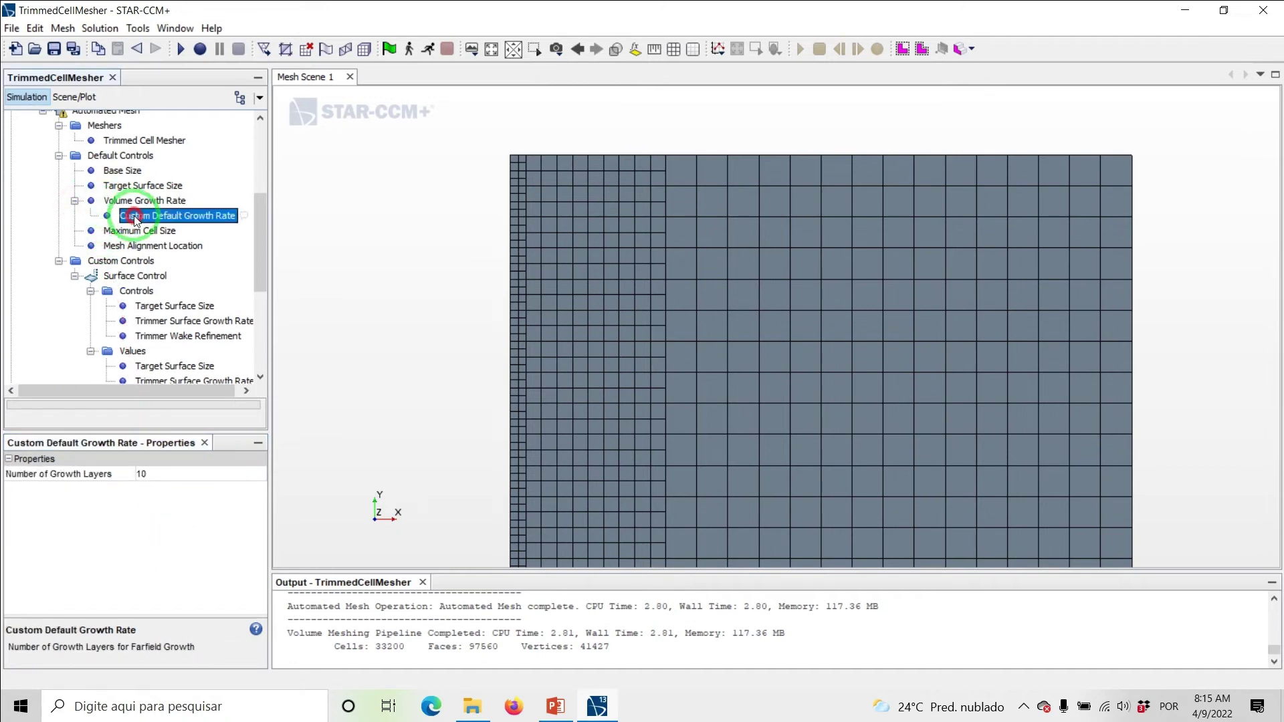
{"action": "left_click", "coordinate": [176, 476]}
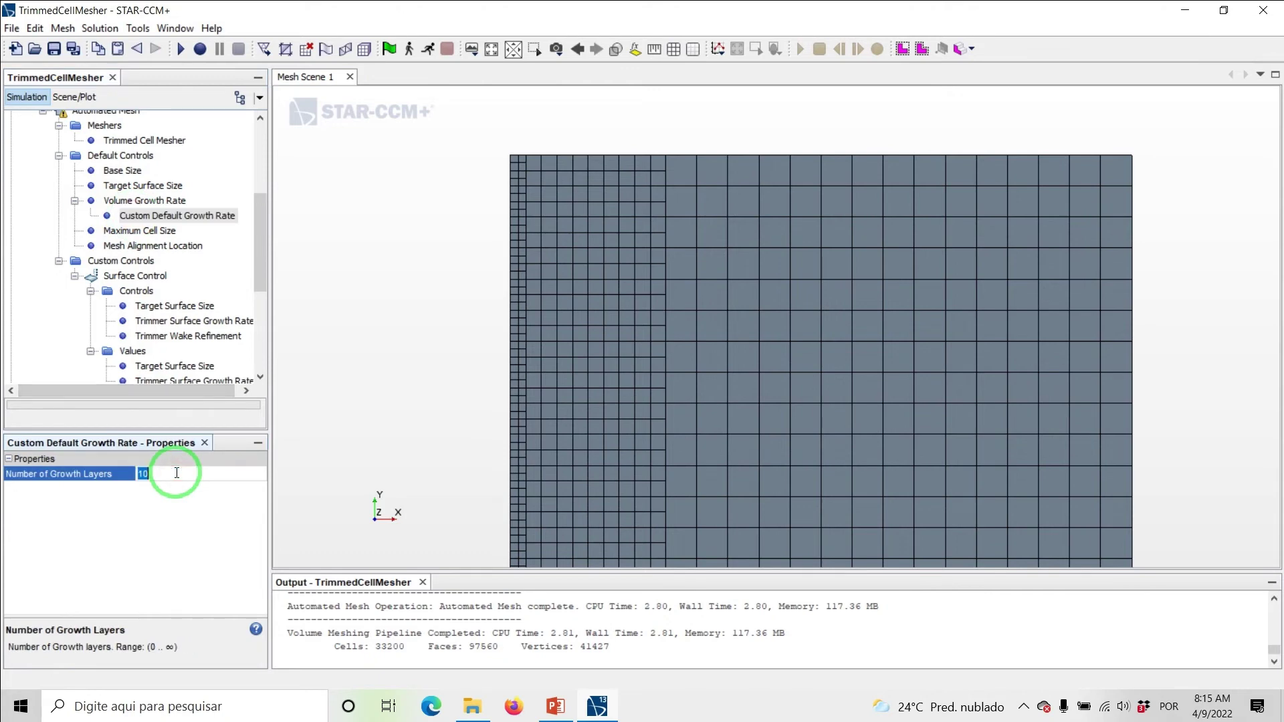
{"action": "type", "text": "4"}
{"action": "key", "text": "Return"}
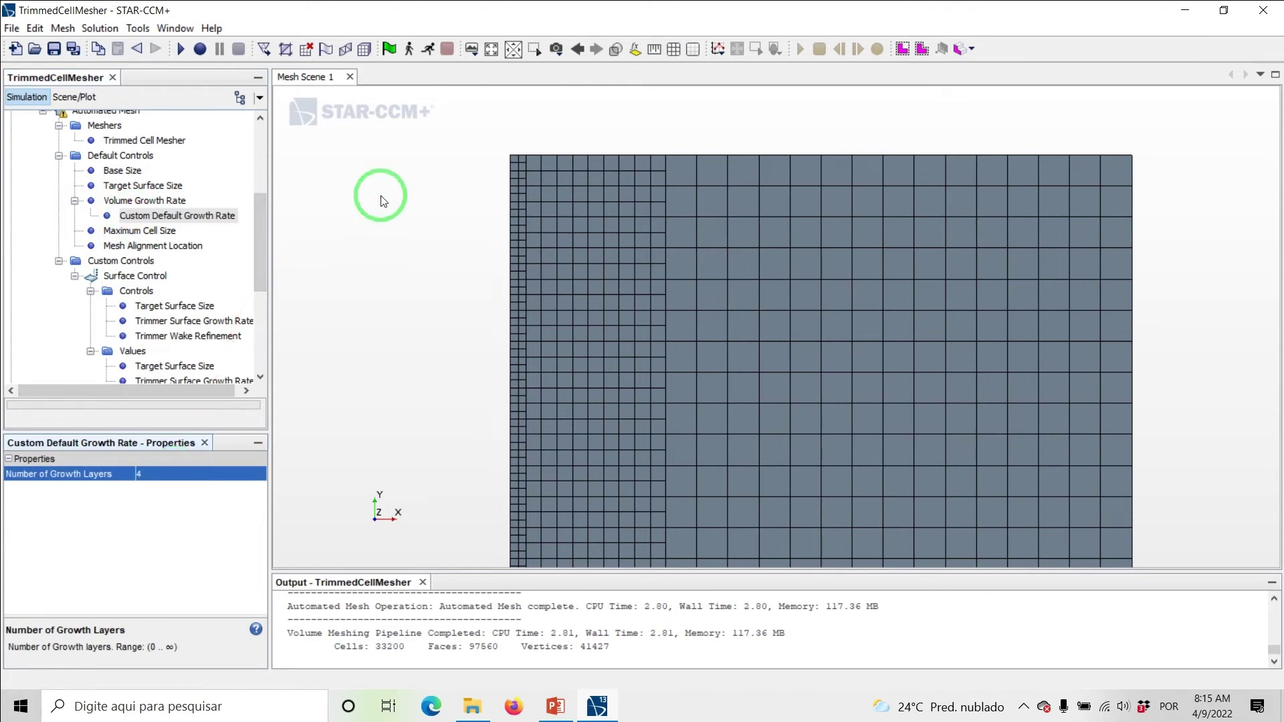
{"action": "left_click", "coordinate": [364, 50]}
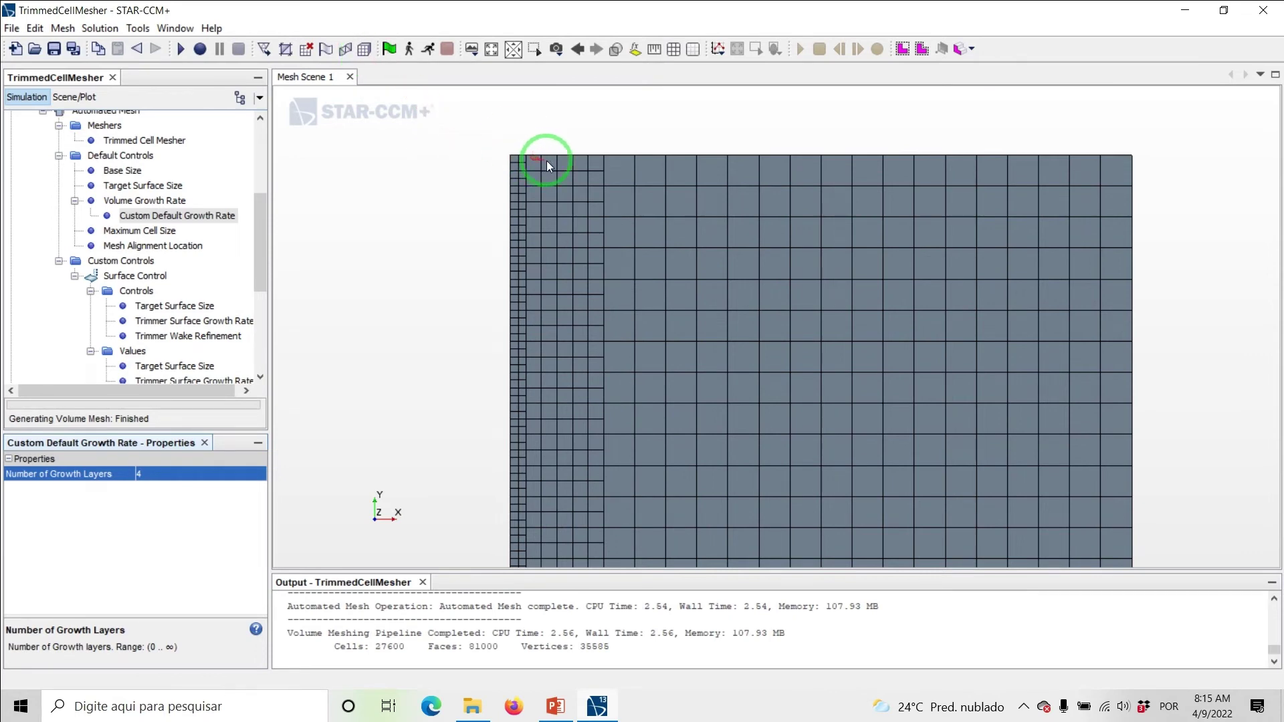
{"action": "mouse_move", "coordinate": [596, 166]}
{"action": "left_mouse_down"}
{"action": "mouse_move", "coordinate": [507, 148]}
{"action": "mouse_move", "coordinate": [582, 168]}
{"action": "left_mouse_up"}
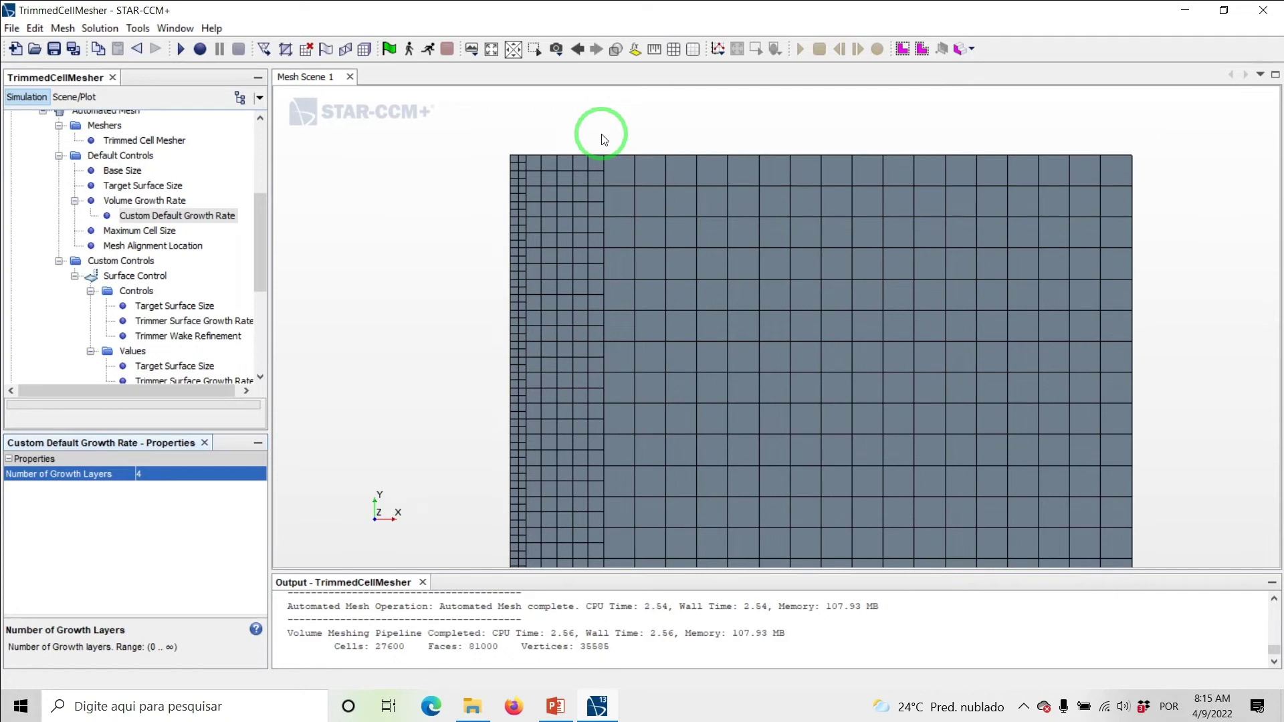
Step: Set the Inlet surface control's Trimmer Surface Growth Rate to Fast and generate the volume mesh
{"action": "mouse_move", "coordinate": [258, 210]}
{"action": "left_mouse_down"}
{"action": "mouse_move", "coordinate": [262, 239]}
{"action": "mouse_move", "coordinate": [264, 227]}
{"action": "left_mouse_up"}
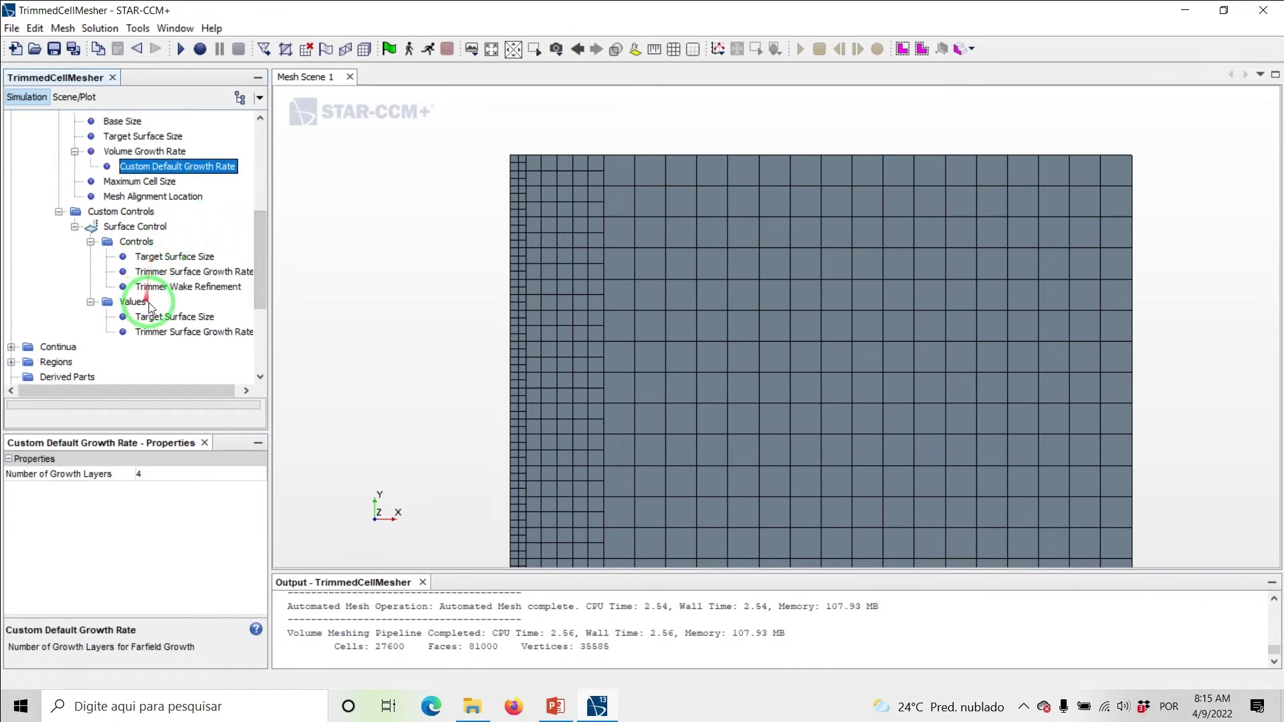
{"action": "left_click", "coordinate": [168, 332]}
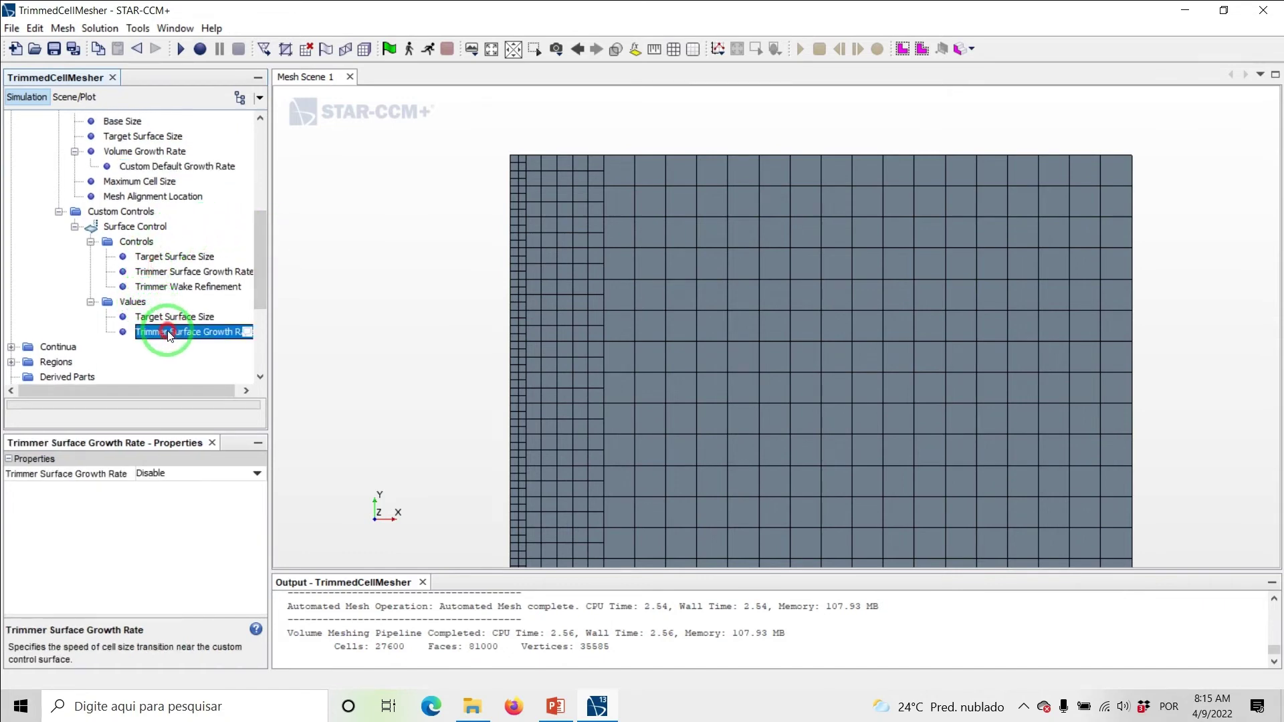
{"action": "left_click", "coordinate": [193, 474]}
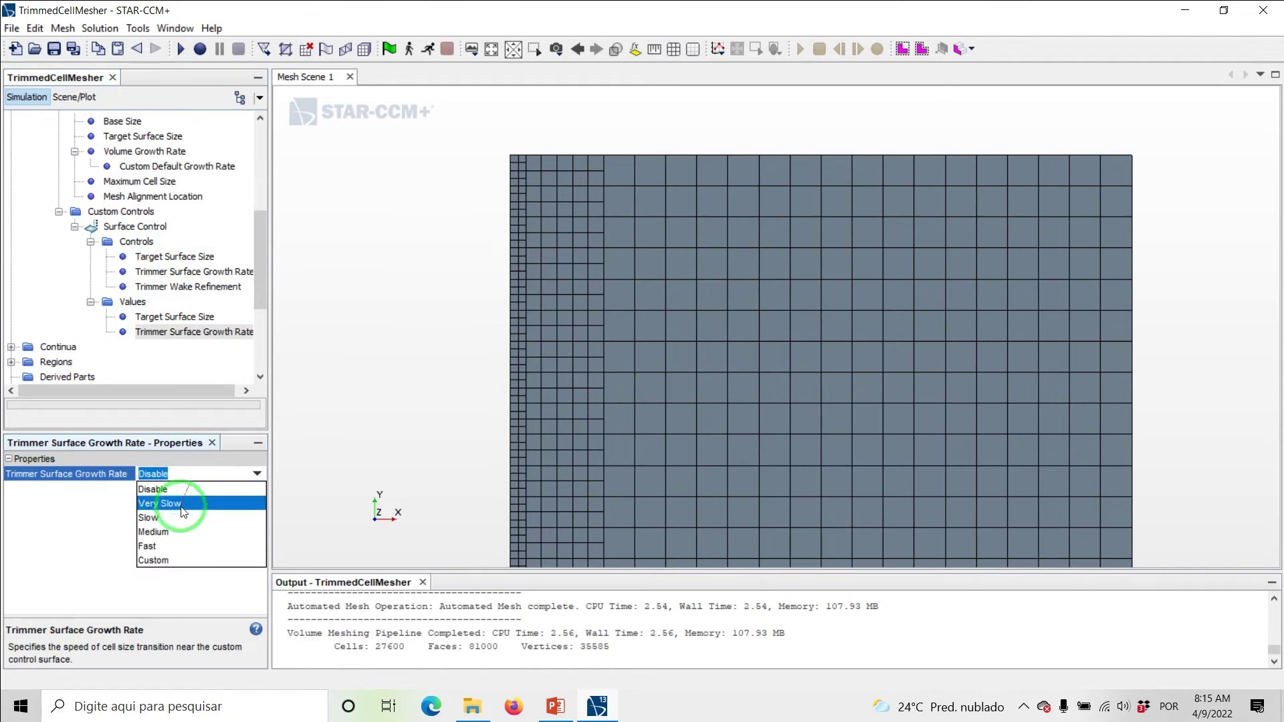
{"action": "left_click", "coordinate": [175, 547]}
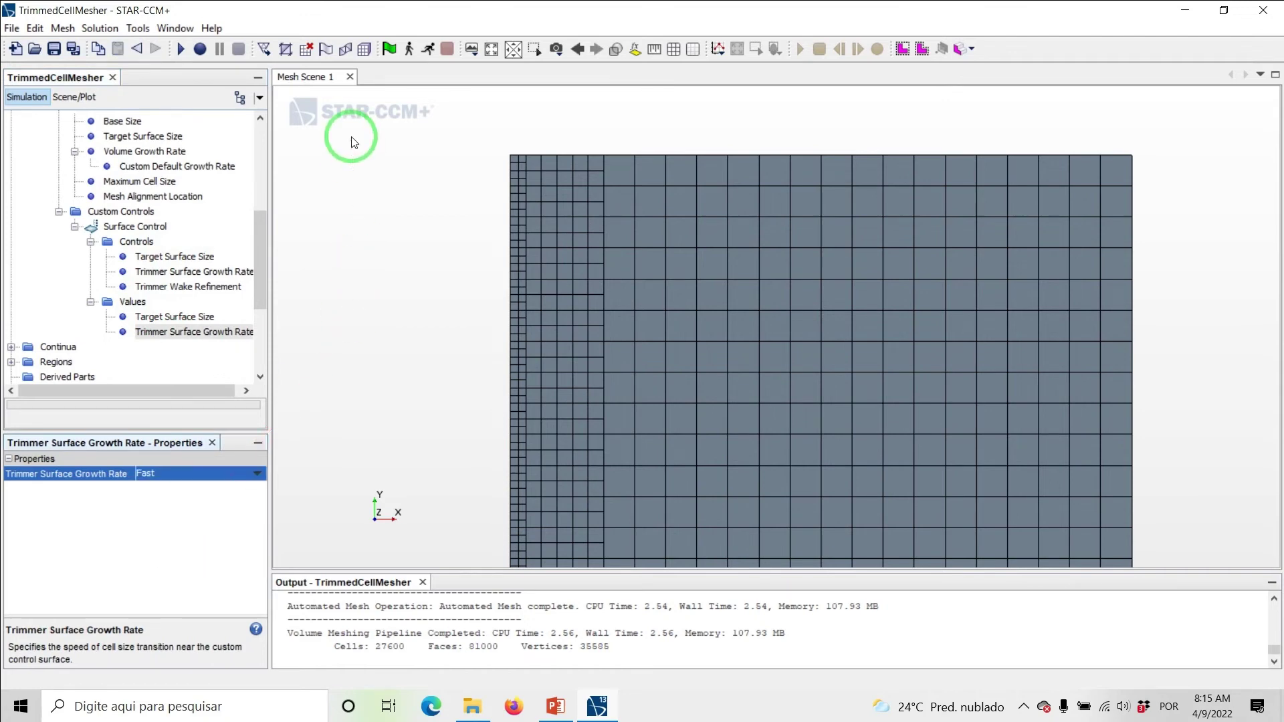
{"action": "left_click", "coordinate": [365, 49]}
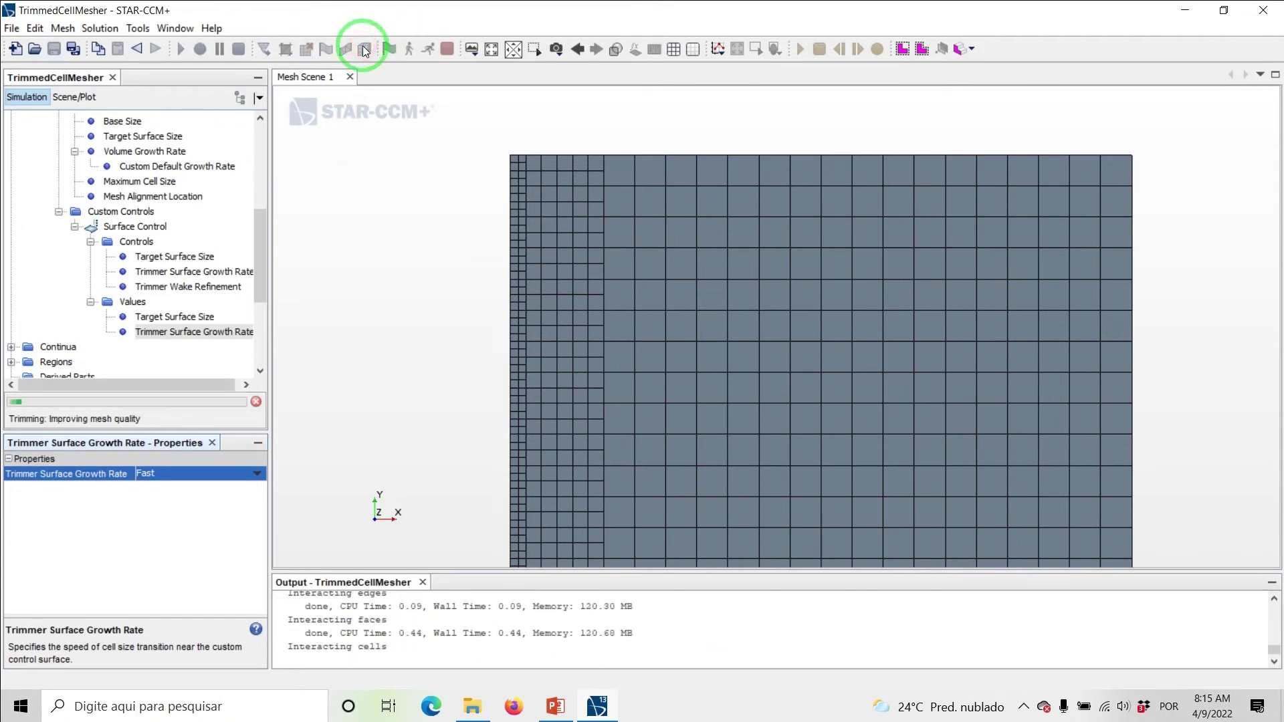
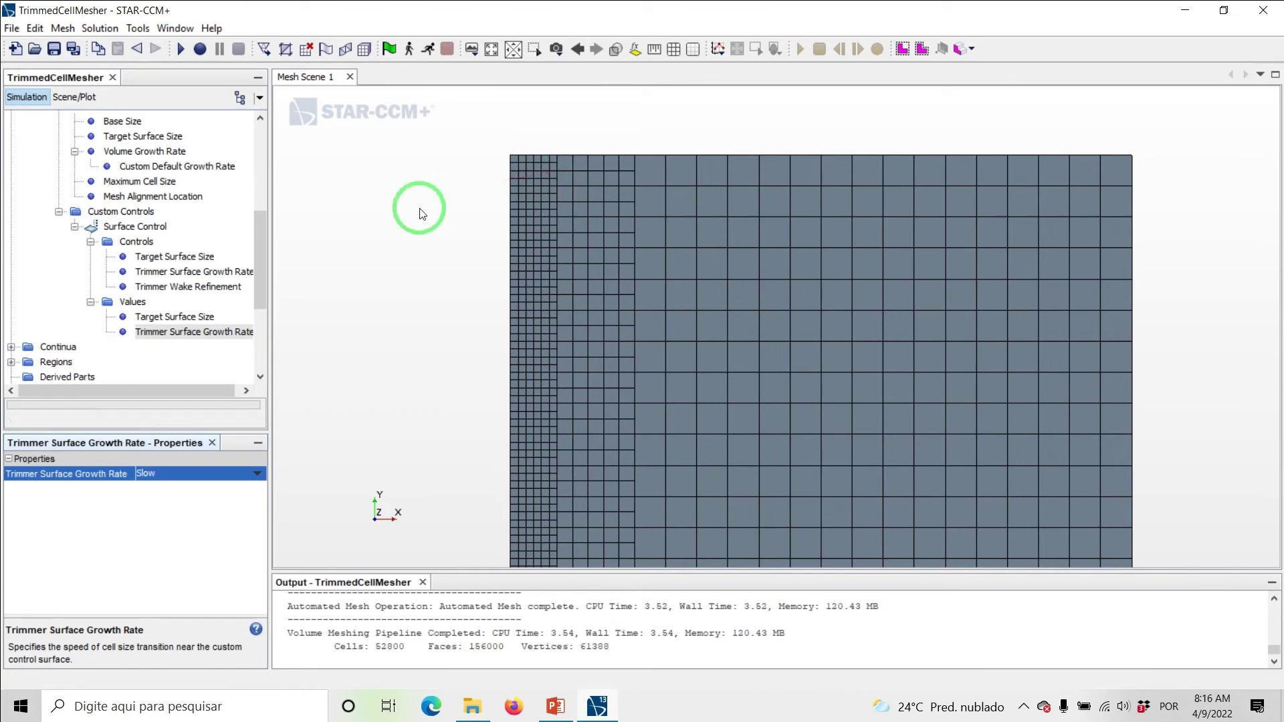
Step: Change the Inlet surface control's Trimmer Surface Growth Rate to Very Slow and regenerate the volume mesh
{"action": "left_click", "coordinate": [240, 473]}
{"action": "left_click", "coordinate": [194, 505]}
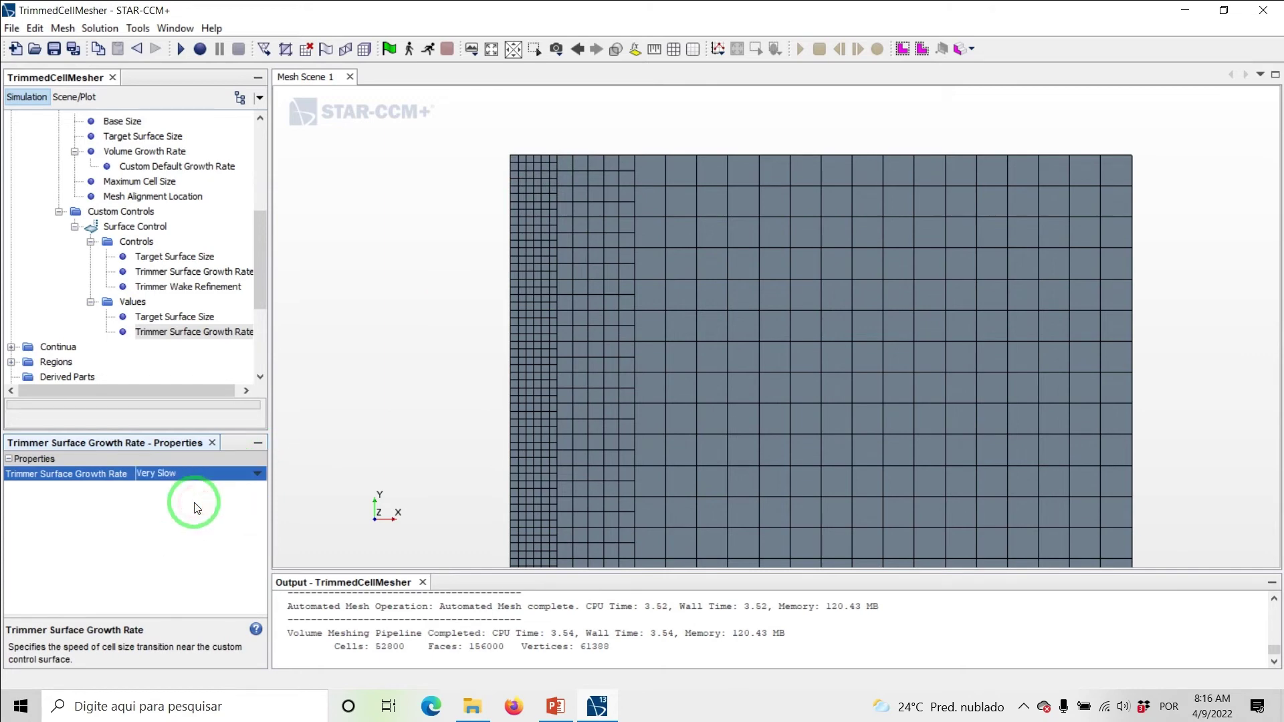
{"action": "left_click", "coordinate": [364, 50]}
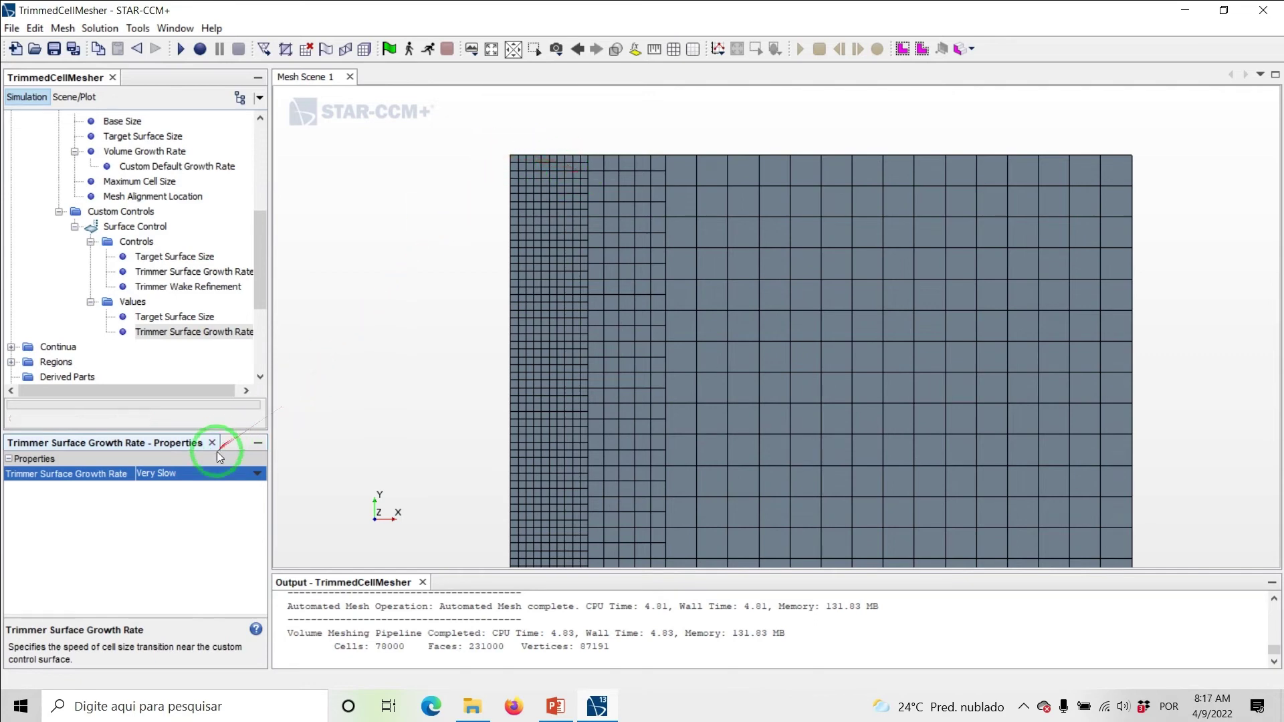
Step: Set the surface control's Trimmer Surface Growth Rate to Custom with 4 growth layers and regenerate the volume mesh
{"action": "left_click", "coordinate": [213, 475]}
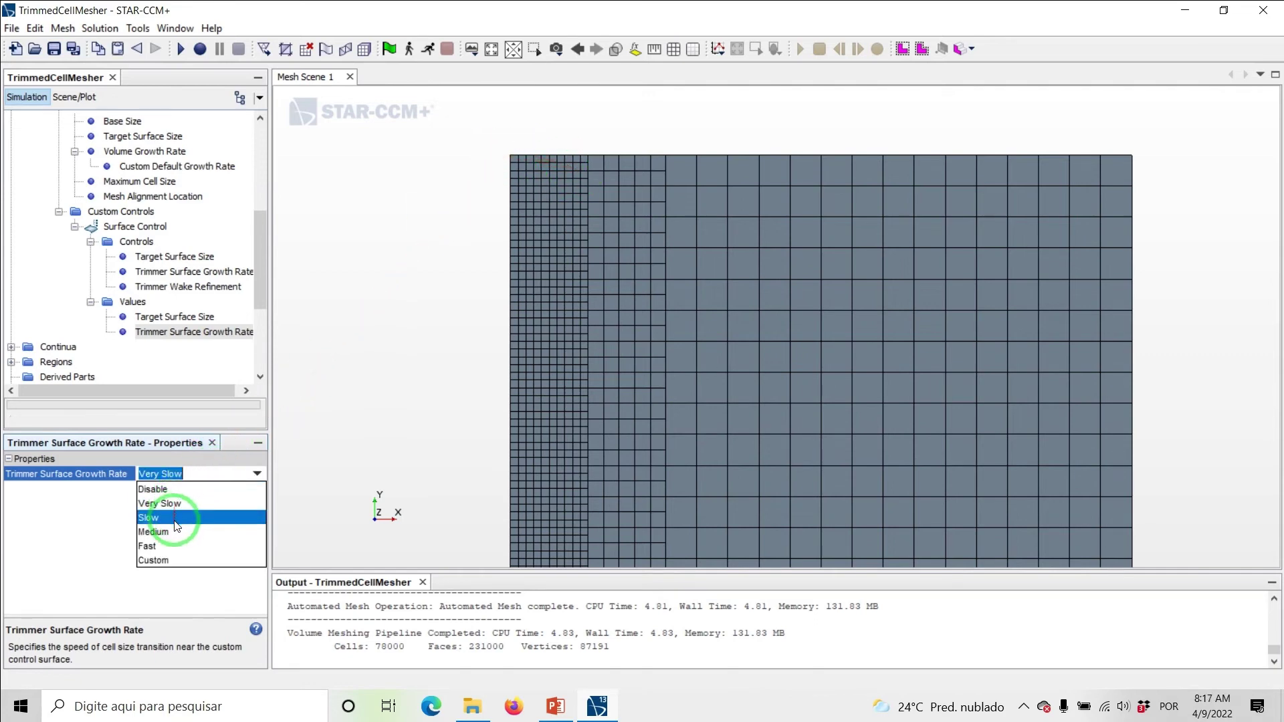
{"action": "left_click", "coordinate": [166, 561]}
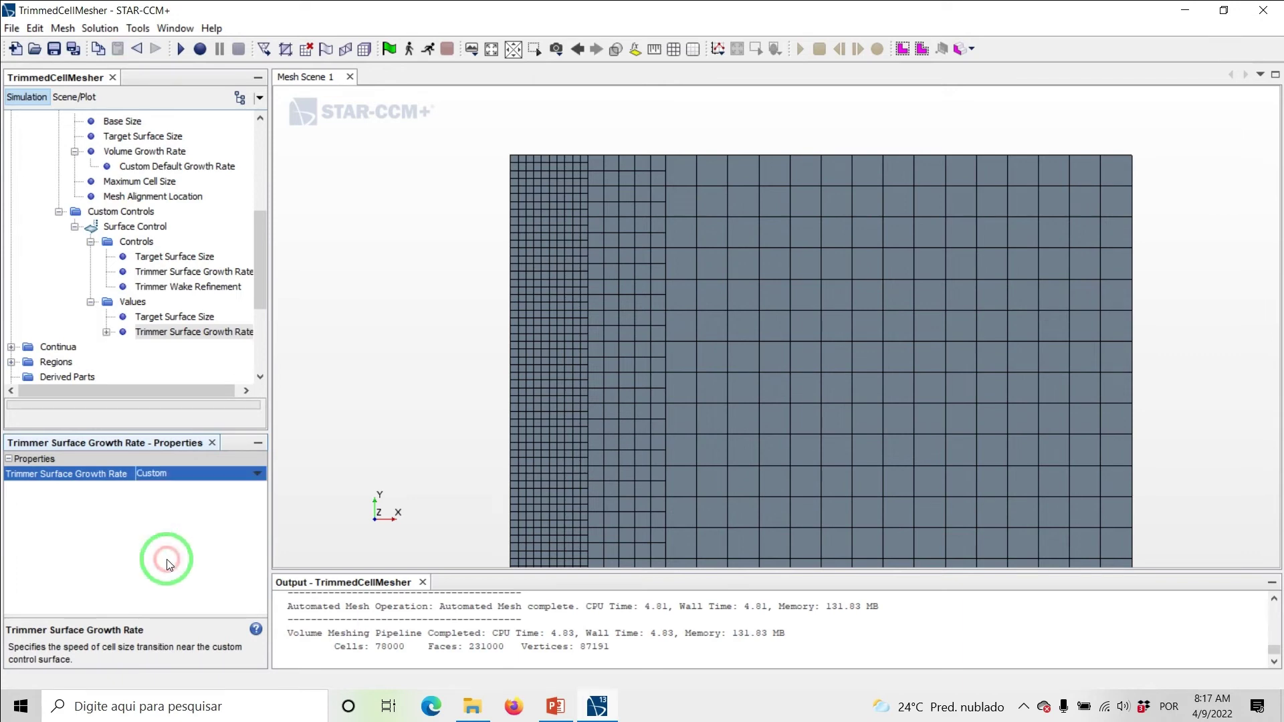
{"action": "left_click", "coordinate": [106, 332]}
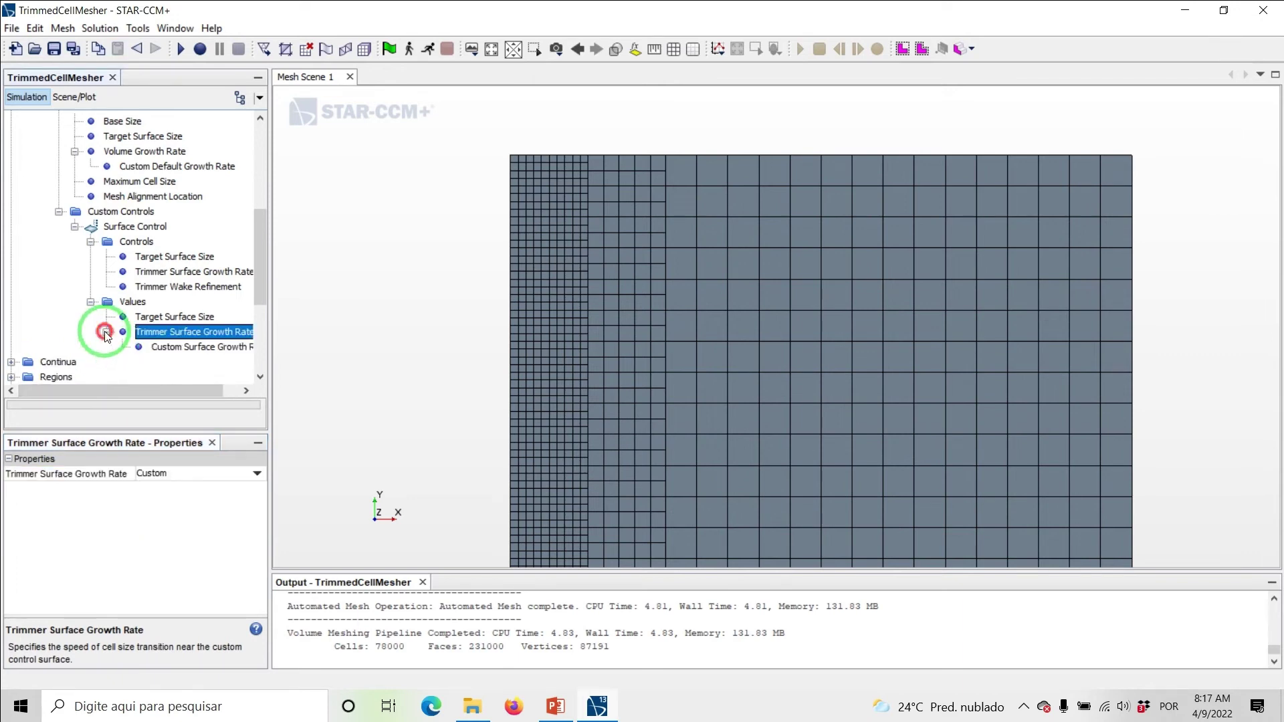
{"action": "left_click", "coordinate": [157, 348]}
{"action": "left_click", "coordinate": [155, 472]}
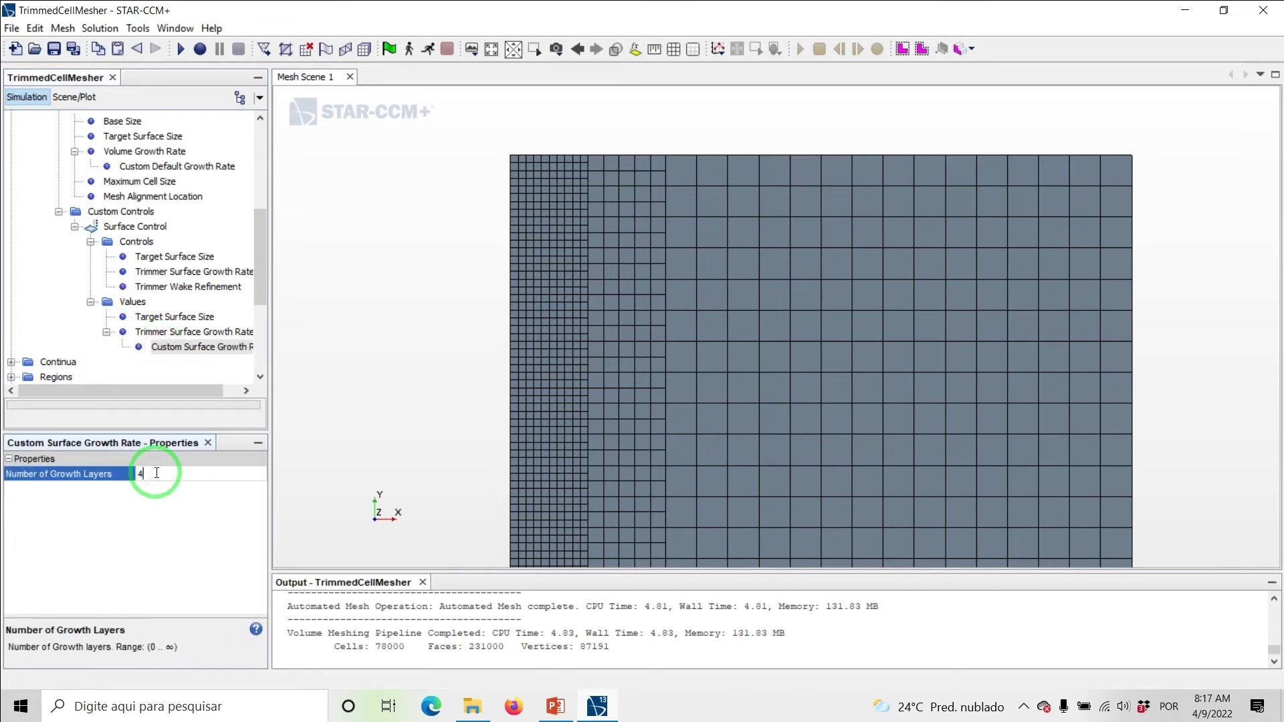
{"action": "key", "text": "Return"}
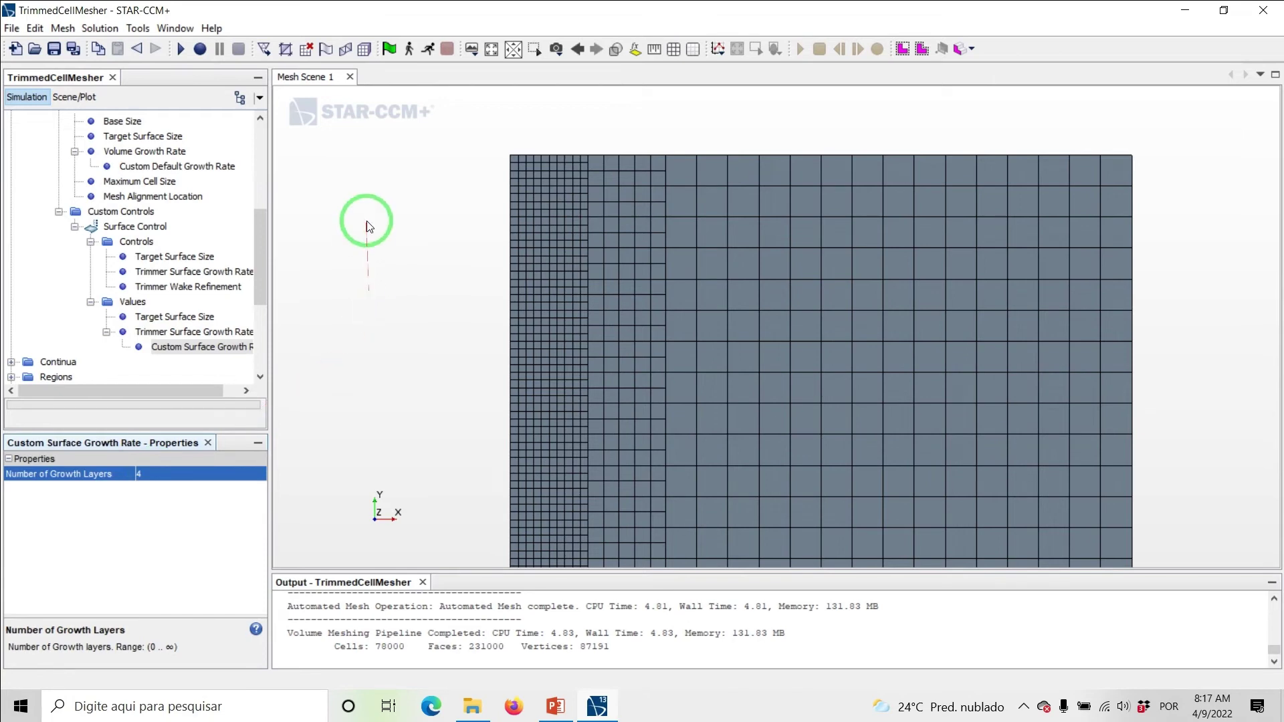
{"action": "left_click", "coordinate": [363, 49]}
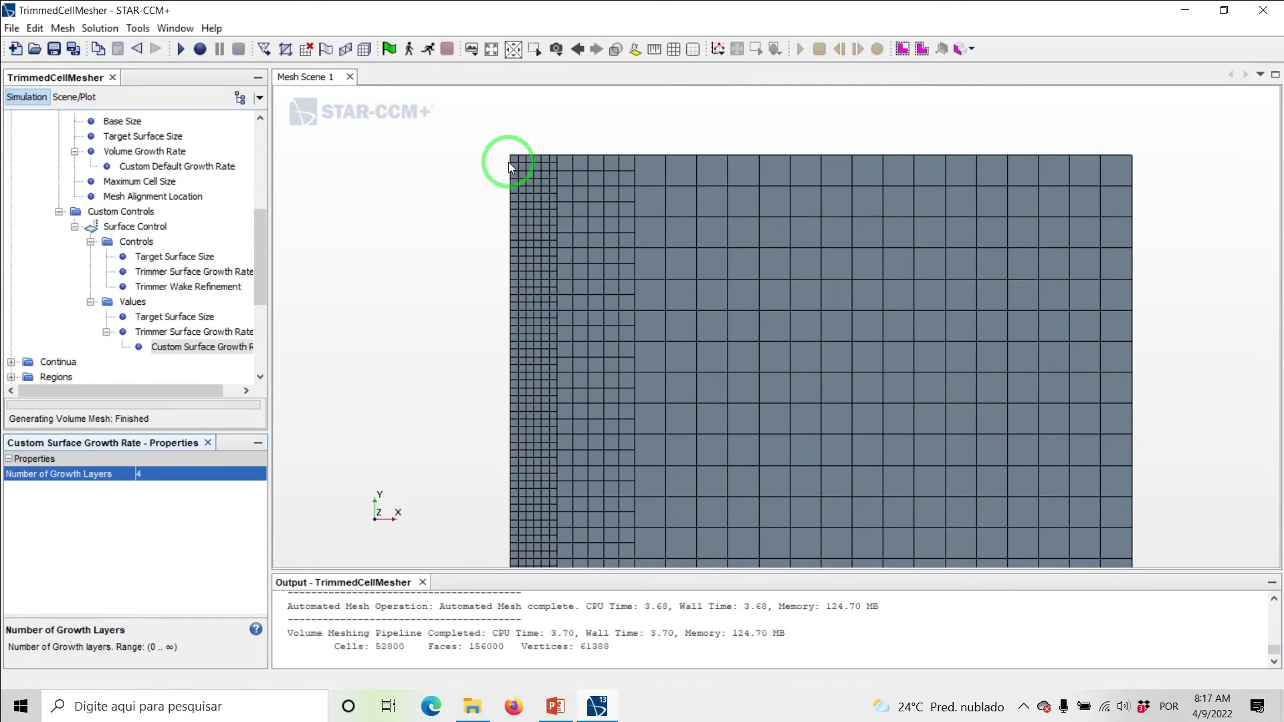
{"action": "key", "text": "alt+Tab"}
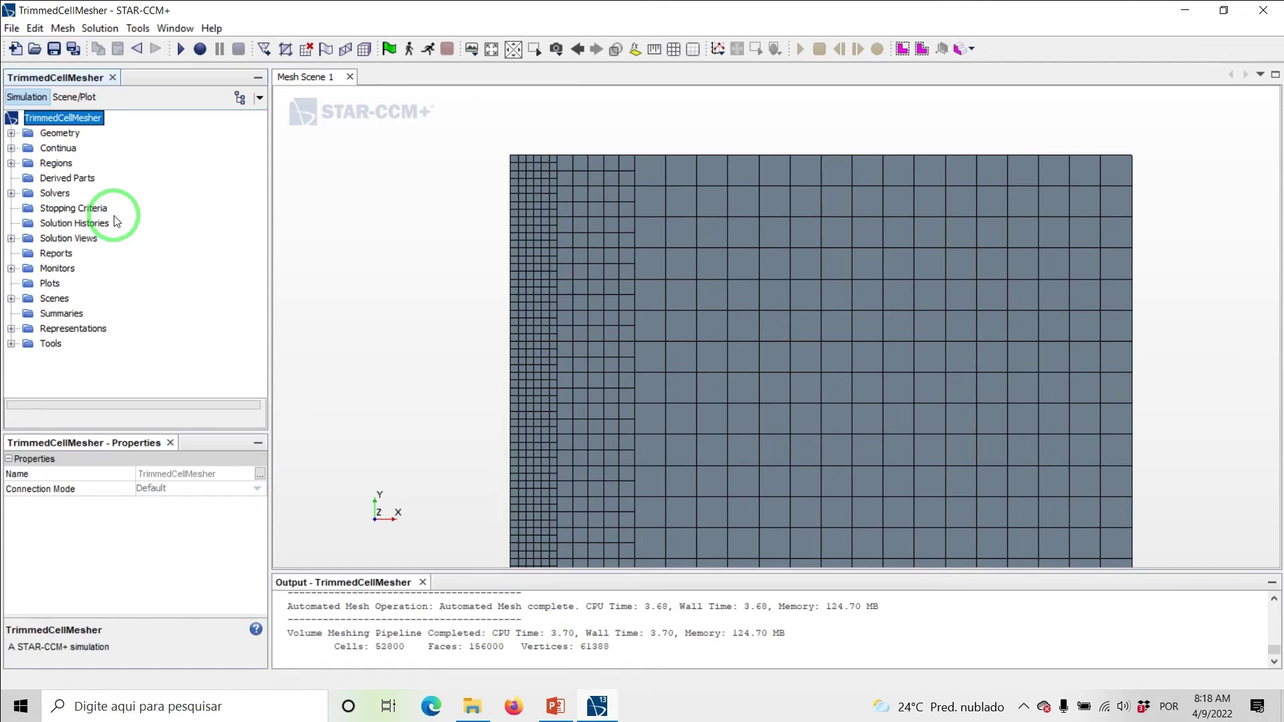
Step: Review the Trimmed Cell Mesher's properties in the Automated Mesh operation
{"action": "left_click", "coordinate": [11, 133]}
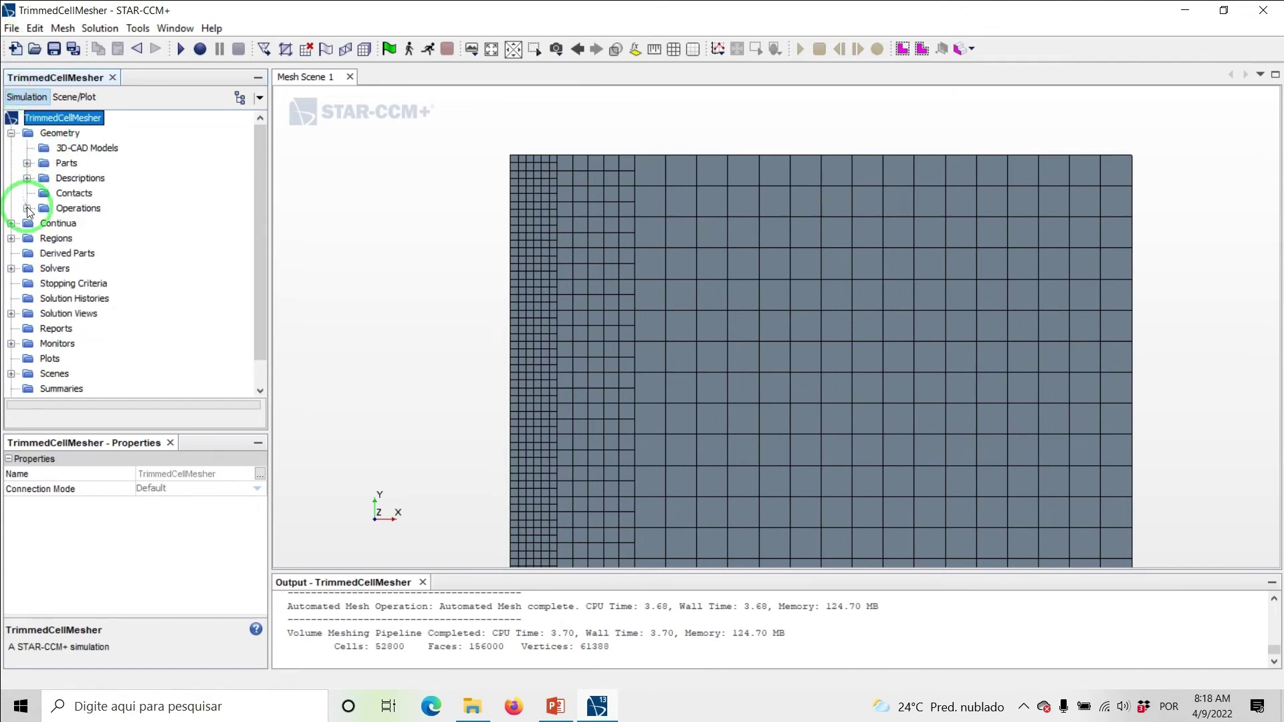
{"action": "left_click", "coordinate": [27, 209]}
{"action": "left_click", "coordinate": [42, 224]}
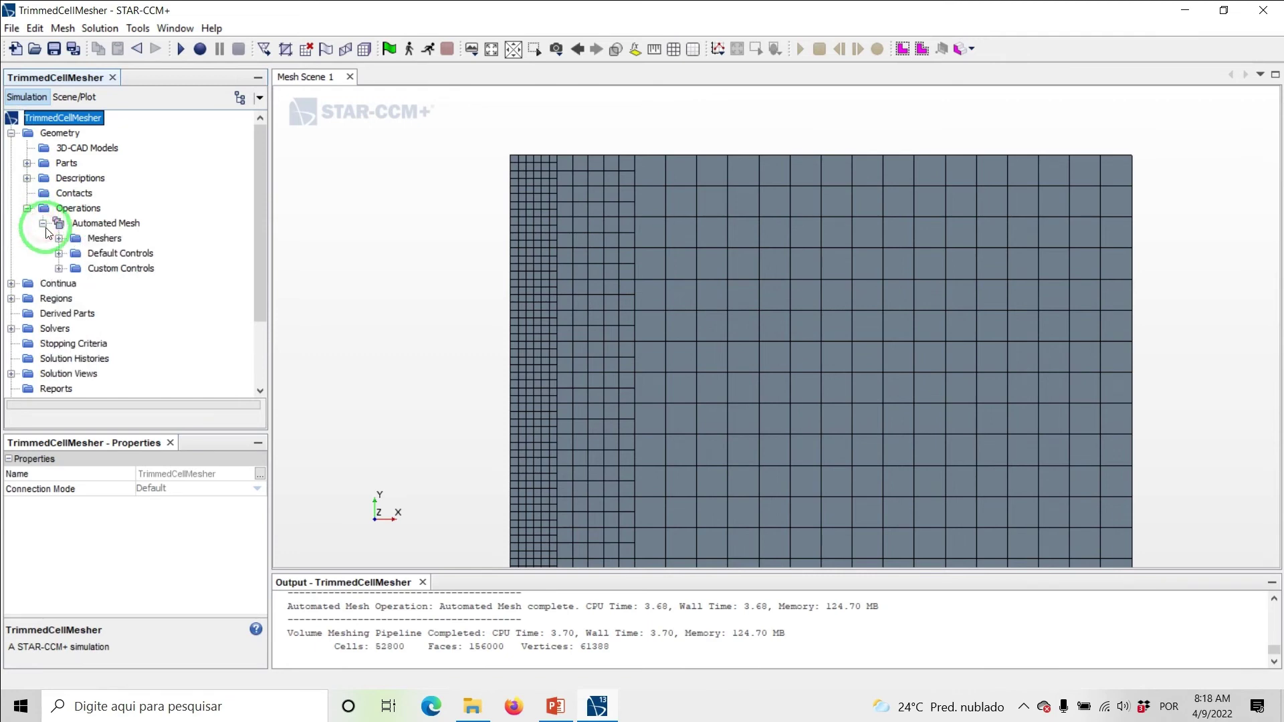
{"action": "left_click", "coordinate": [59, 239]}
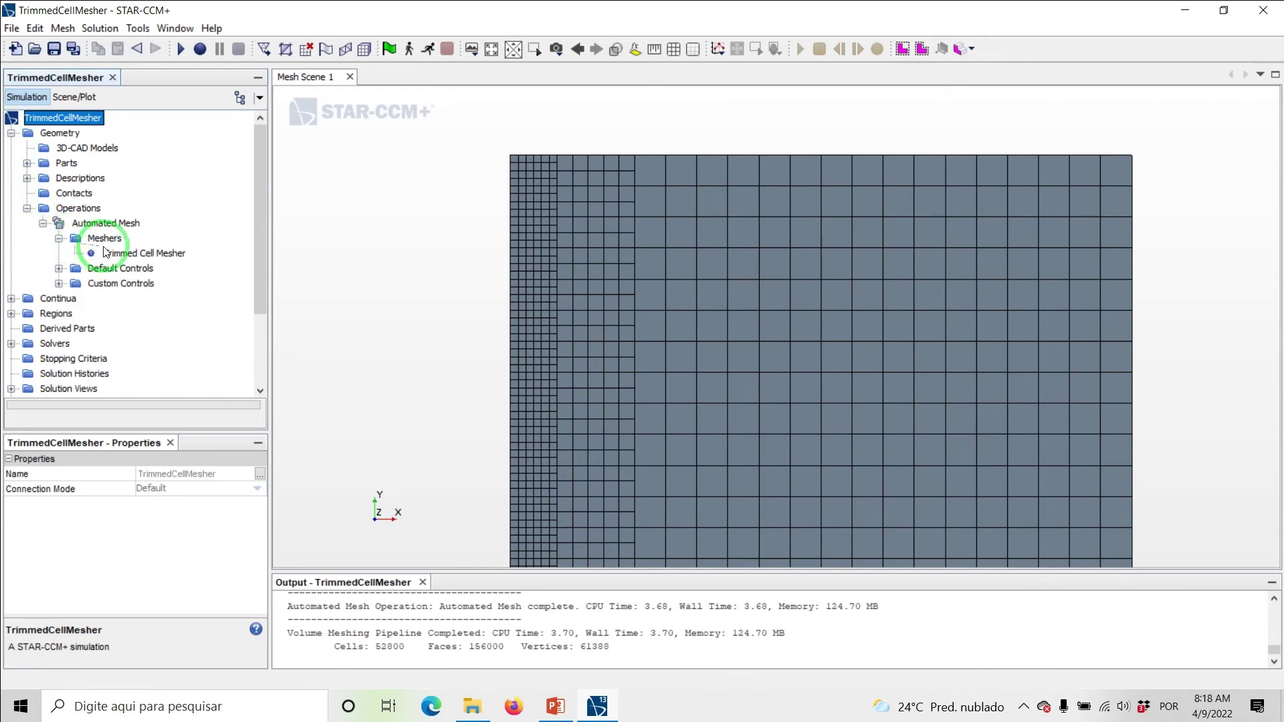
{"action": "left_click", "coordinate": [125, 254]}
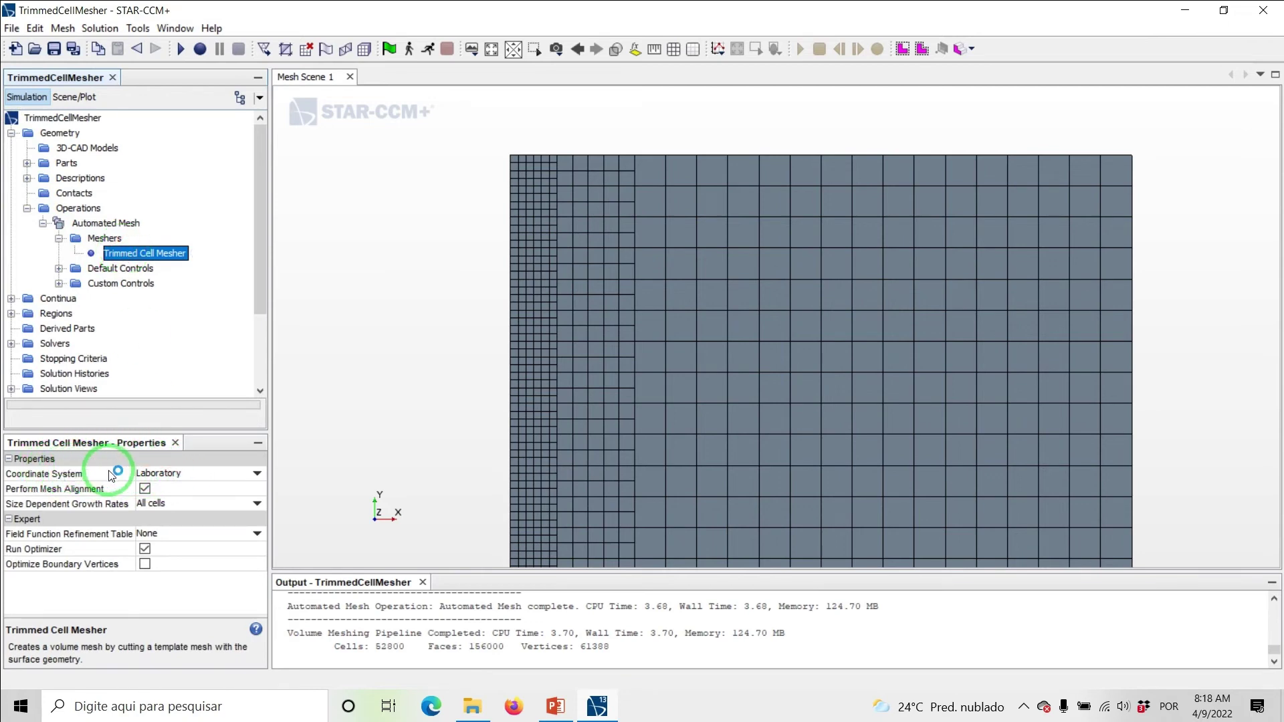
Step: Add a custom volumetric control to the Automated Mesh operation and assign the Block part to it
{"action": "right_click", "coordinate": [117, 286]}
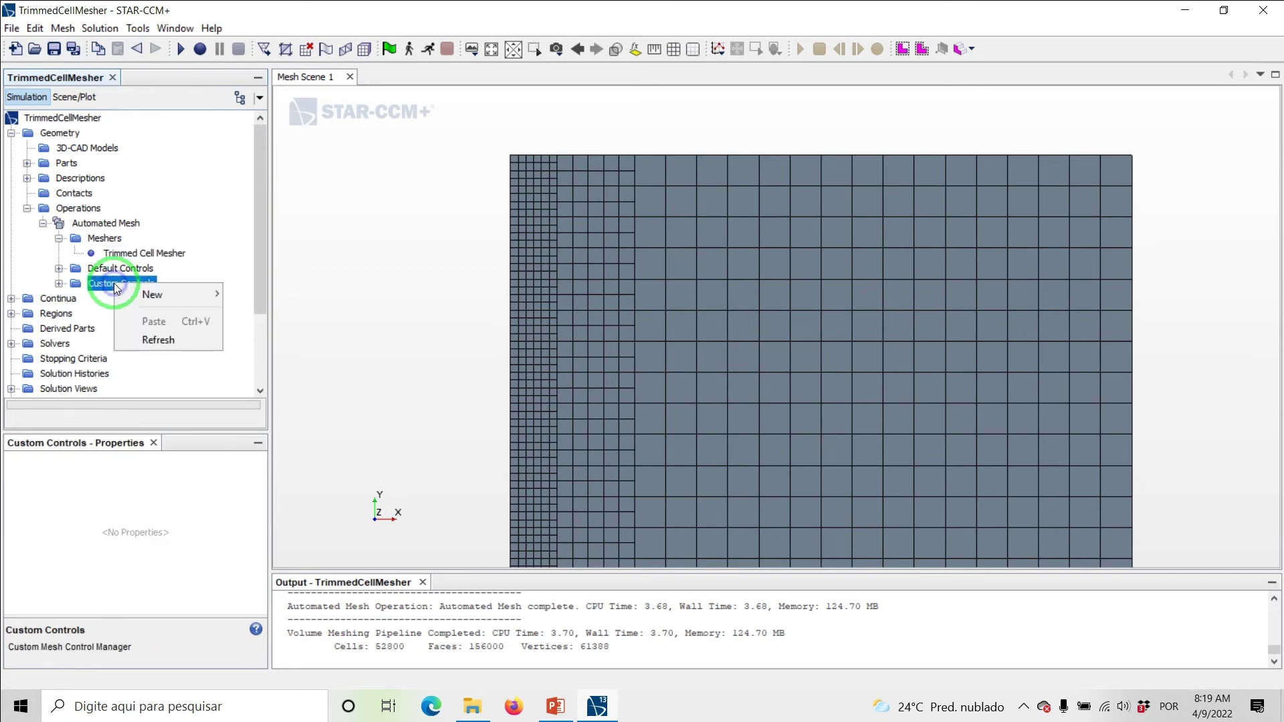
{"action": "mouse_move", "coordinate": [155, 294]}
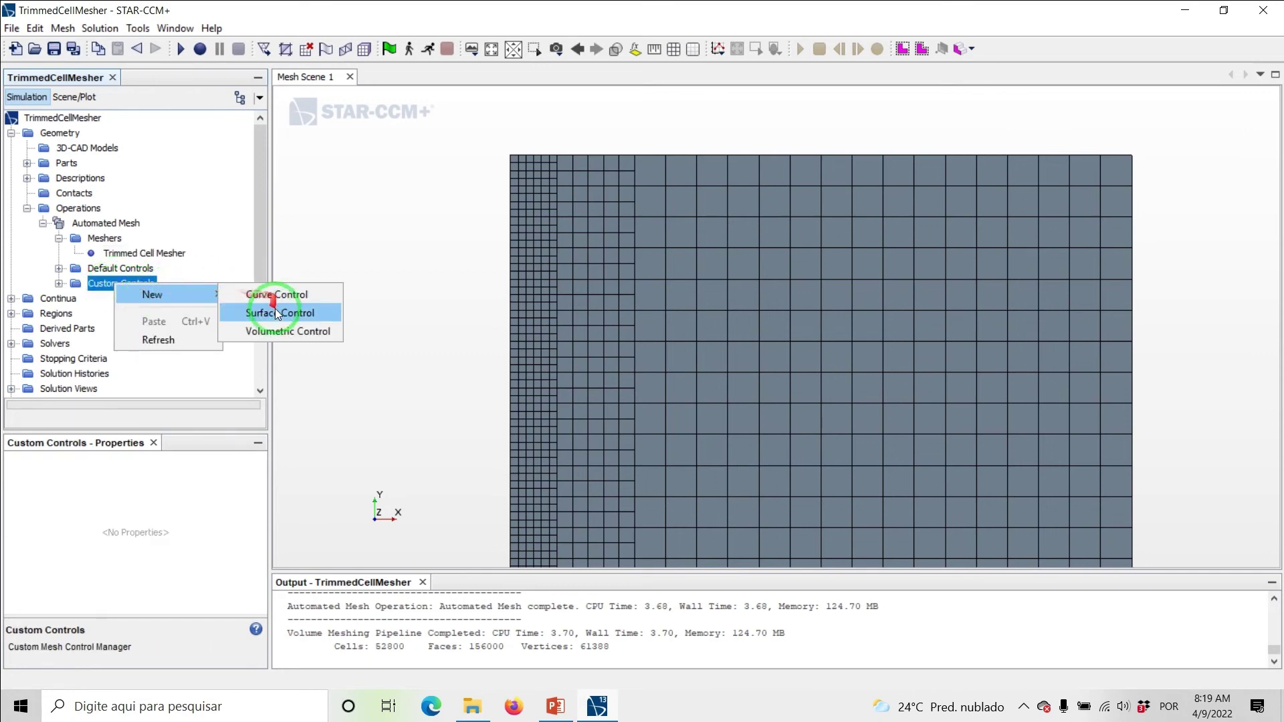
{"action": "left_click", "coordinate": [273, 331]}
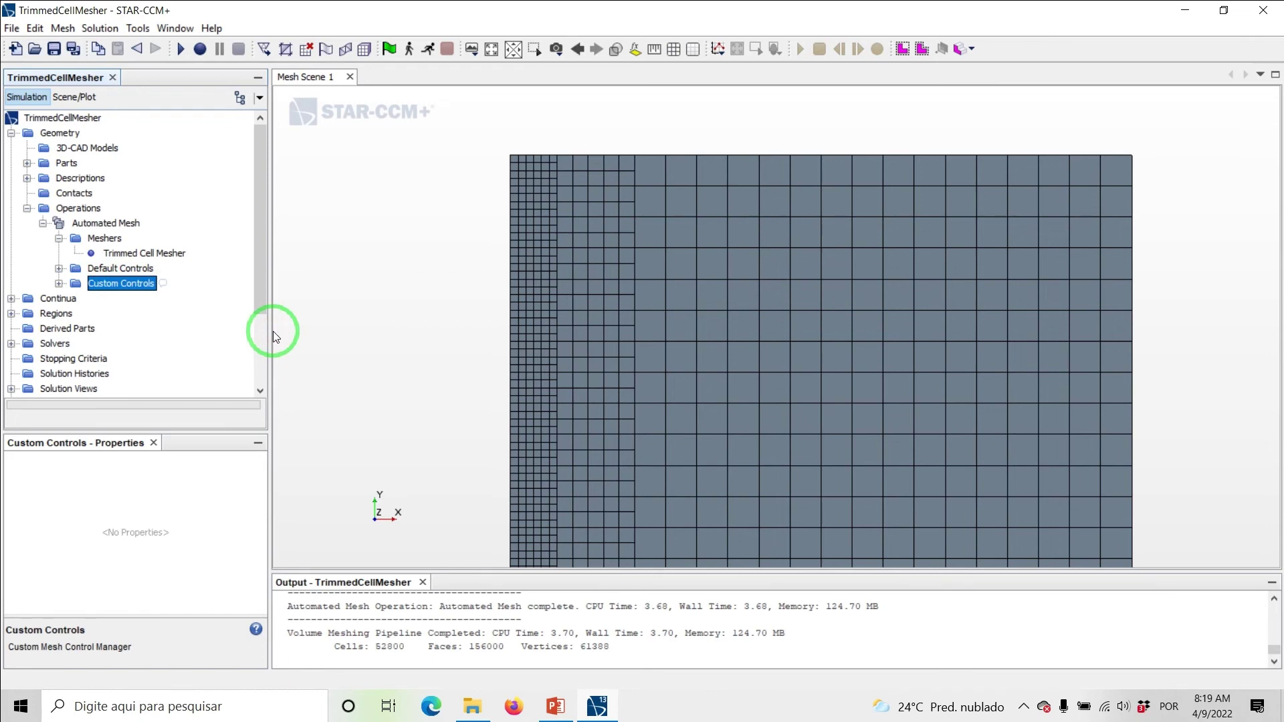
{"action": "left_click", "coordinate": [61, 284]}
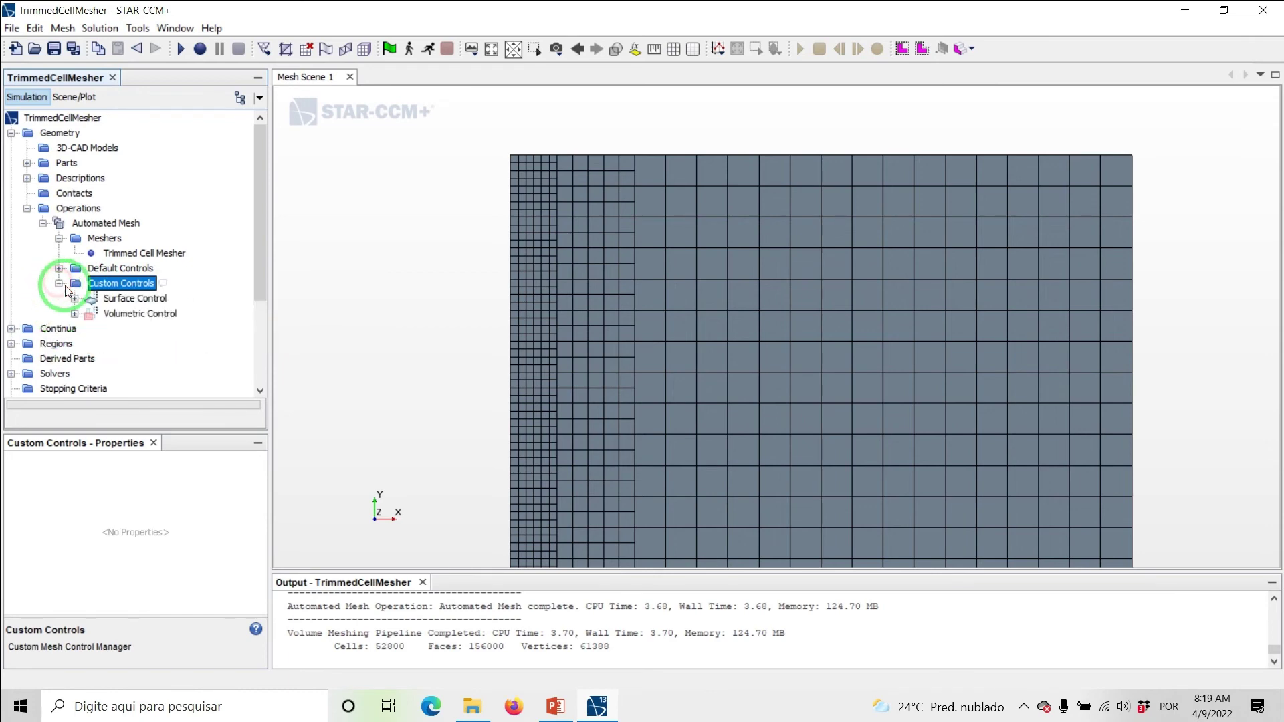
{"action": "left_click", "coordinate": [113, 313]}
{"action": "left_click", "coordinate": [161, 475]}
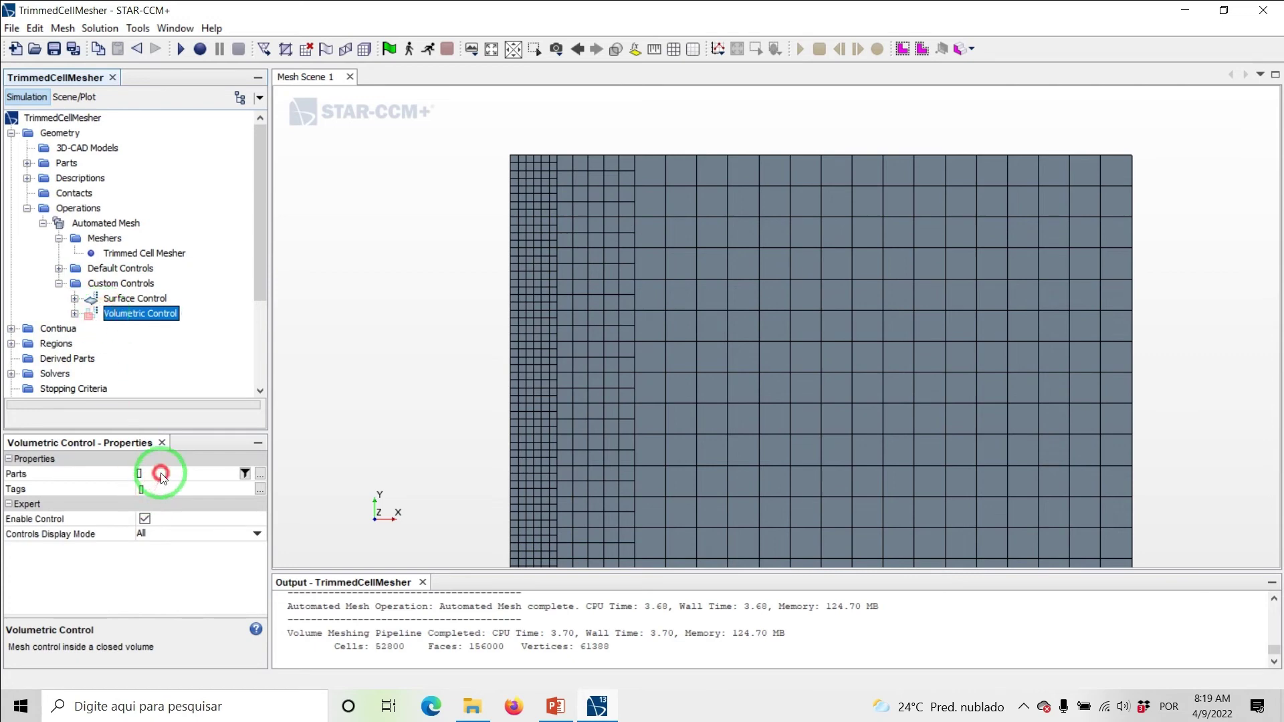
{"action": "left_click", "coordinate": [165, 491]}
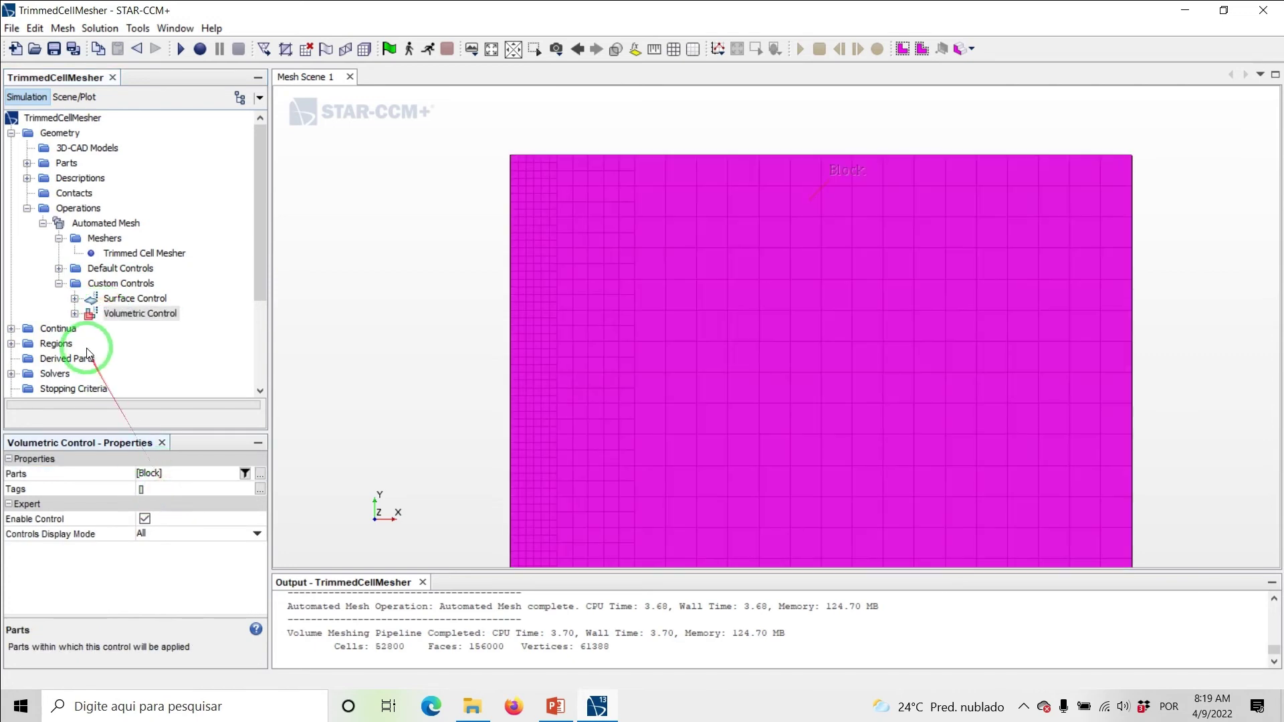
Step: Enable Customize Anisotropic Size in the volumetric control's Trimmer settings
{"action": "left_click", "coordinate": [75, 314]}
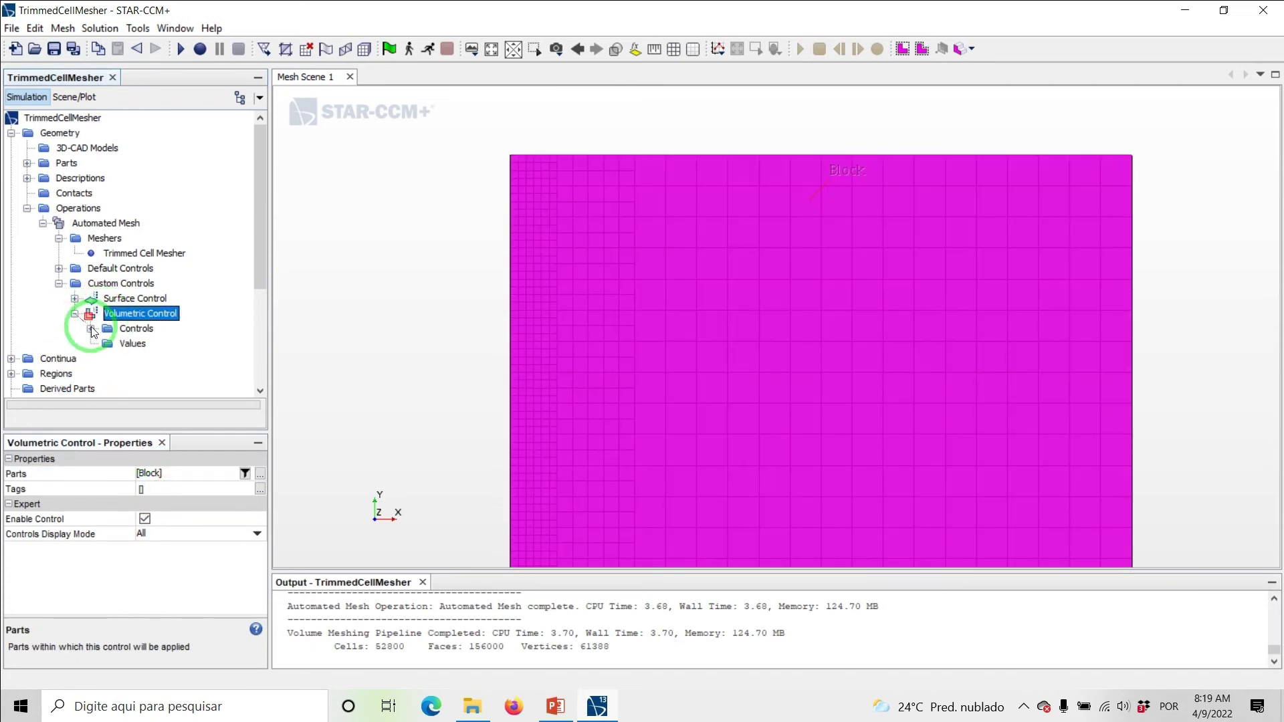
{"action": "left_click", "coordinate": [91, 329]}
{"action": "left_click", "coordinate": [151, 344]}
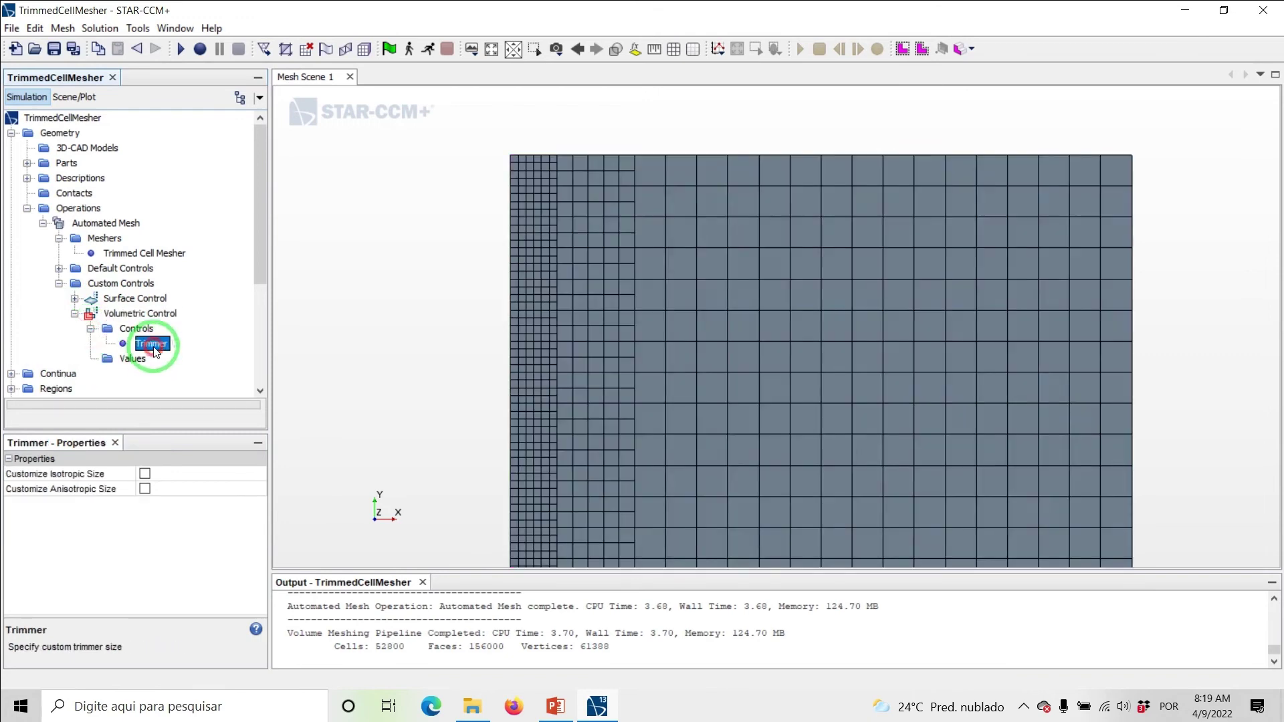
{"action": "left_click", "coordinate": [144, 490]}
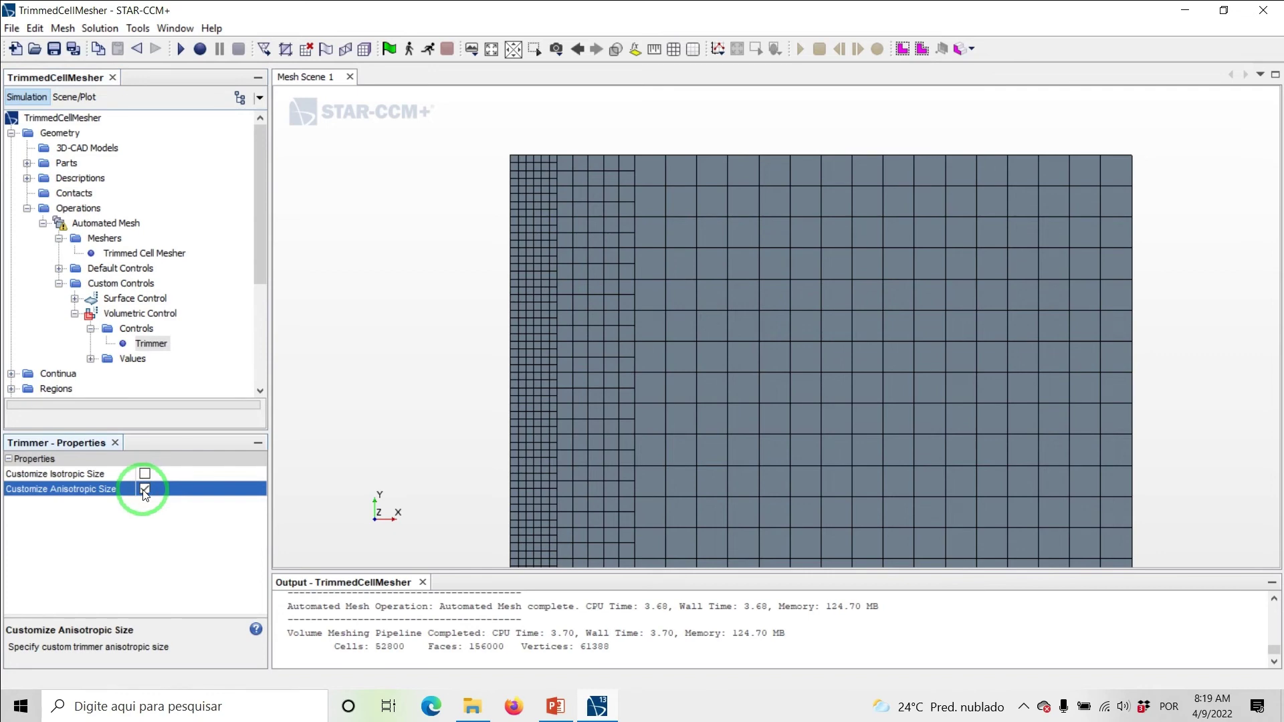
Step: Enable the volumetric control's Custom X Size, set it to 25% of base, and regenerate the volume mesh
{"action": "left_click", "coordinate": [91, 359]}
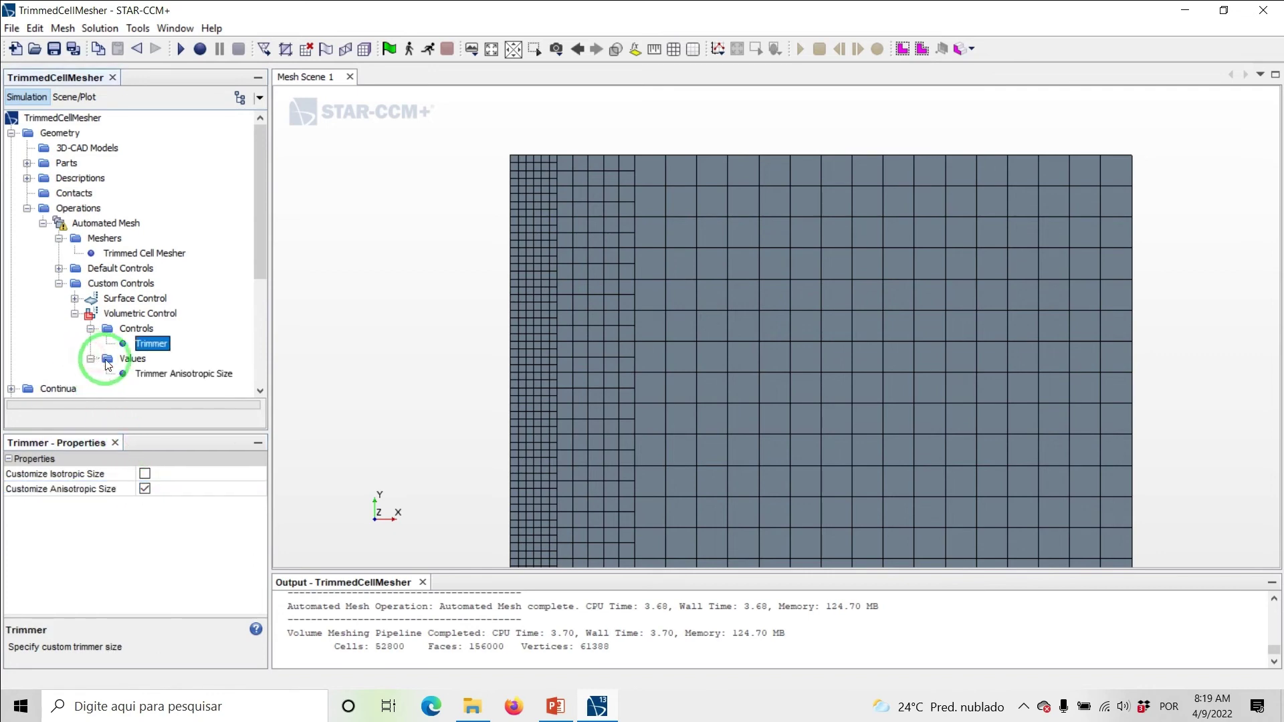
{"action": "left_click", "coordinate": [150, 374]}
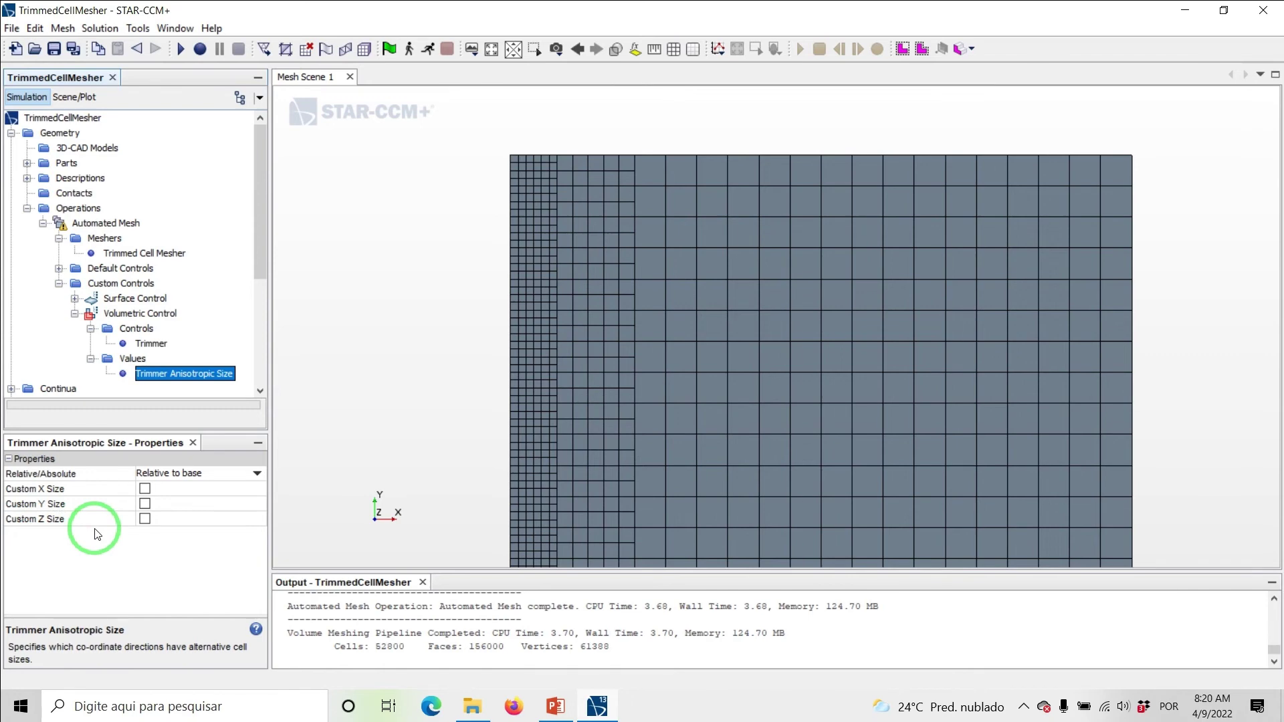
{"action": "left_click", "coordinate": [144, 489]}
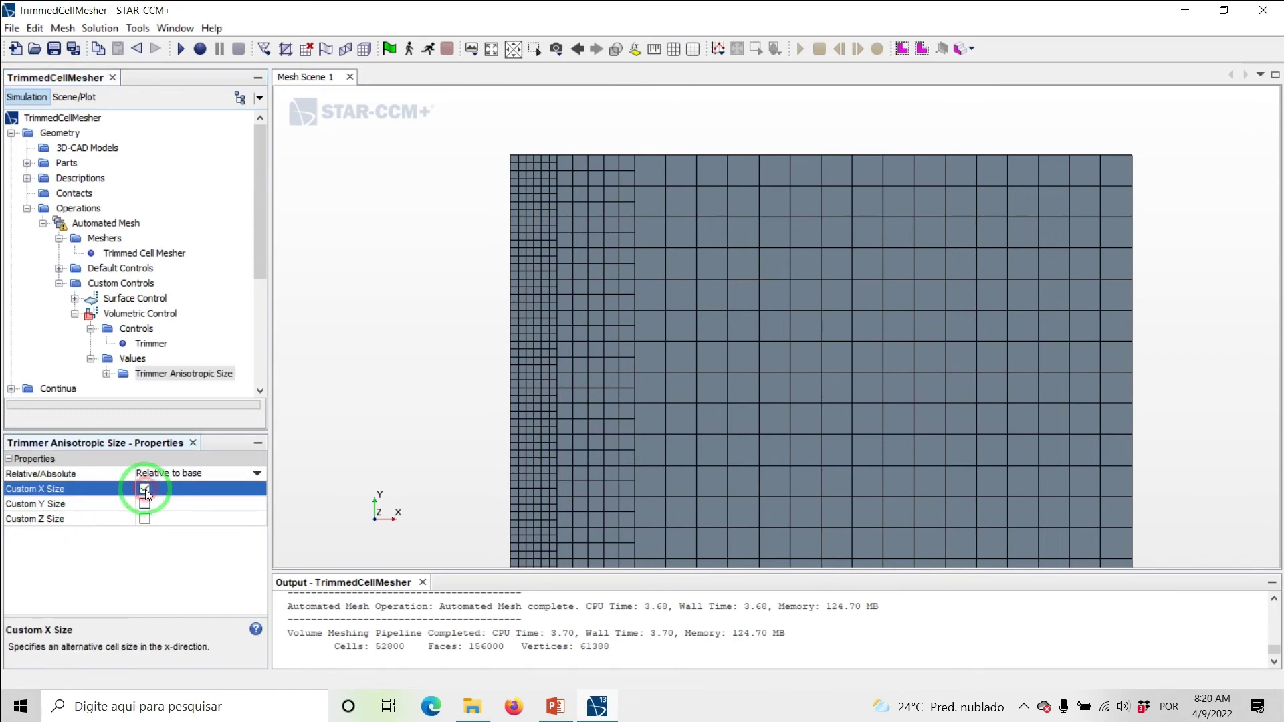
{"action": "left_click", "coordinate": [106, 375]}
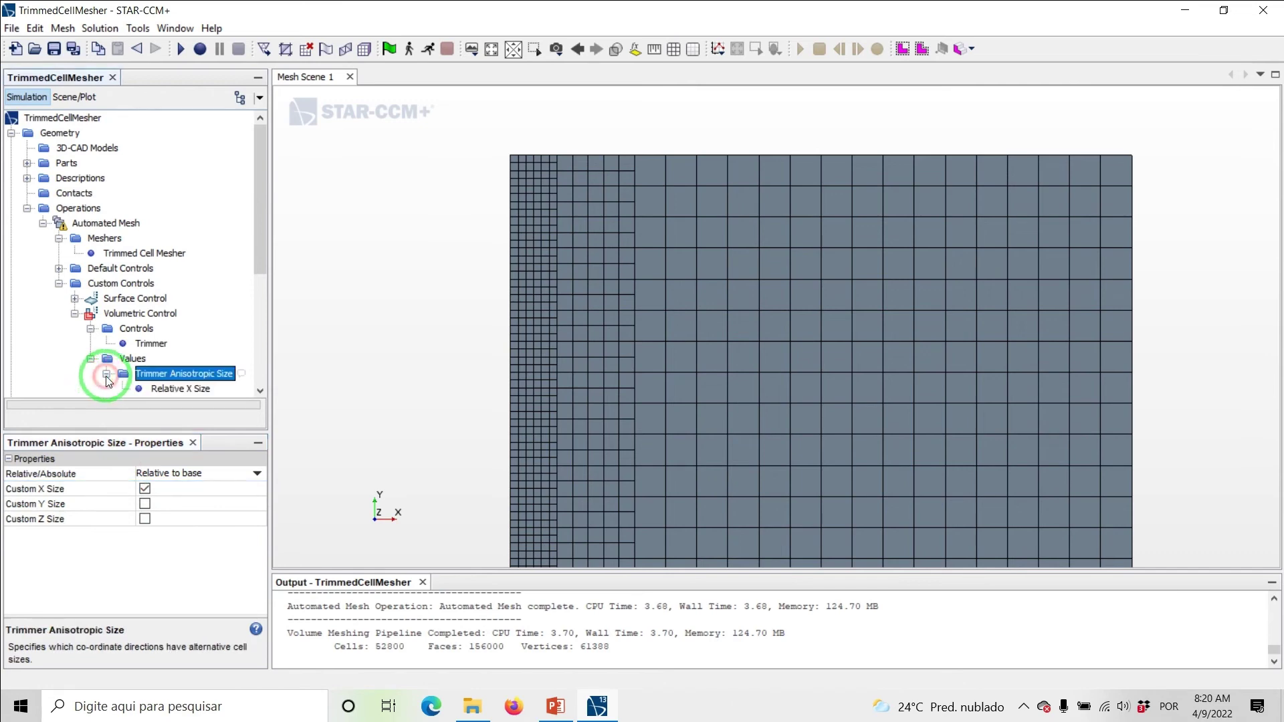
{"action": "left_click", "coordinate": [170, 390]}
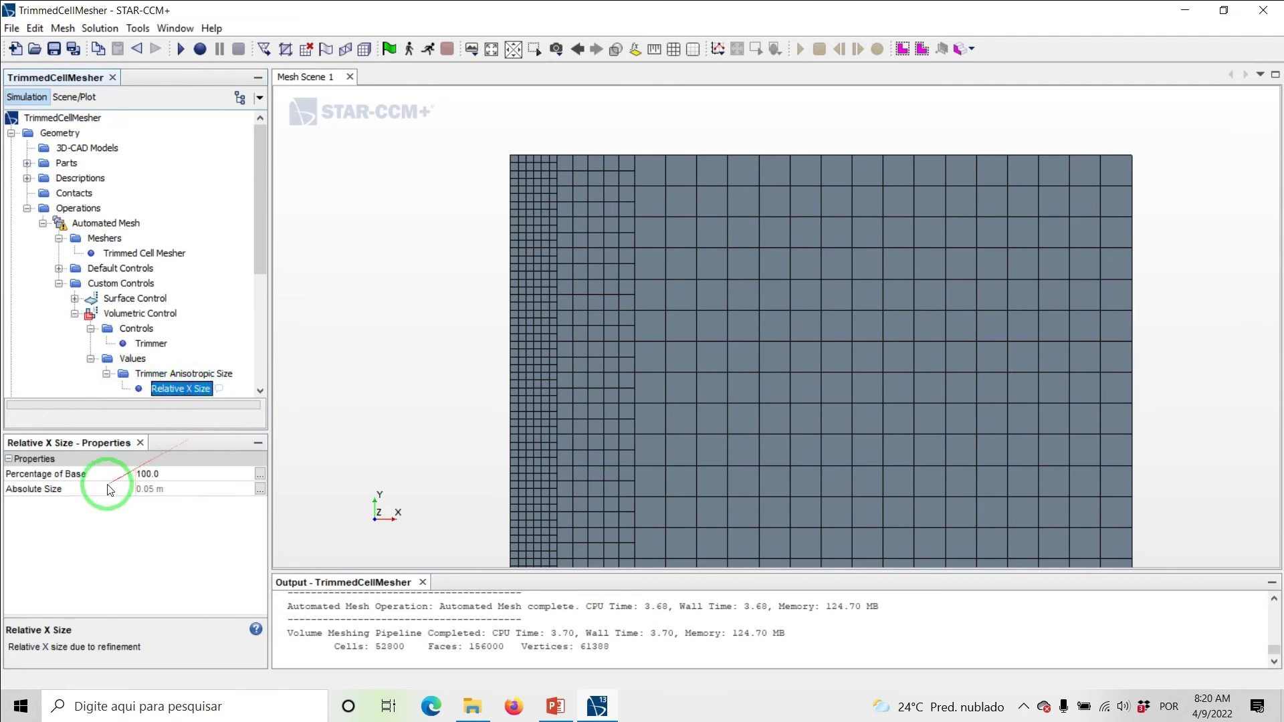
{"action": "double_click", "coordinate": [177, 474]}
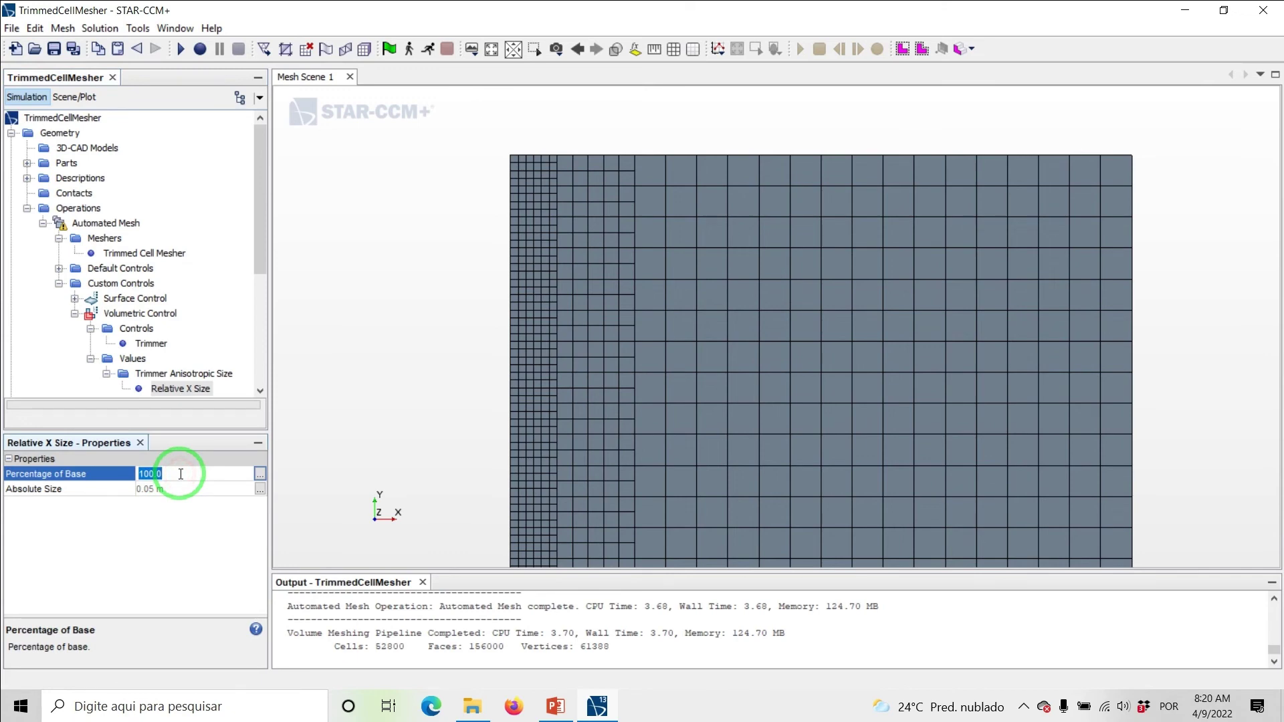
{"action": "type", "text": "25"}
{"action": "key", "text": "Return"}
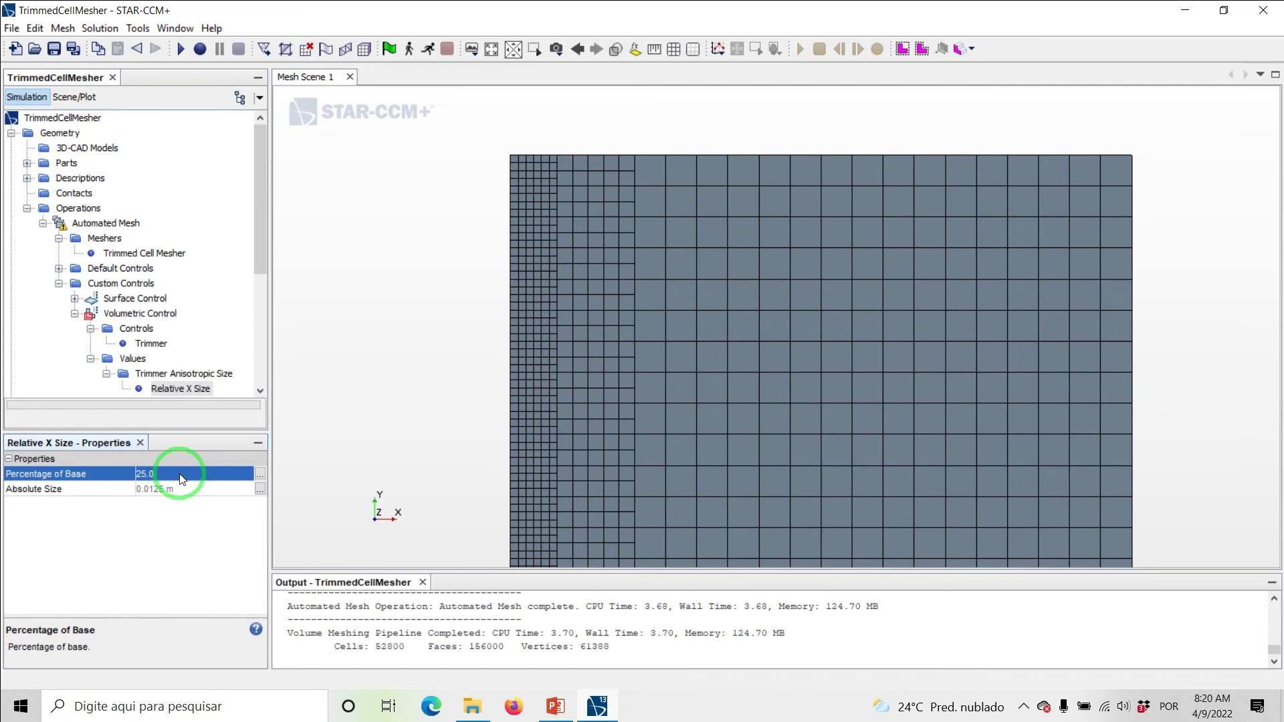
{"action": "left_click", "coordinate": [370, 56]}
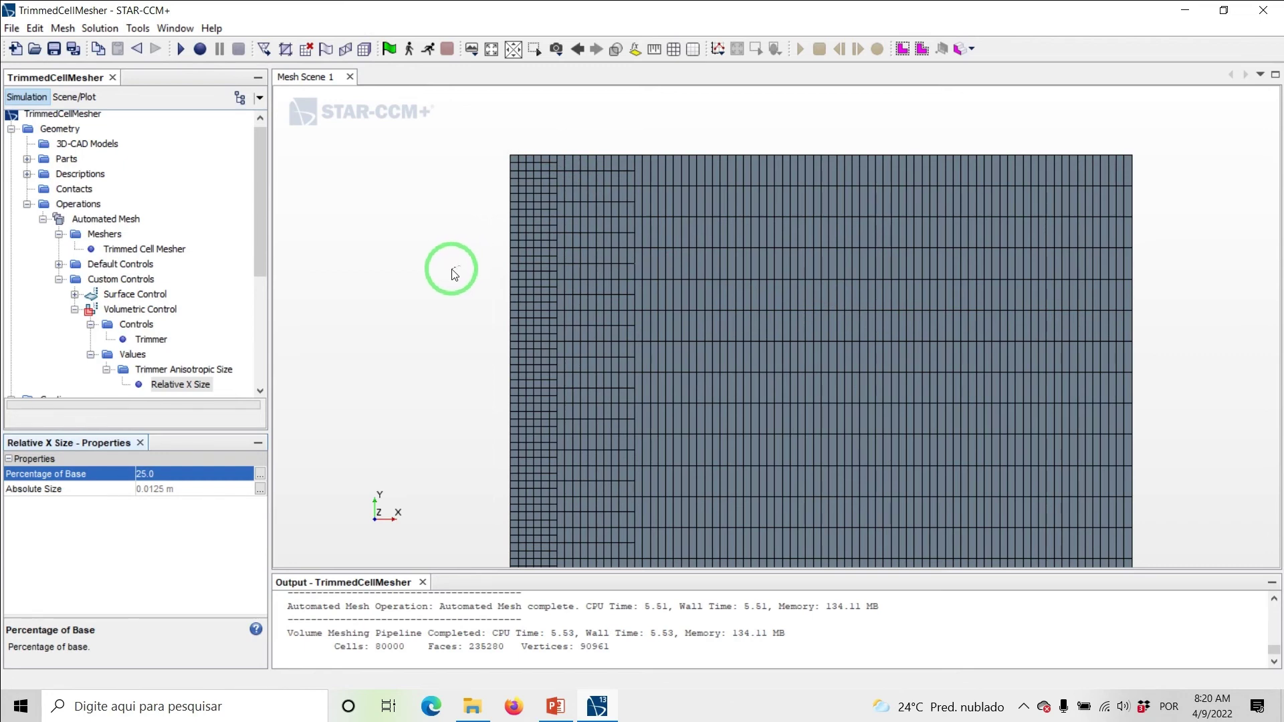
Step: Duplicate the Block geometry part
{"action": "left_click_drag", "start_coordinate": [259, 250], "coordinate": [261, 253]}
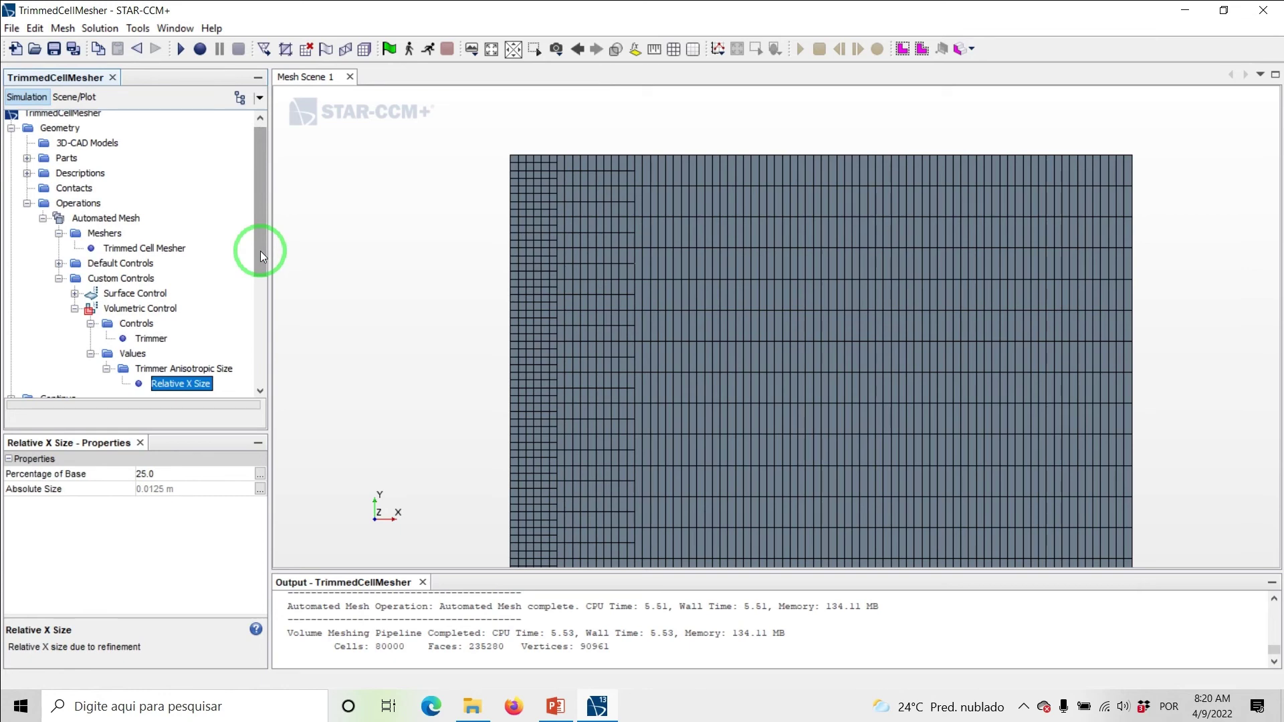
{"action": "left_click_drag", "start_coordinate": [259, 251], "coordinate": [260, 238]}
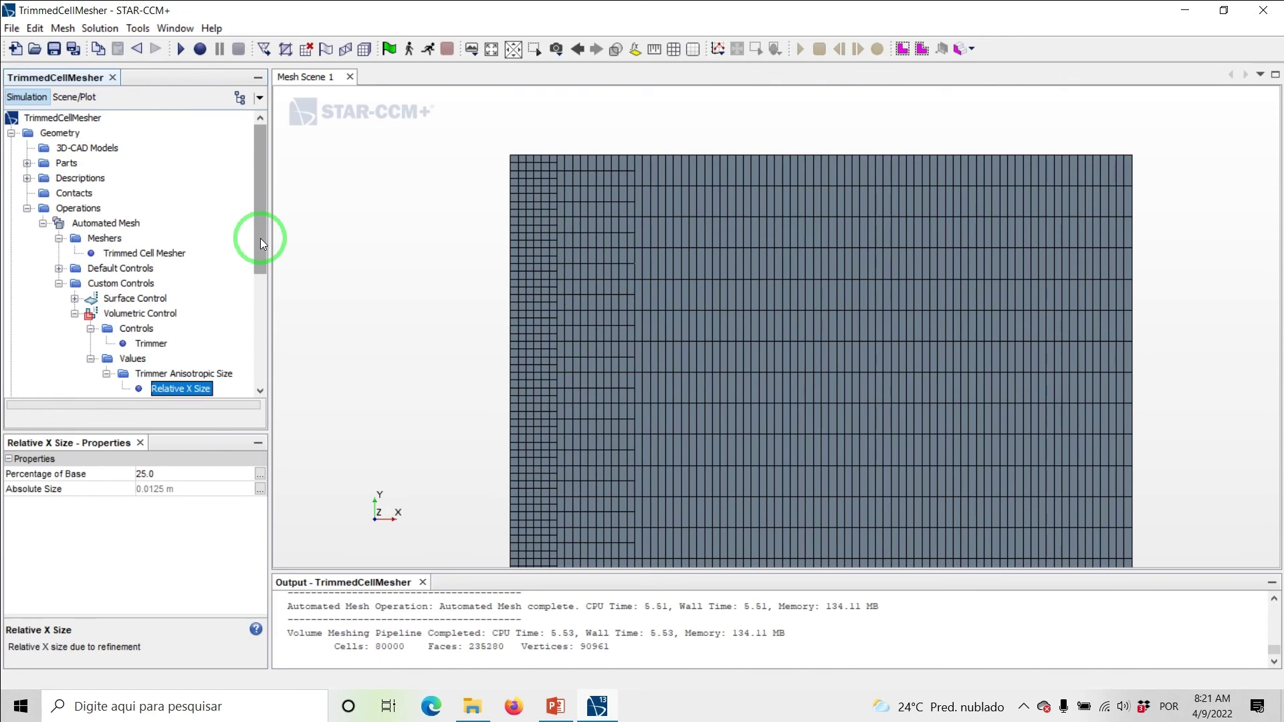
{"action": "left_click", "coordinate": [26, 164]}
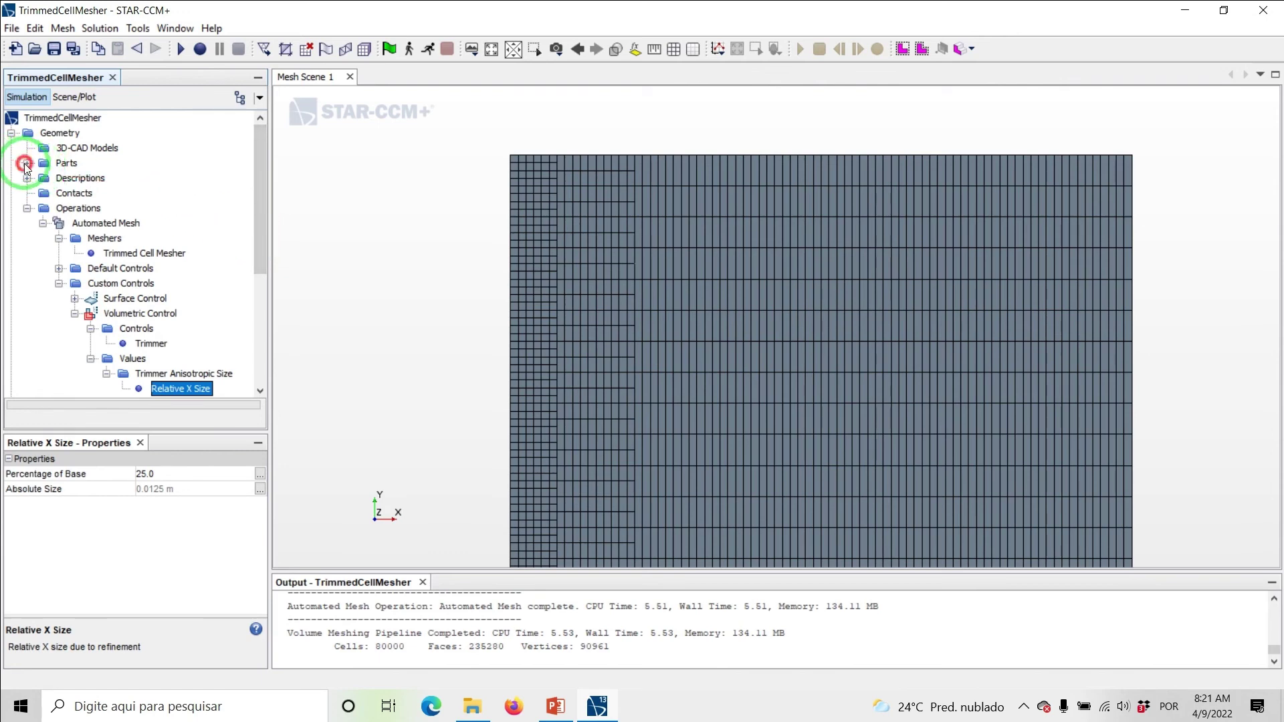
{"action": "left_click", "coordinate": [82, 178]}
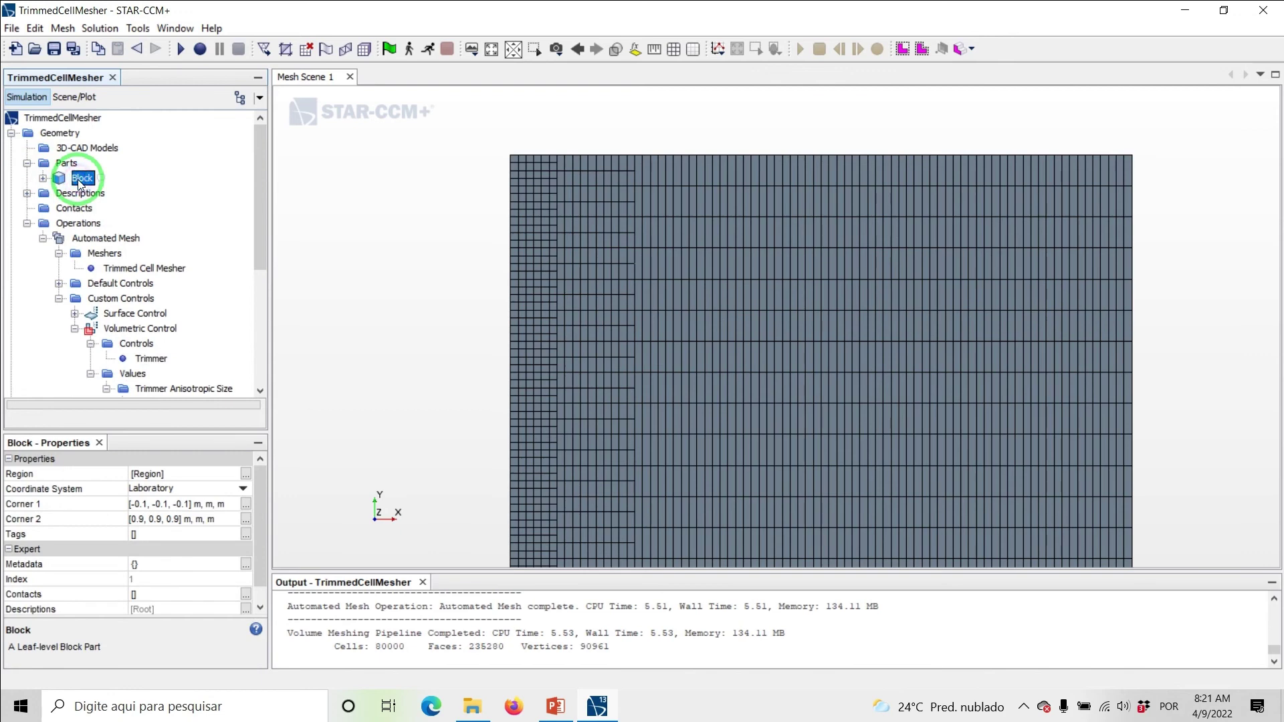
{"action": "right_click", "coordinate": [78, 181]}
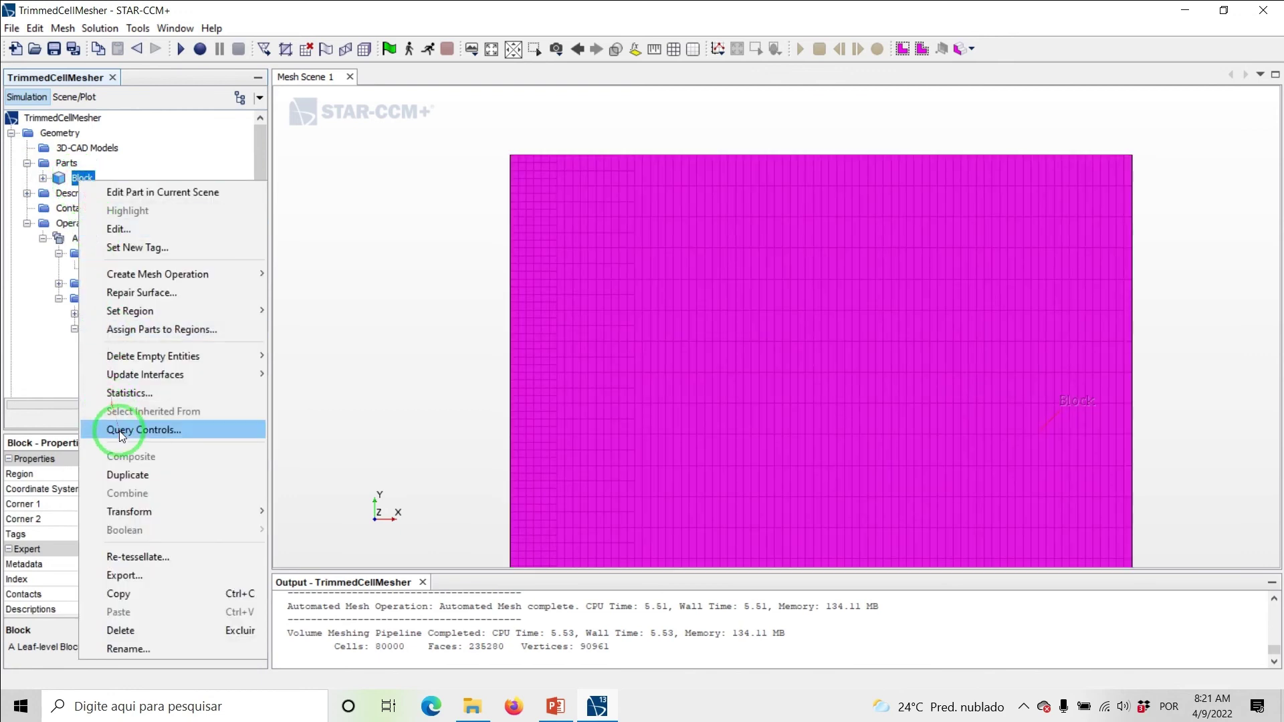
{"action": "left_click", "coordinate": [123, 475]}
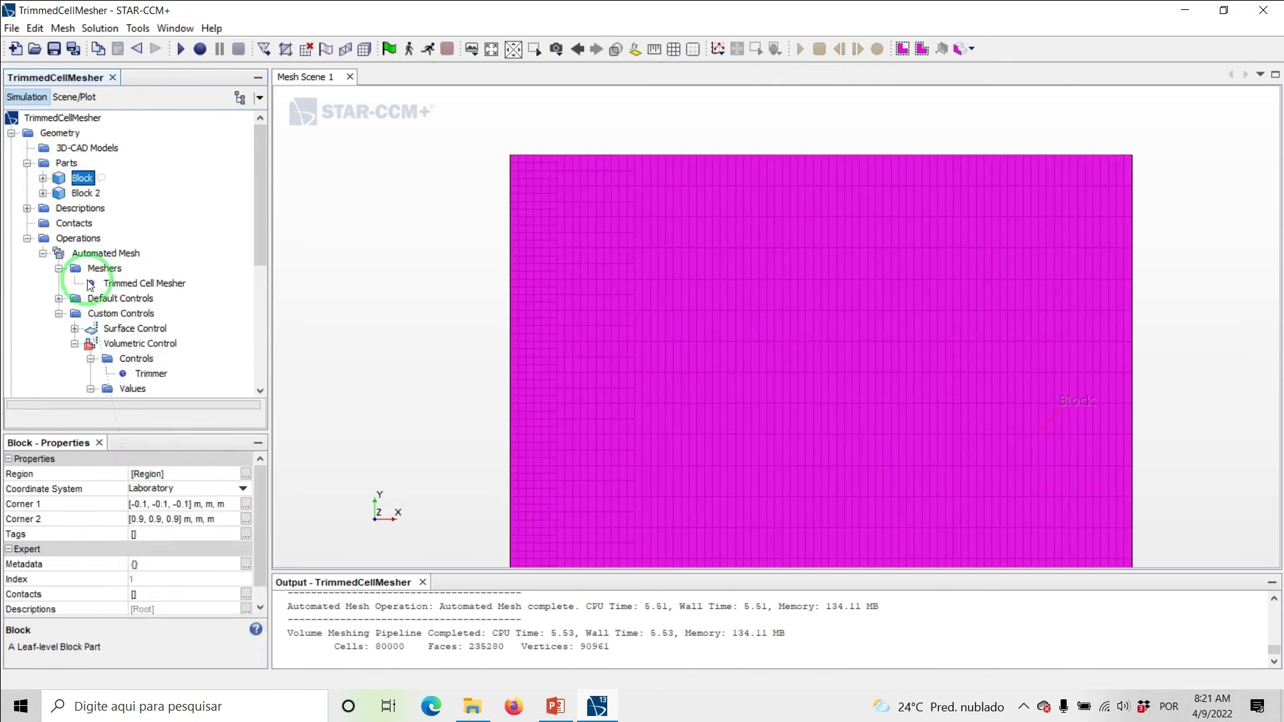
Step: Remove the Region assignment from the Block 2 part
{"action": "left_click", "coordinate": [85, 193]}
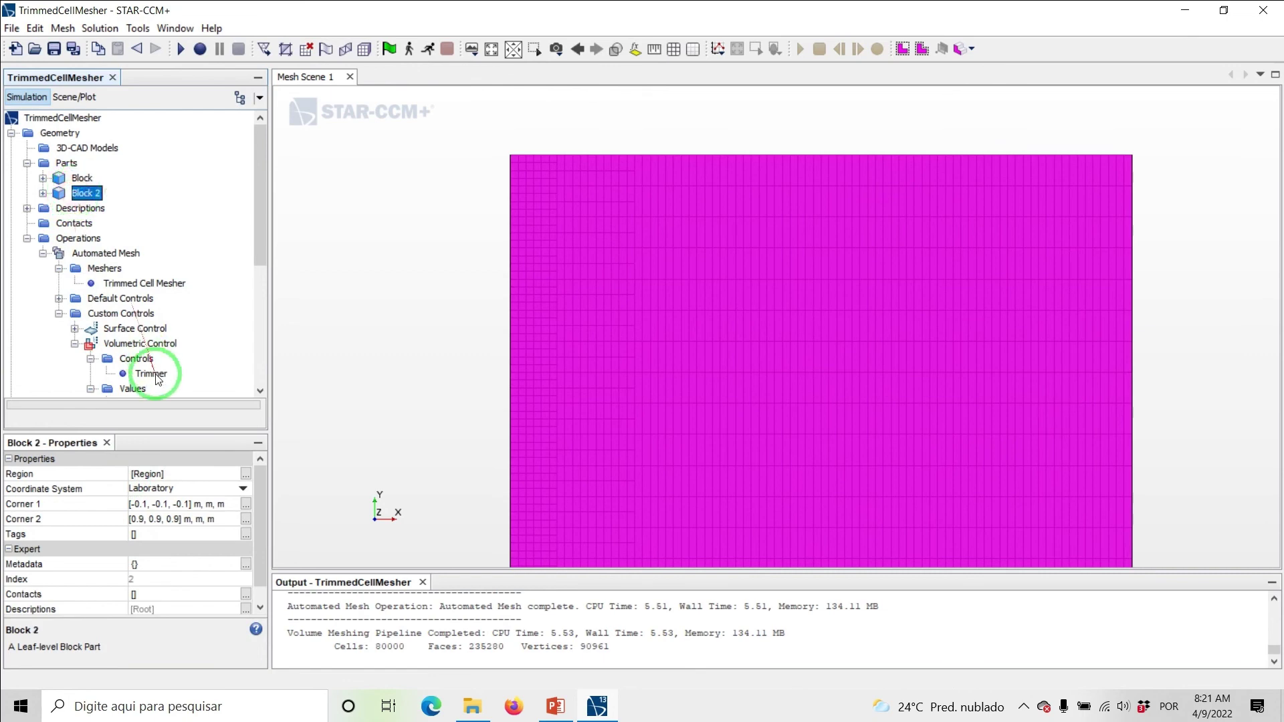
{"action": "left_click", "coordinate": [175, 473]}
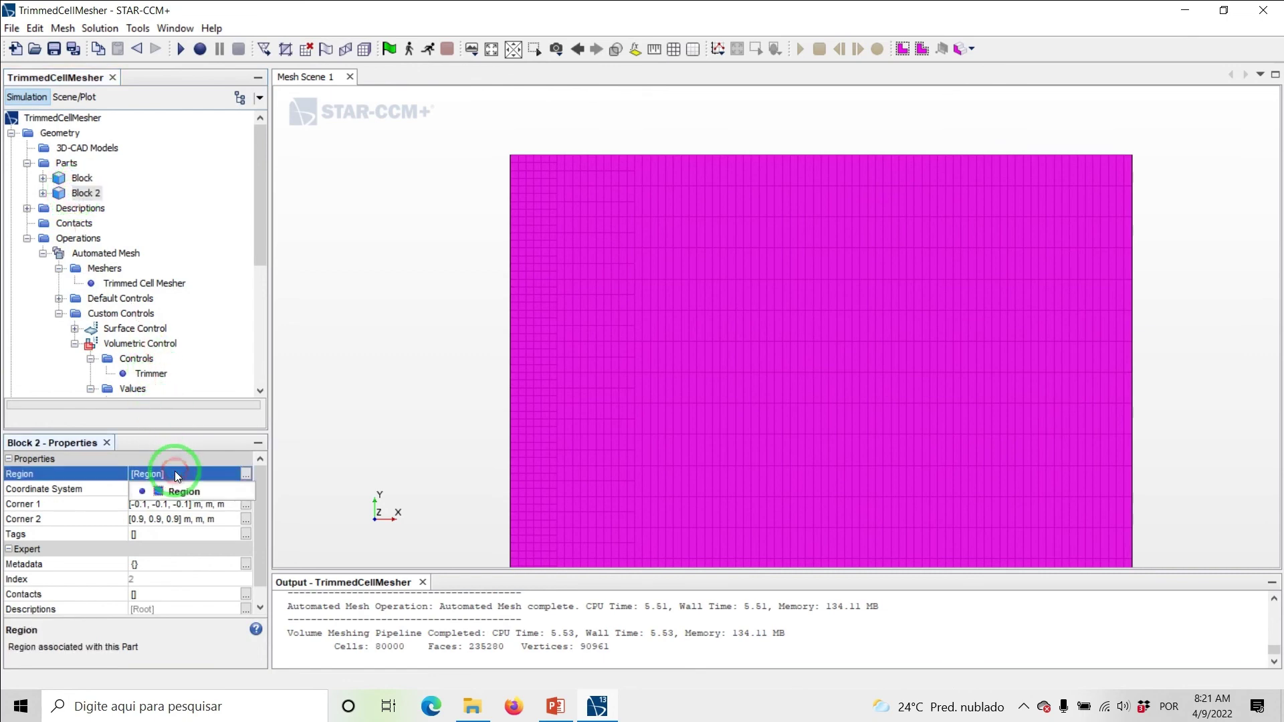
{"action": "left_click", "coordinate": [159, 492]}
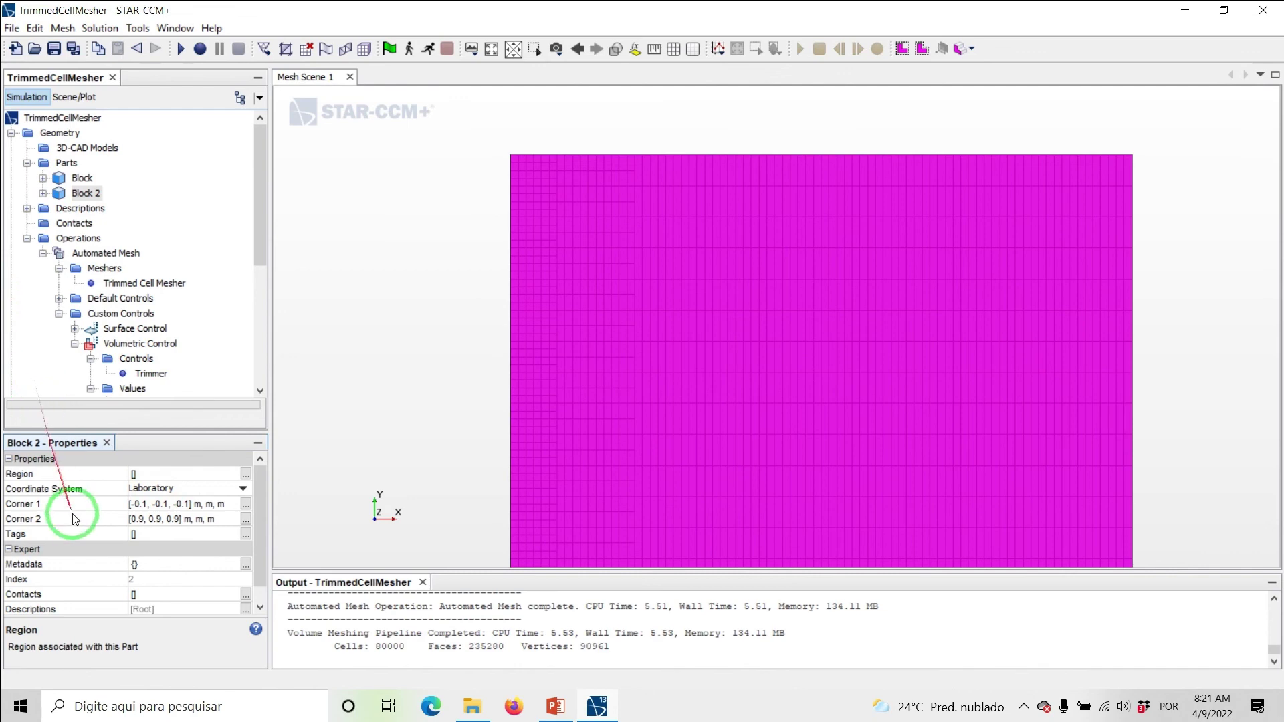
Step: Set Block 2's Corner 2 to [0.9, 0.4, 0.9] m
{"action": "double_click", "coordinate": [158, 519]}
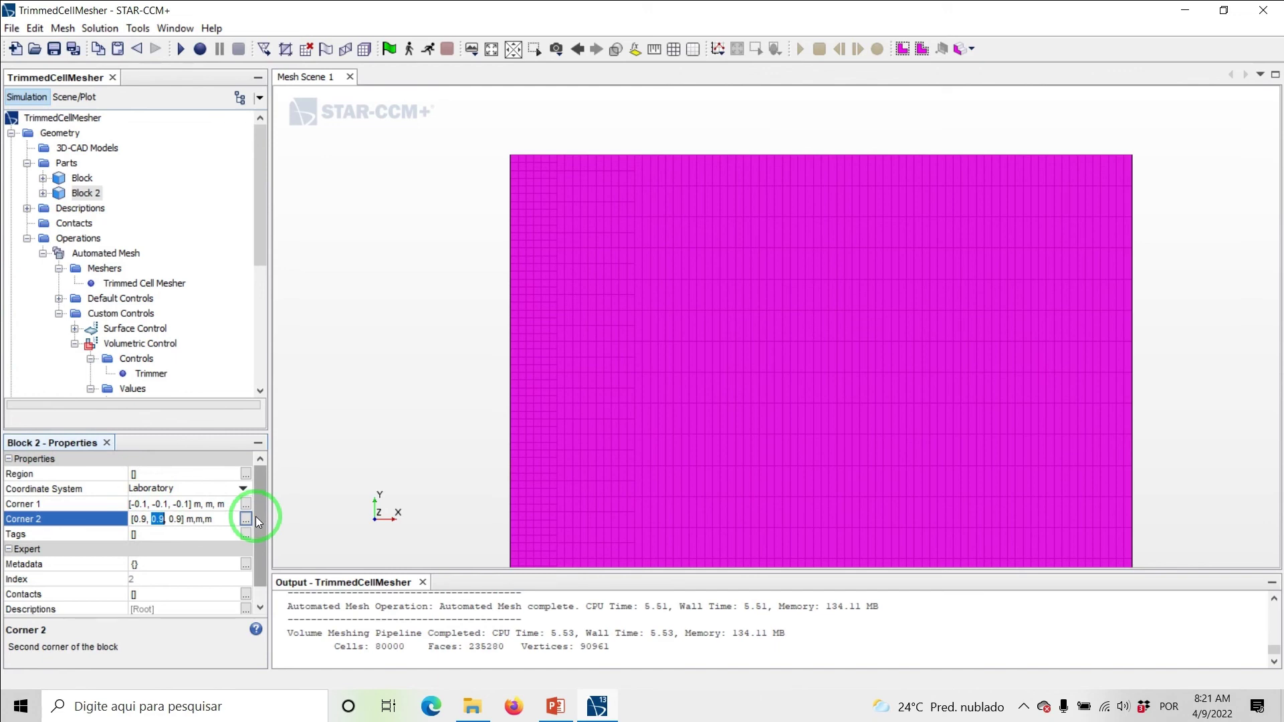
{"action": "type", "text": "0.4"}
{"action": "key", "text": "Return"}
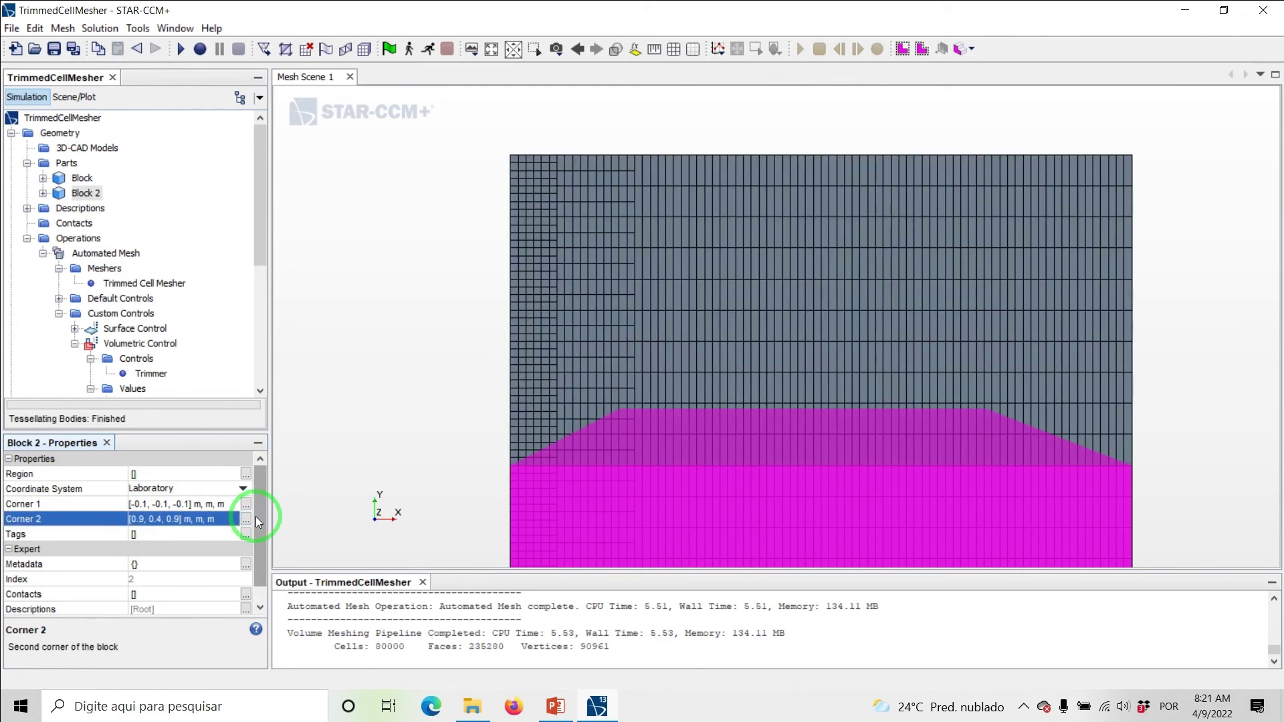
Step: Set Block 2's Corner 2 to [0.4, 0.9, 0.9] m so it covers half of the original block along X
{"action": "double_click", "coordinate": [156, 520]}
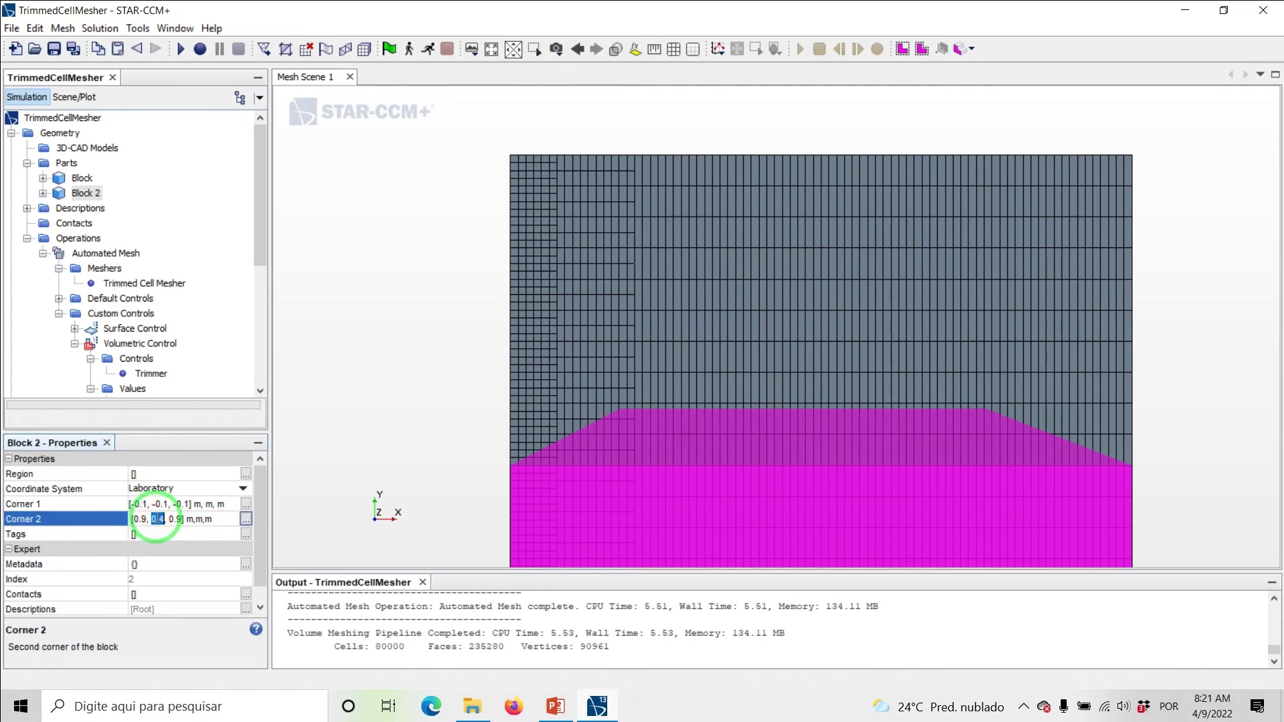
{"action": "type", "text": "0.9"}
{"action": "type", "text": "0.4"}
{"action": "key", "text": "Return"}
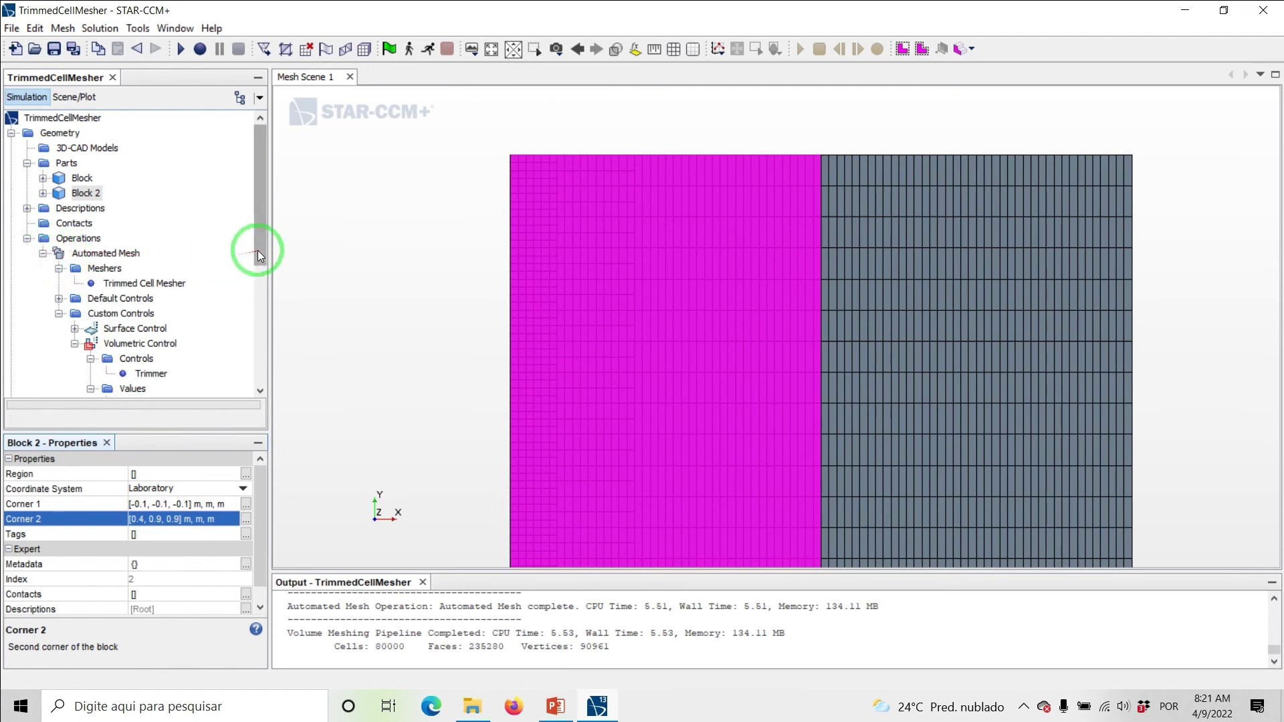
{"action": "left_click_drag", "start_coordinate": [259, 250], "coordinate": [258, 302]}
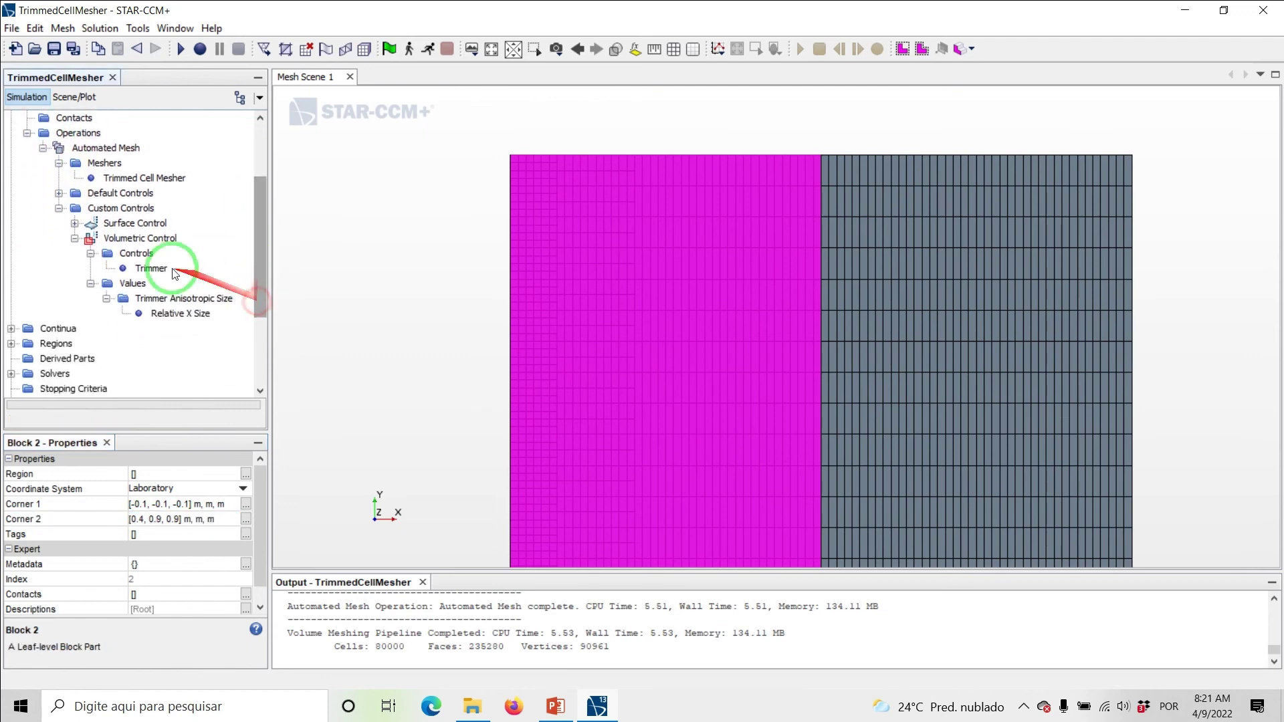
Step: Assign Block 2 instead of Block as the Volumetric Control's part and regenerate the volume mesh
{"action": "left_click", "coordinate": [140, 238]}
{"action": "left_click", "coordinate": [175, 474]}
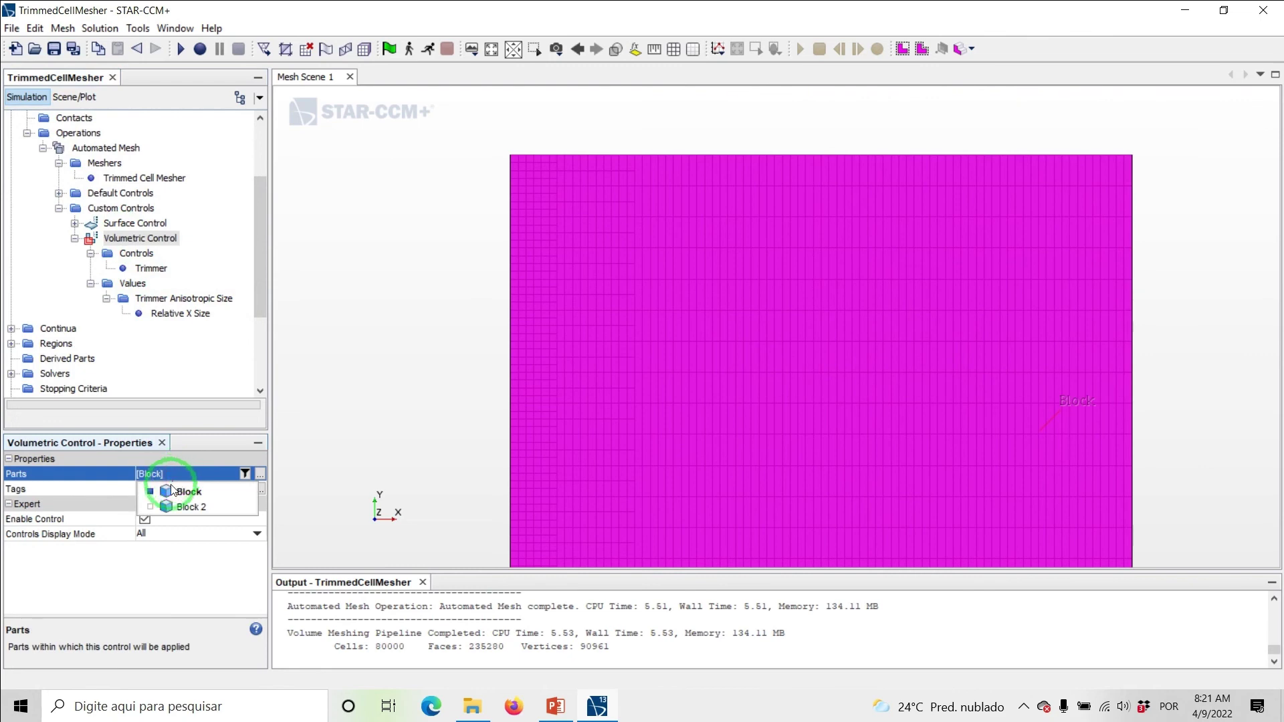
{"action": "left_click", "coordinate": [152, 506]}
{"action": "left_click", "coordinate": [159, 494]}
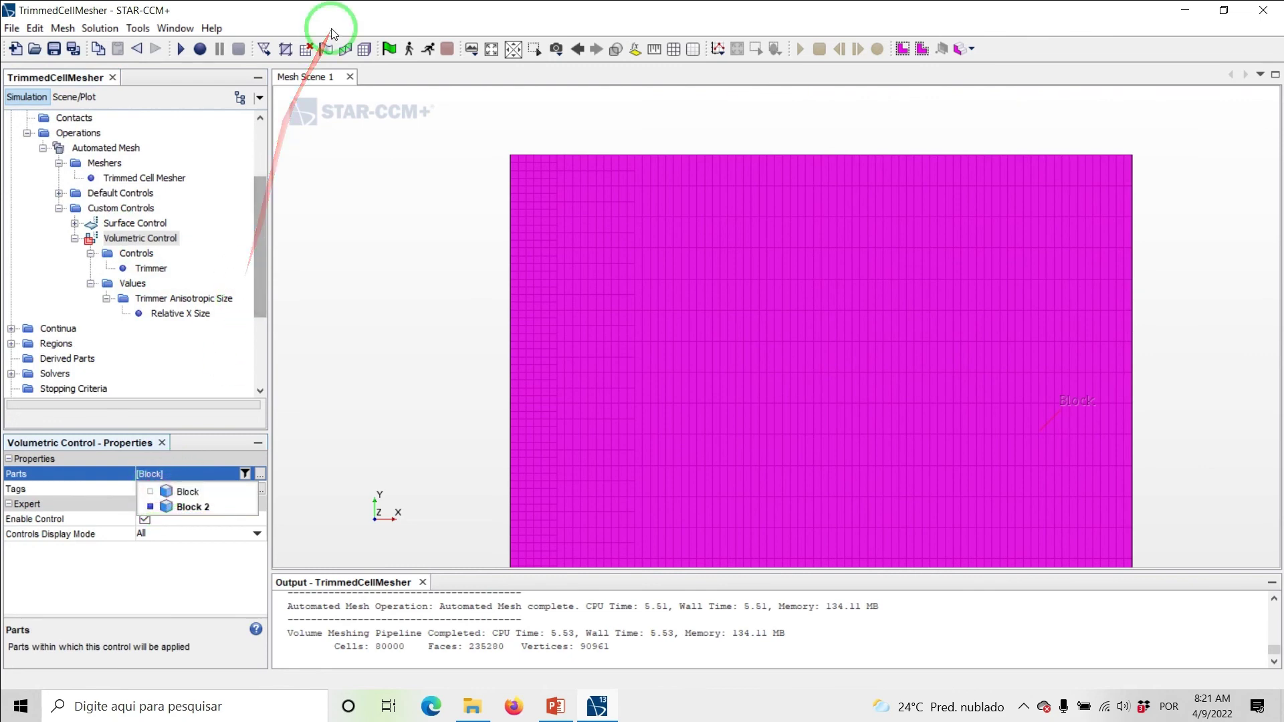
{"action": "left_click", "coordinate": [364, 50]}
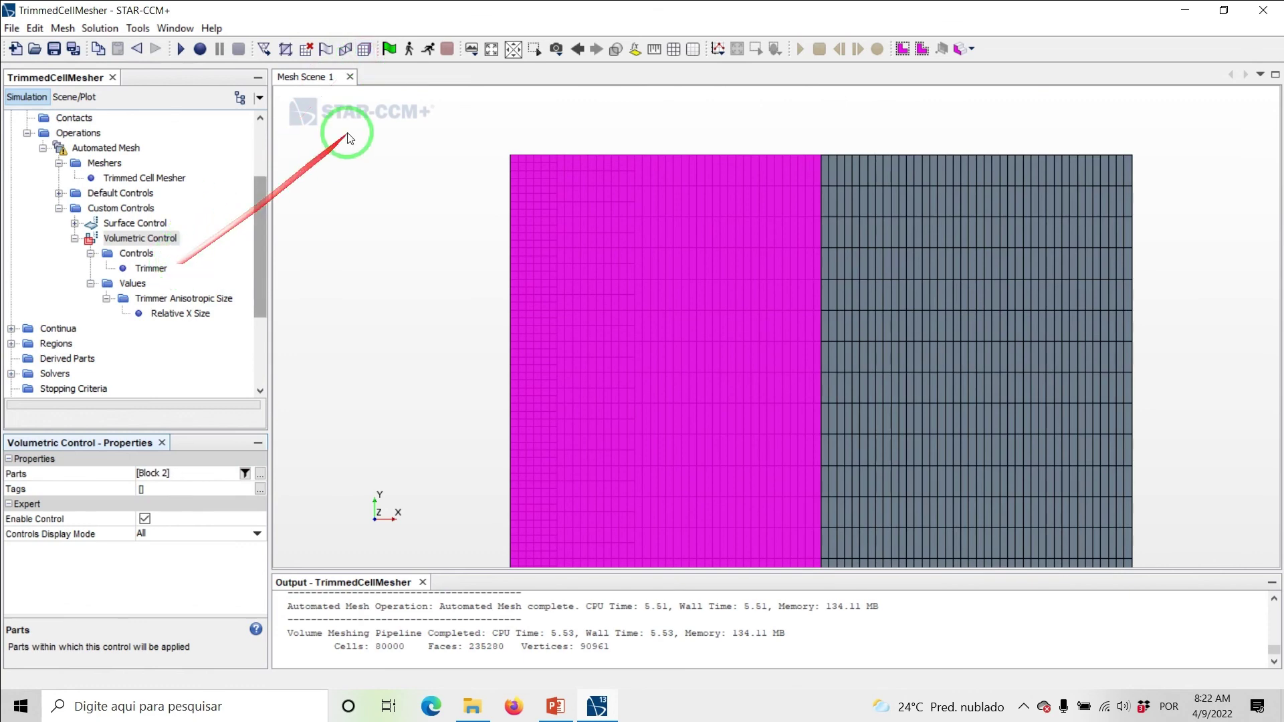
{"action": "left_click", "coordinate": [363, 52]}
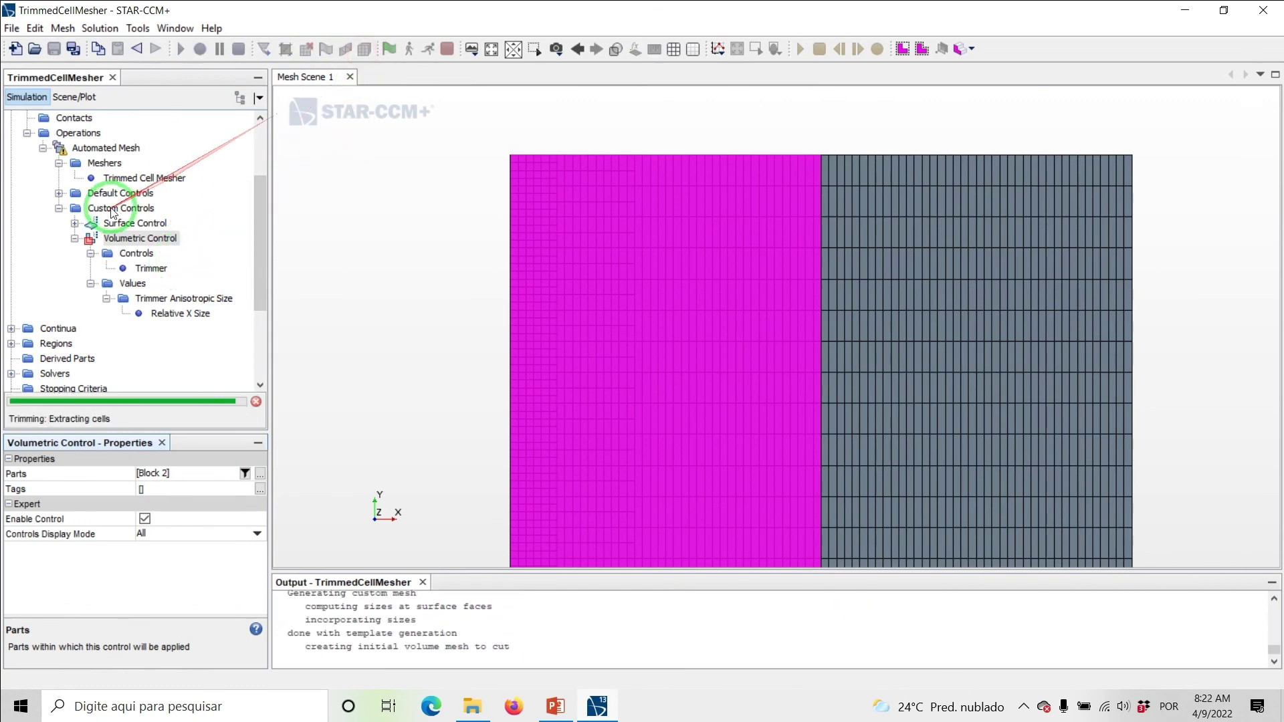
{"action": "left_click", "coordinate": [96, 194]}
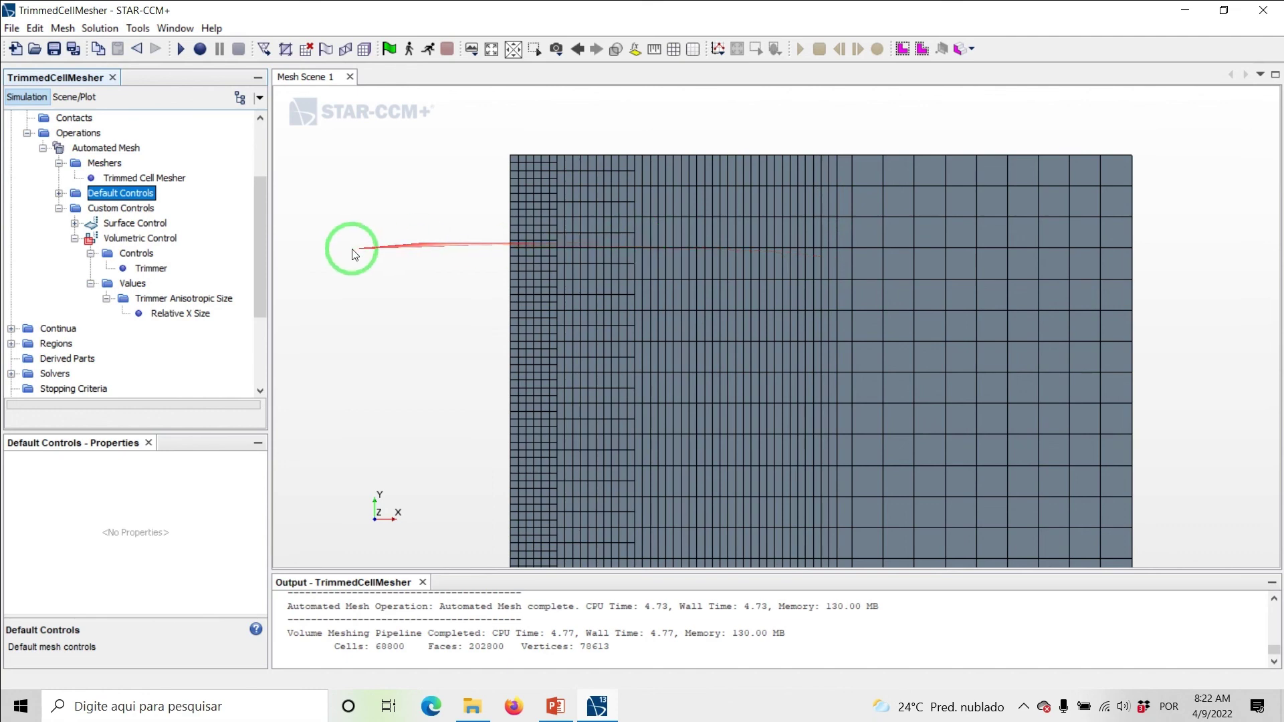
Step: Set the Trimmed Cell Mesher's coordinate system to Laboratory->Cartesian 1 and regenerate the volume mesh
{"action": "left_click", "coordinate": [109, 178]}
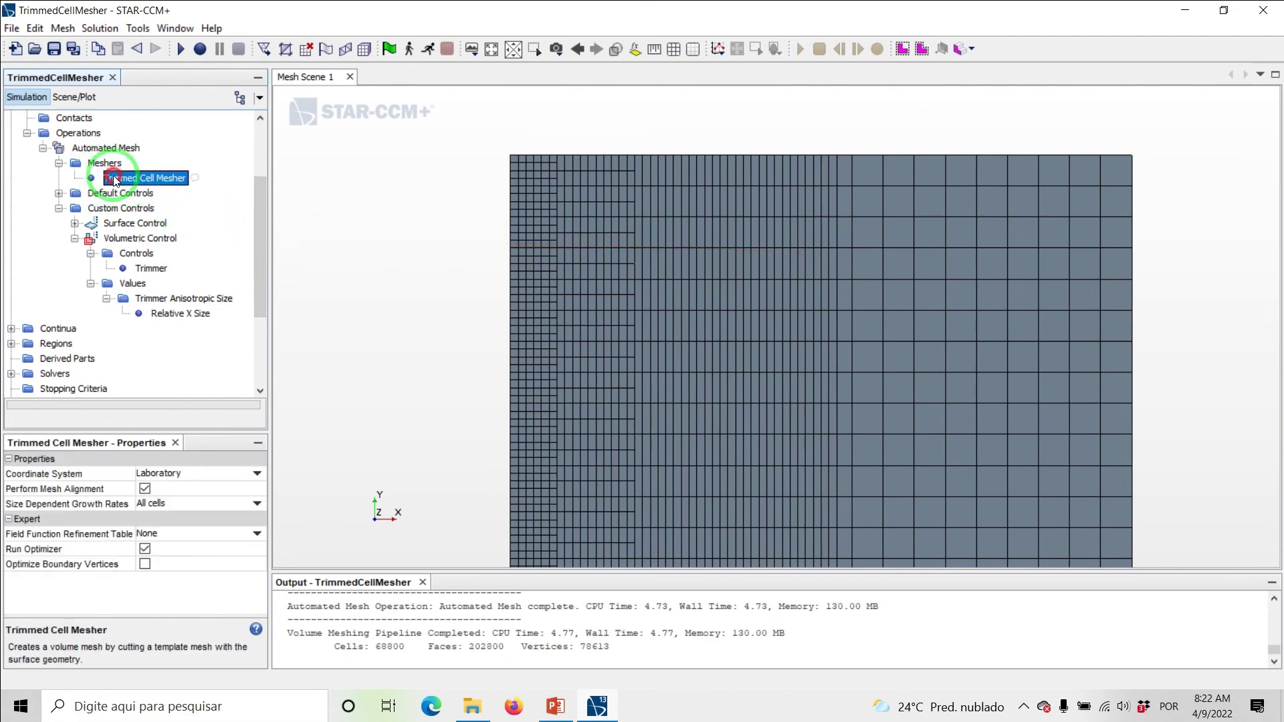
{"action": "left_click", "coordinate": [202, 474]}
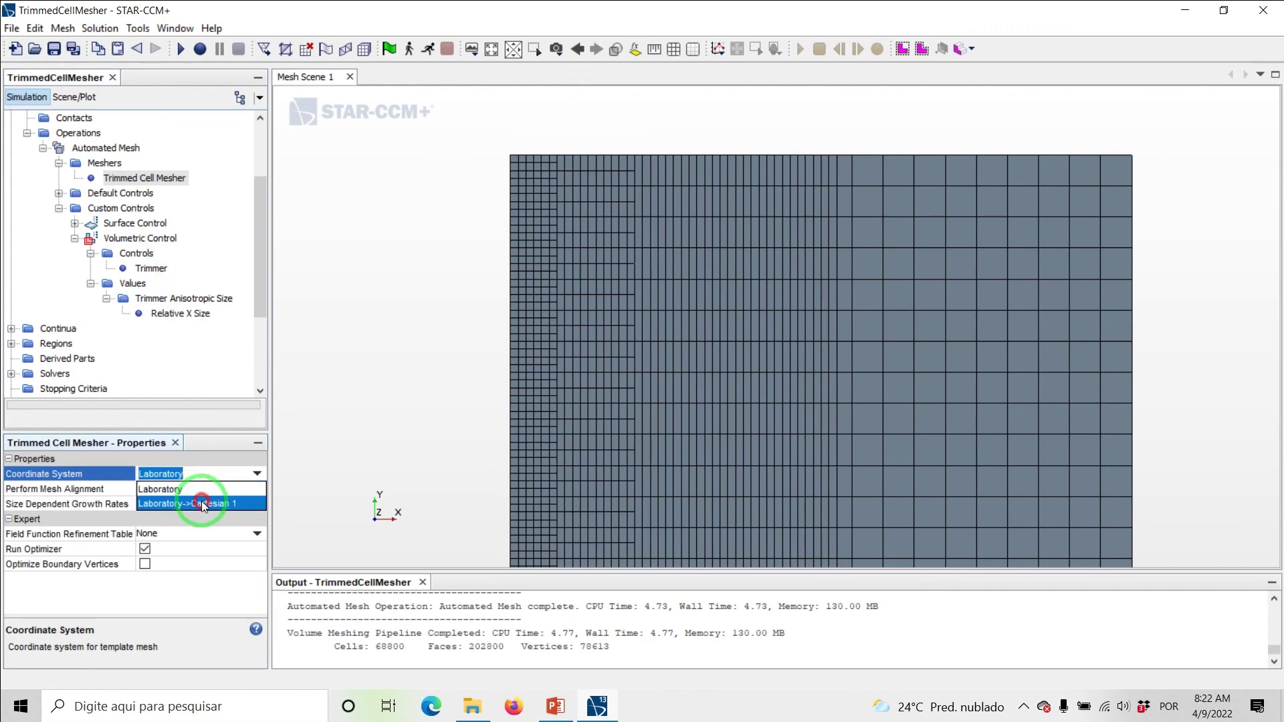
{"action": "left_click", "coordinate": [202, 503]}
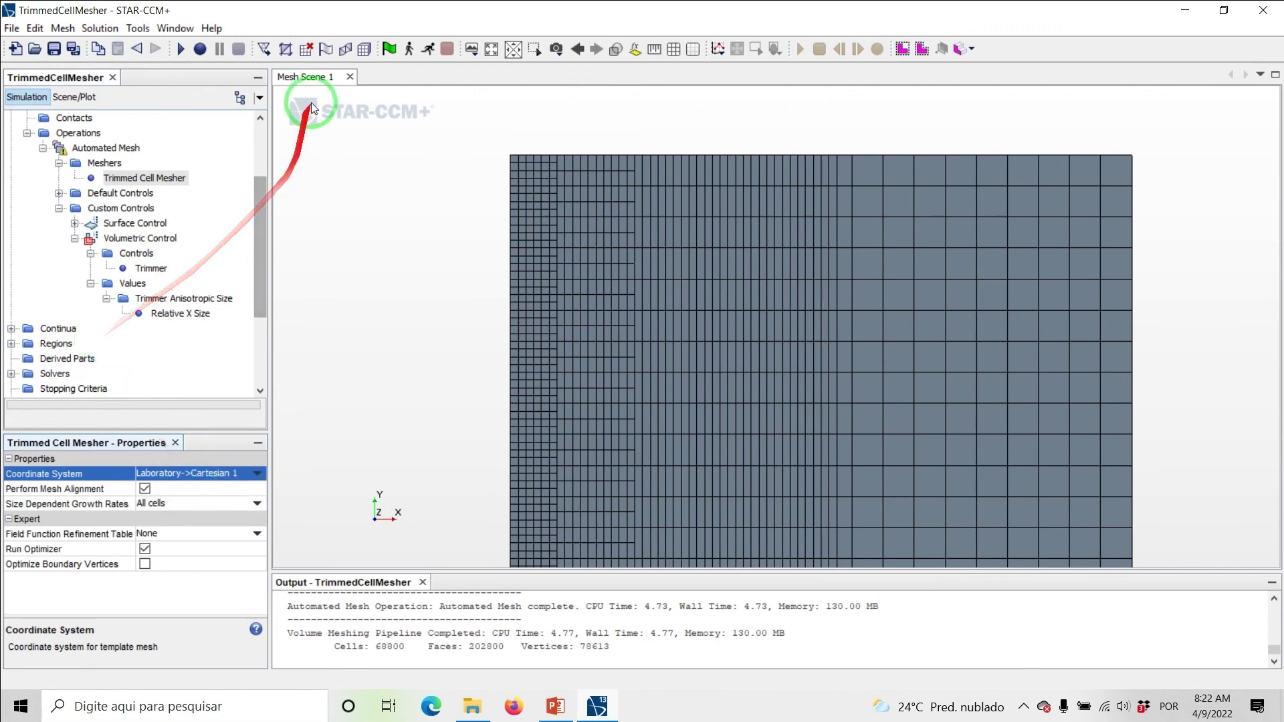
{"action": "left_click", "coordinate": [359, 53]}
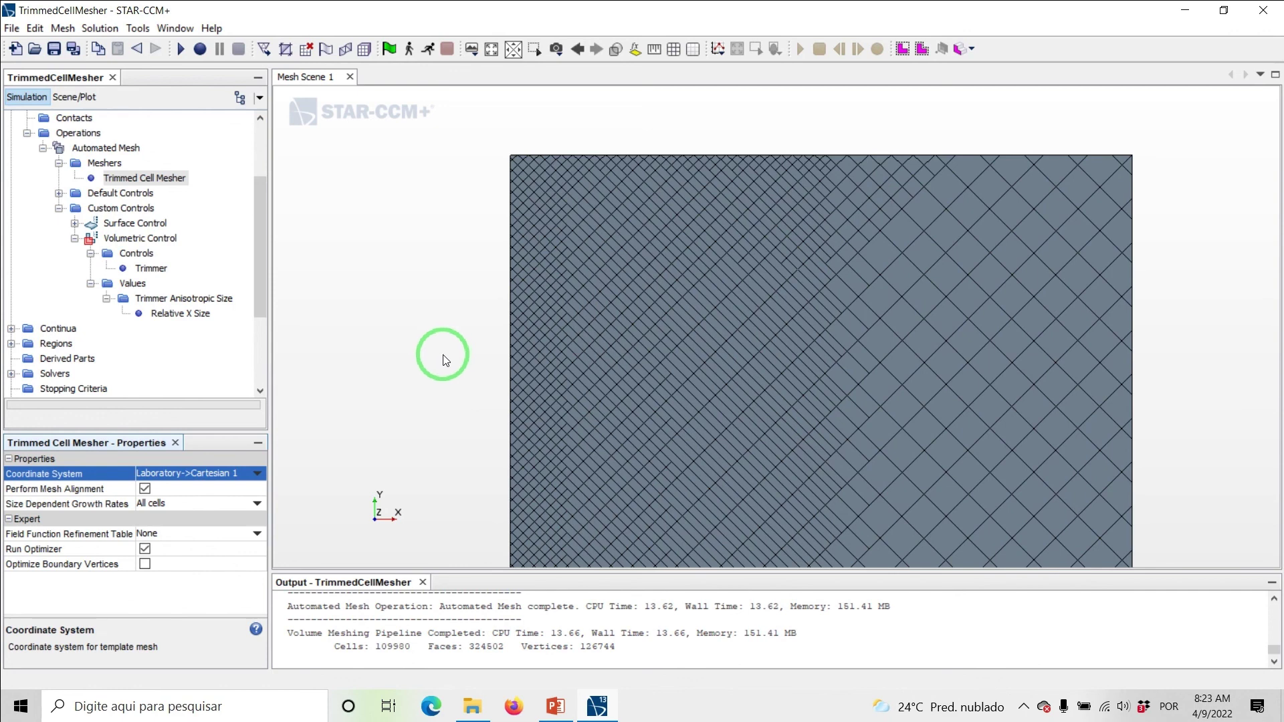
Step: Return the Trimmed Cell Mesher's coordinate system to Laboratory
{"action": "left_click", "coordinate": [255, 474]}
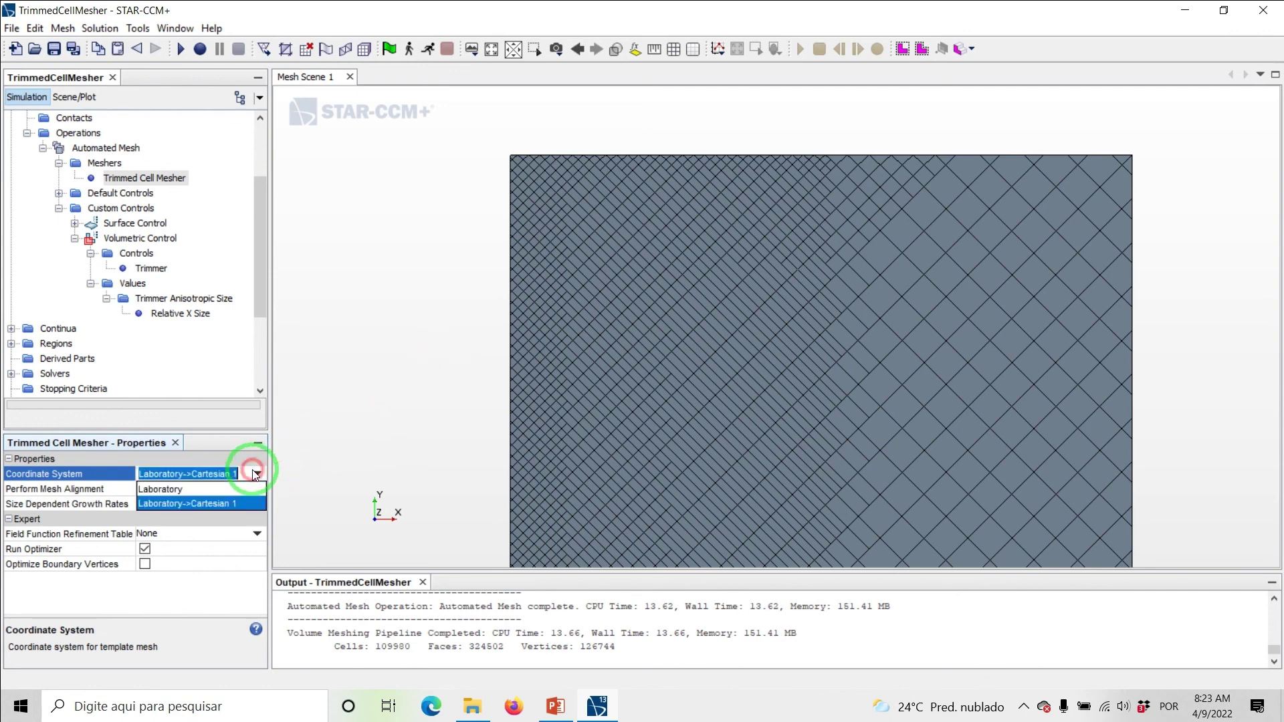
{"action": "left_click", "coordinate": [203, 488]}
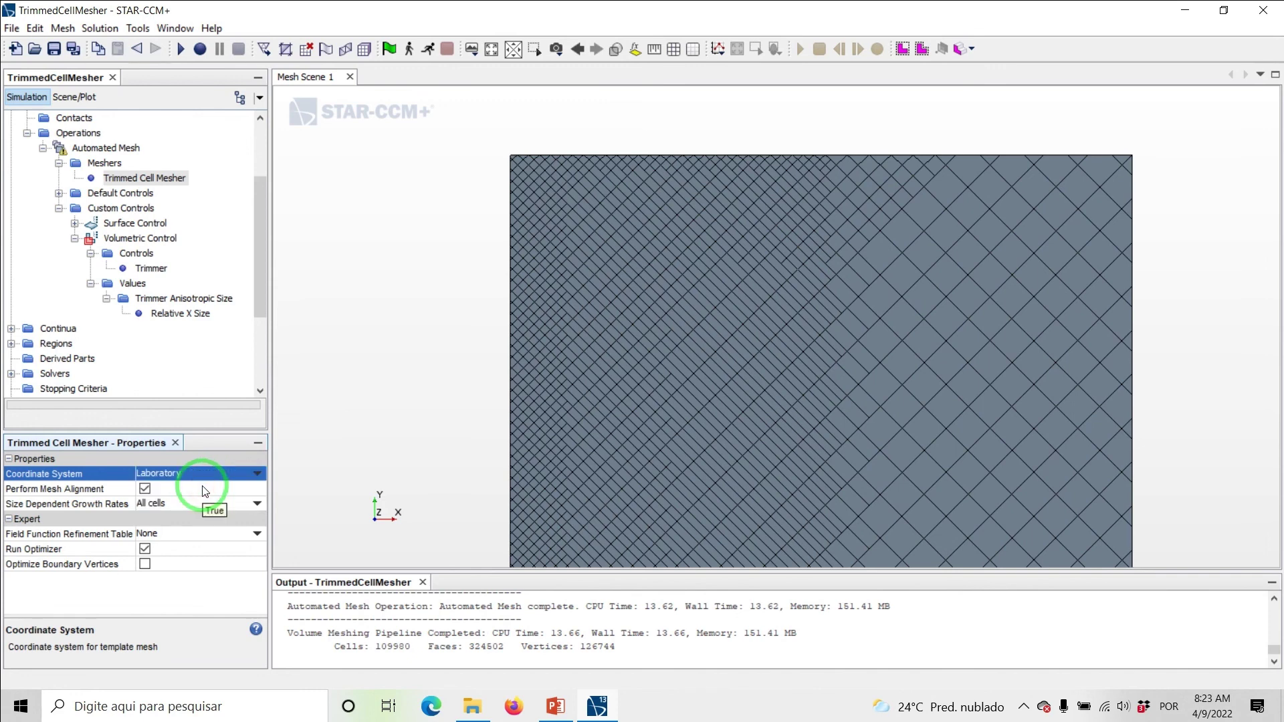
Step: Set the Volumetric Control's Relative X Size to 12.5 percent of base and regenerate the volume mesh
{"action": "left_click", "coordinate": [172, 314]}
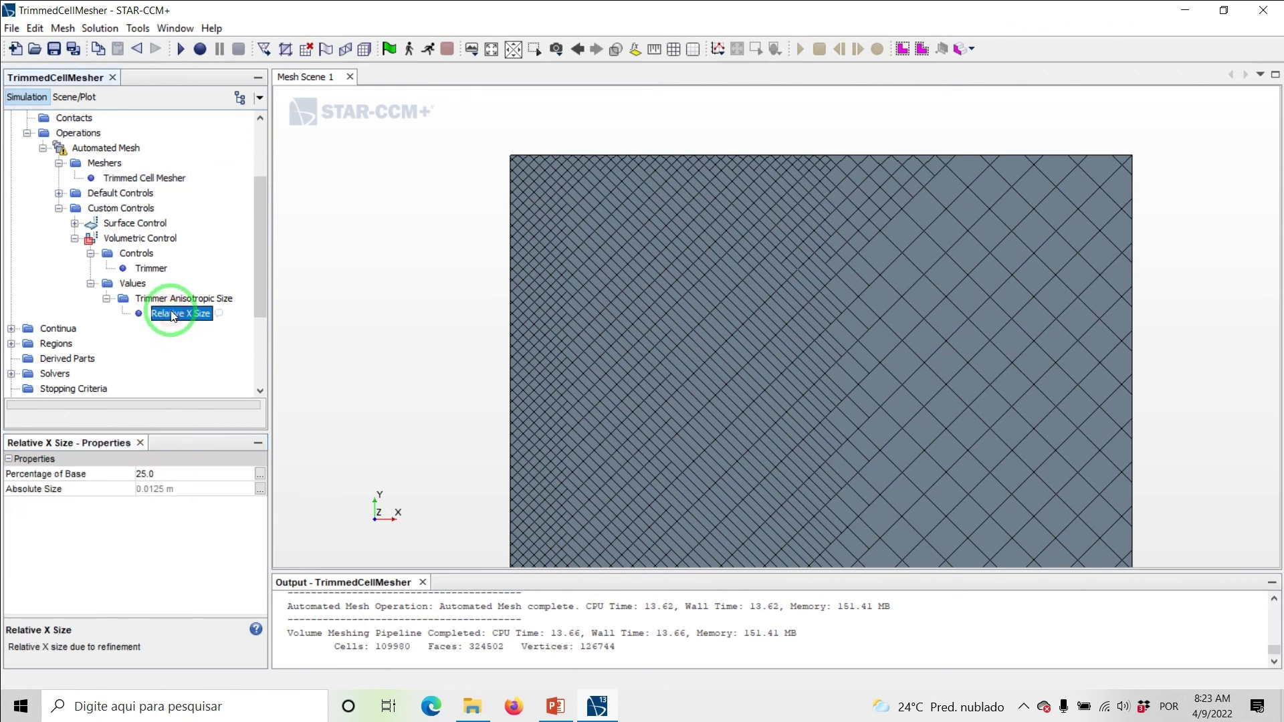
{"action": "left_click", "coordinate": [172, 473]}
{"action": "type", "text": "12.5"}
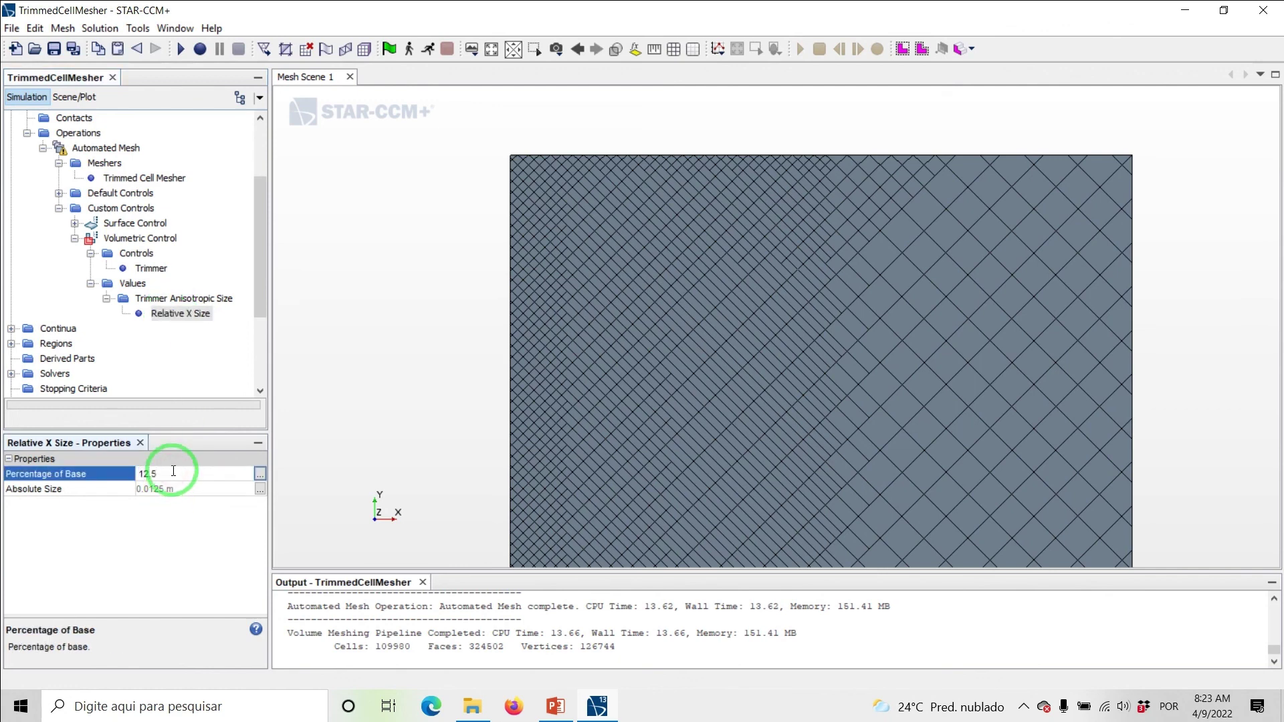
{"action": "key", "text": "Return"}
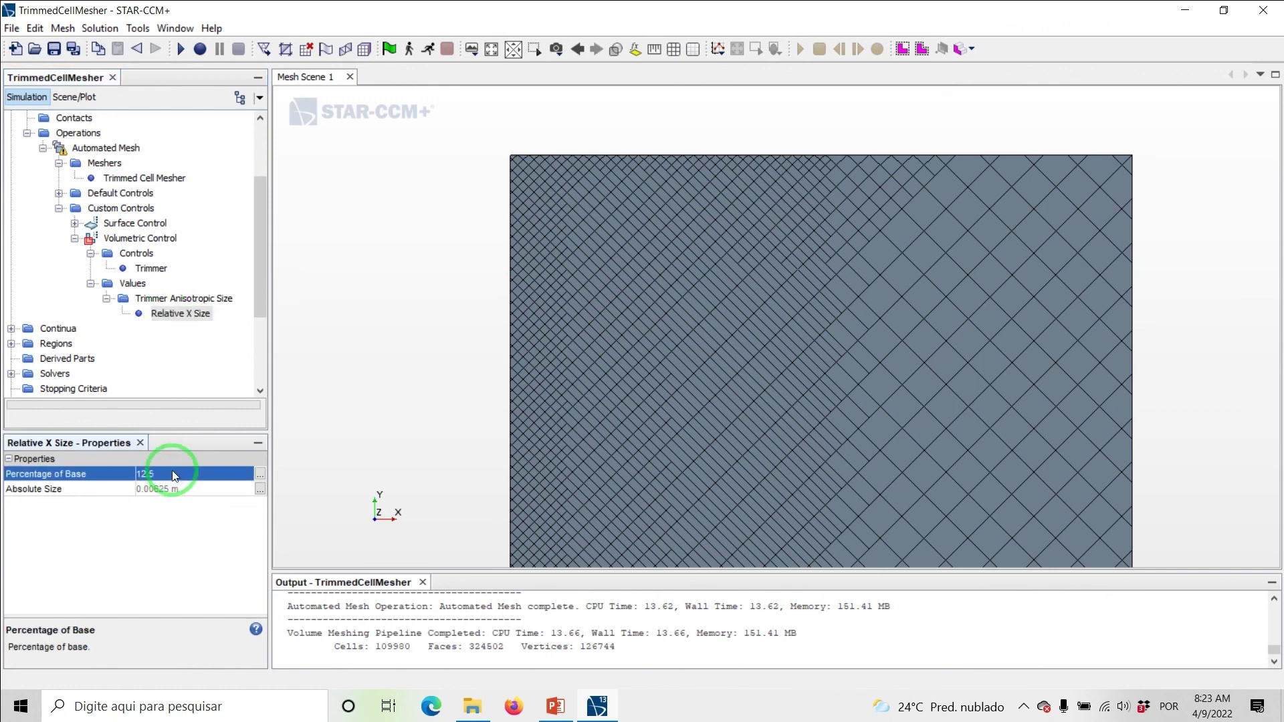
{"action": "left_click", "coordinate": [366, 55]}
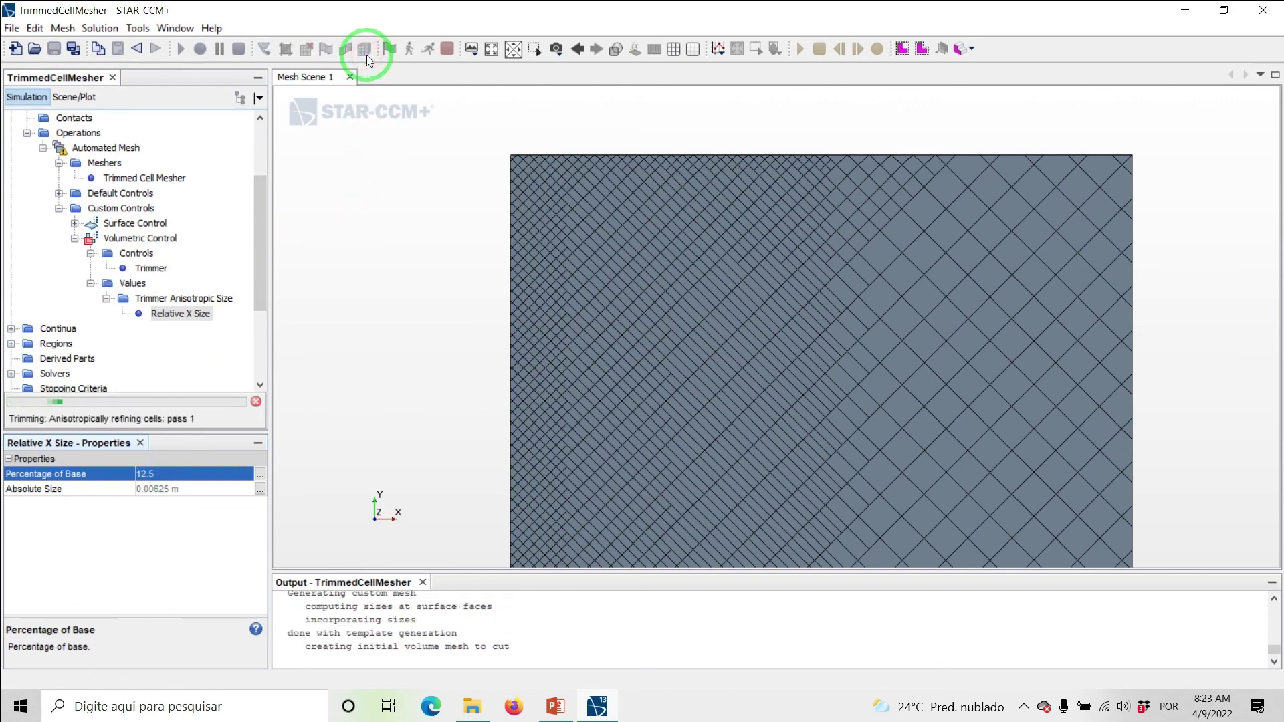